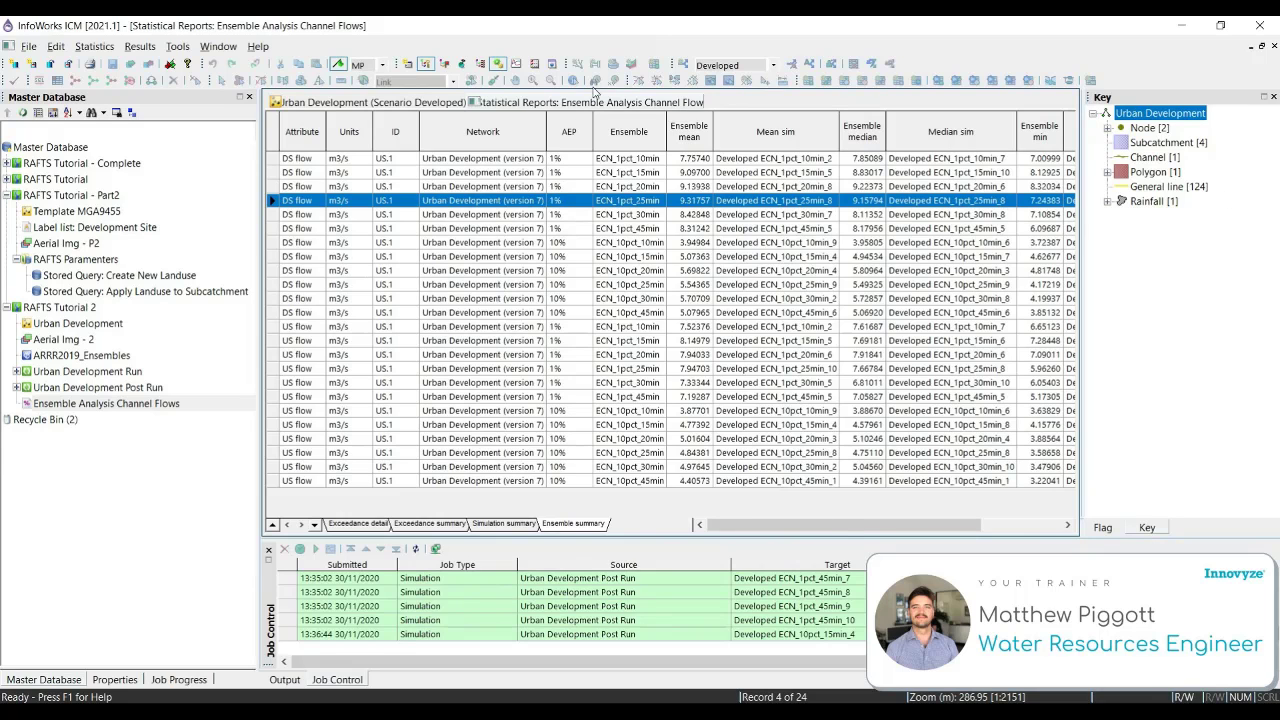
# Step: Close the ensemble channel flow statistics report to return to the Urban Development GeoPlan
pyautogui.click(421, 106)
pyautogui.rightClick(530, 102)
pyautogui.click(592, 112)
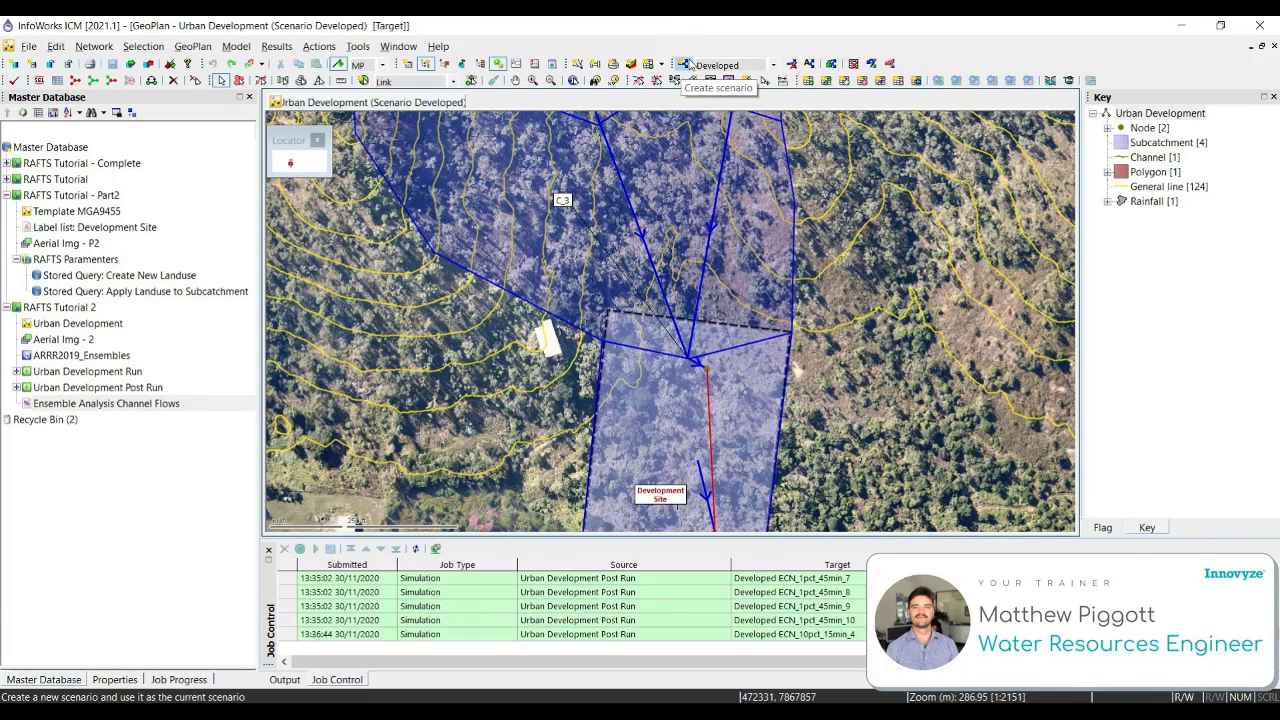
# Step: Create a new scenario named Mitigated as a copy of the Developed scenario
pyautogui.click(688, 64)
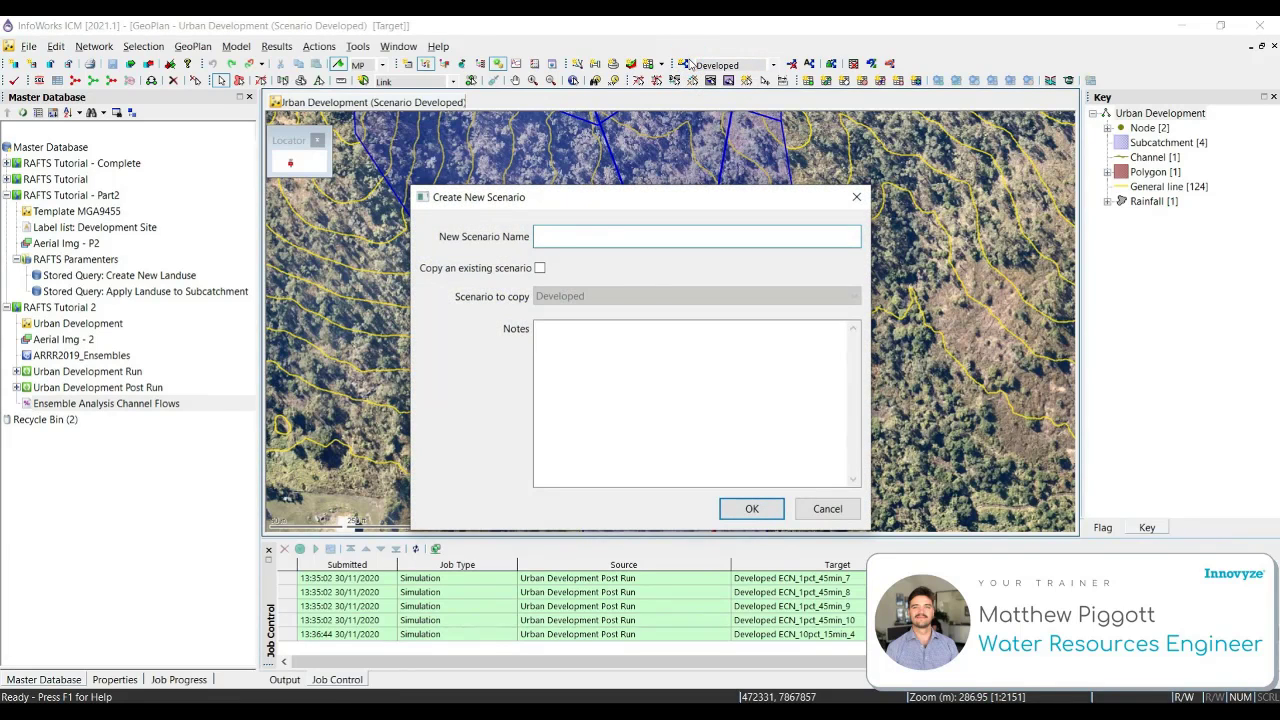
pyautogui.write('Mitigated')
pyautogui.click(539, 268)
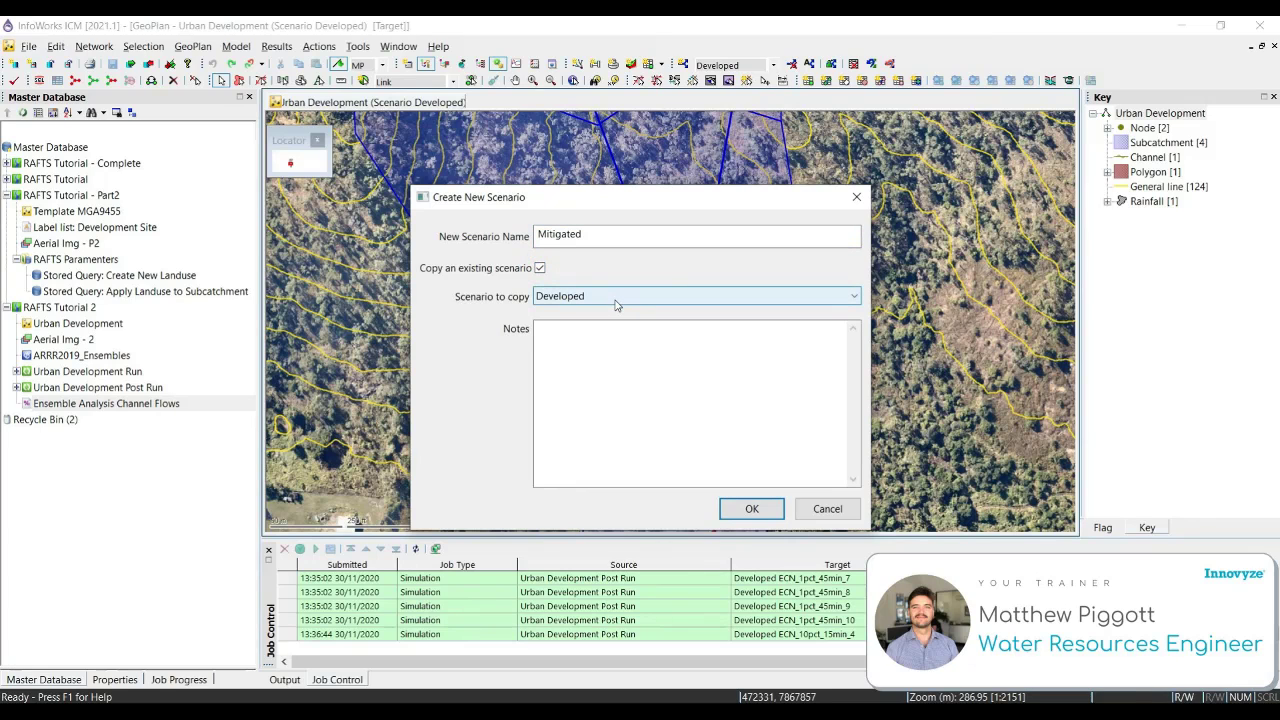
pyautogui.click(750, 509)
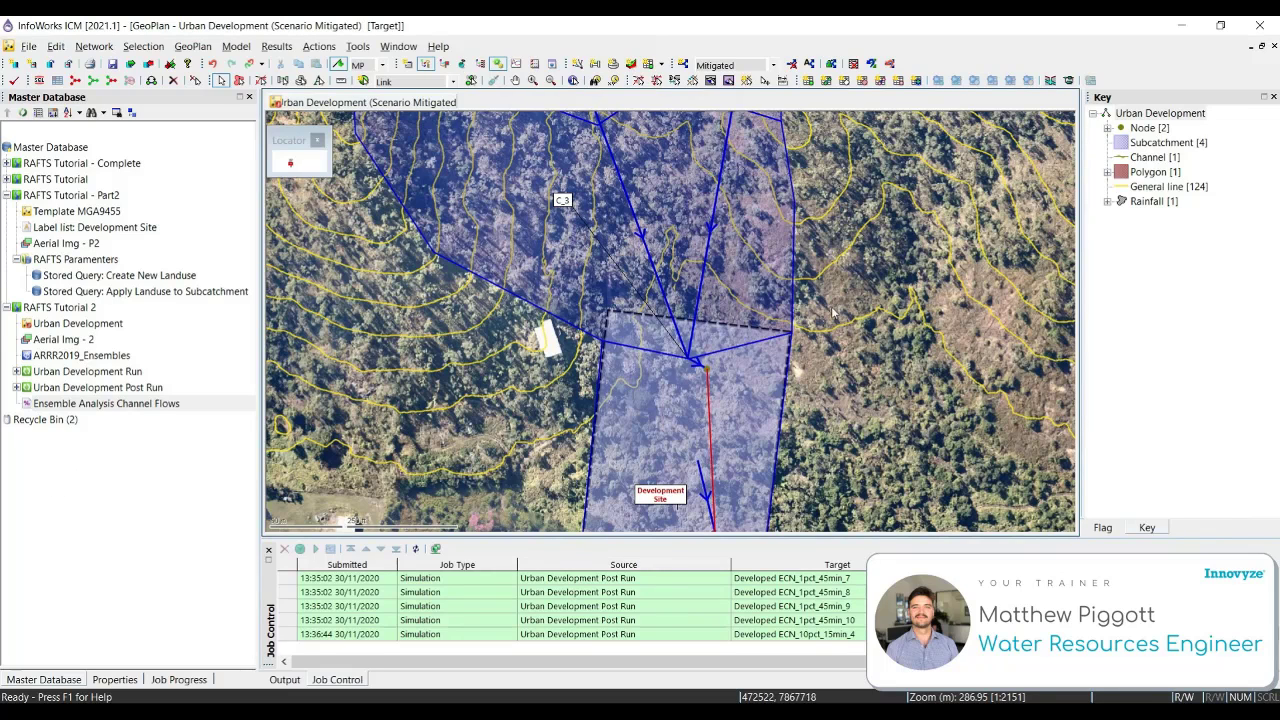
# Step: Place a Storage node named Basin beside the channel at the site's bottom edge
pyautogui.click(453, 81)
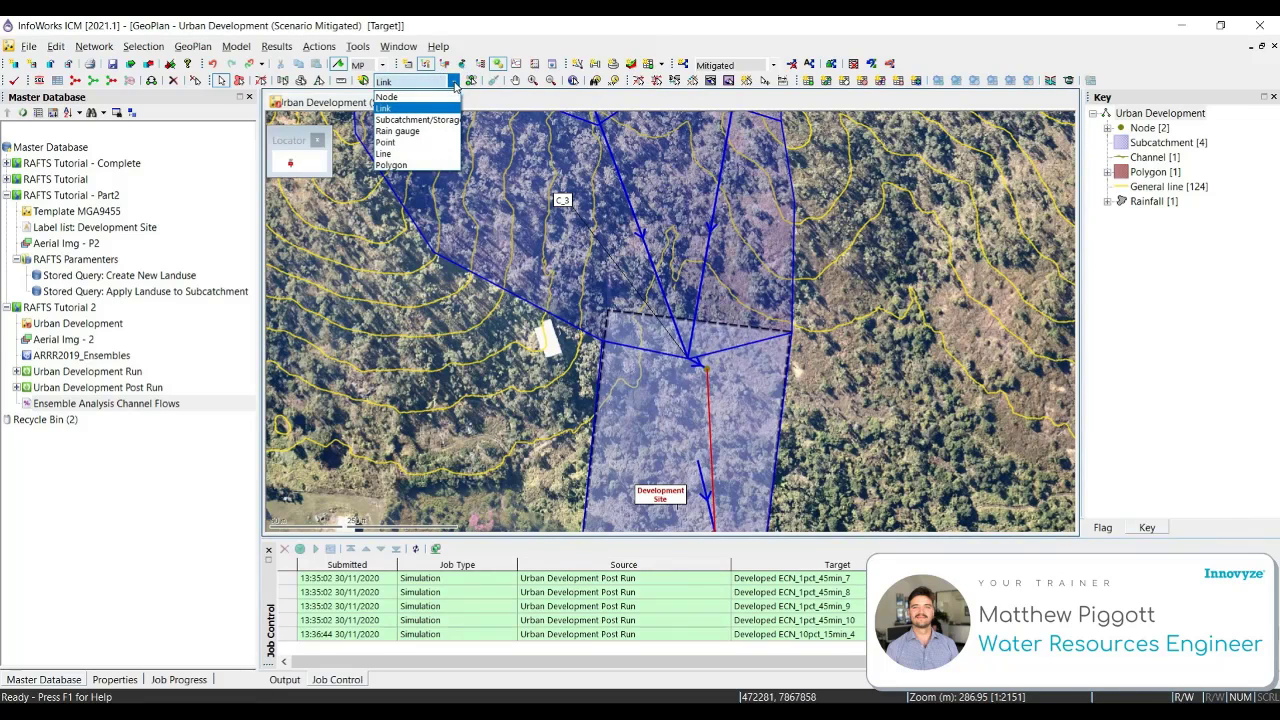
pyautogui.click(423, 95)
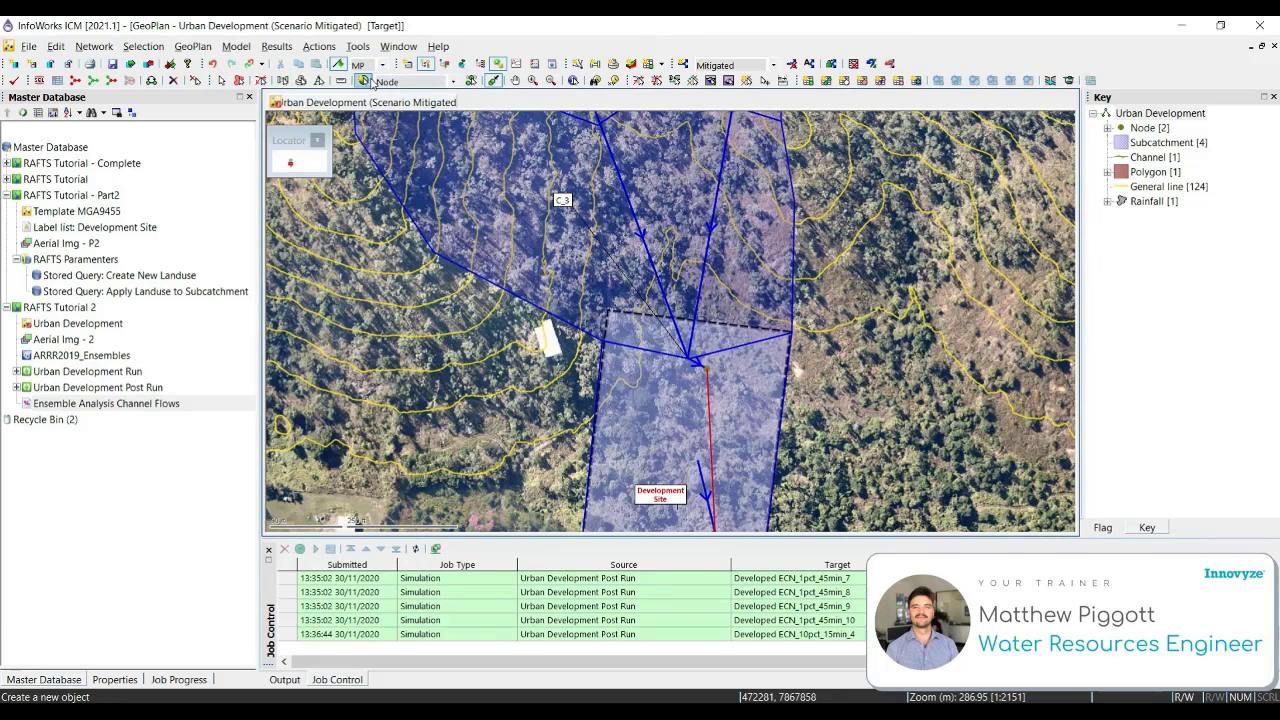
pyautogui.click(366, 81)
pyautogui.scroll(-4, 752, 481)
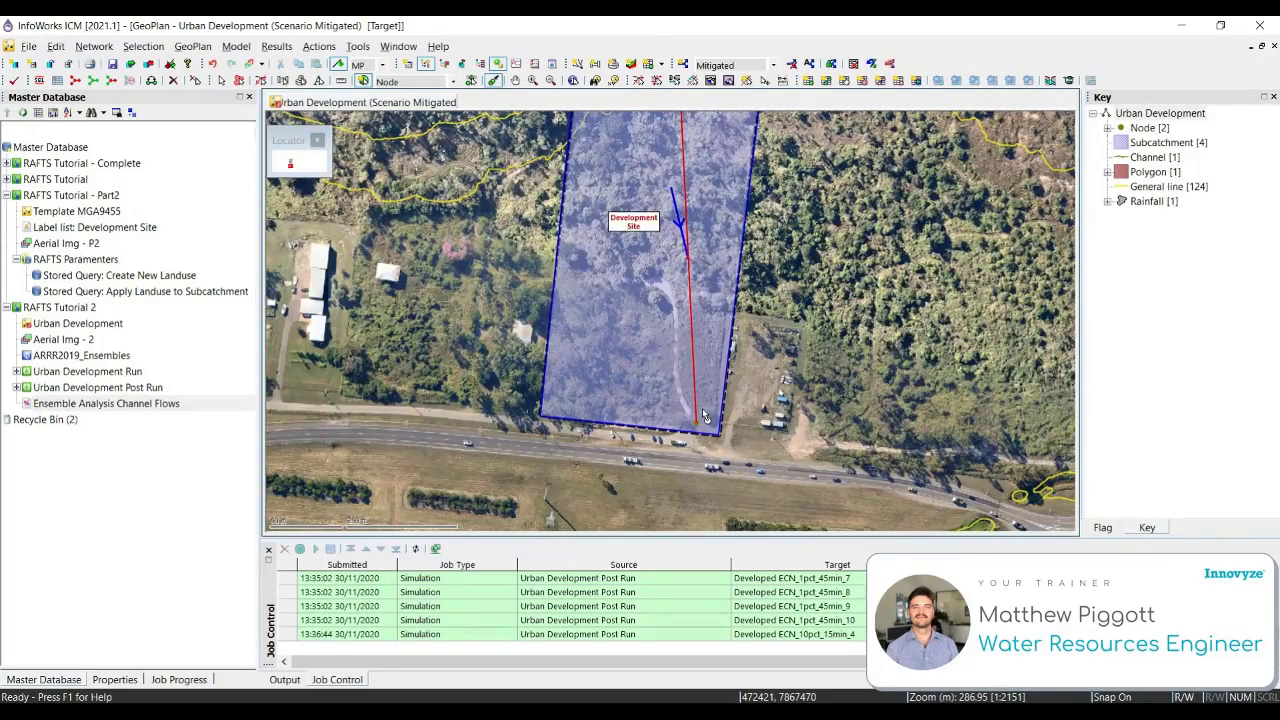
pyautogui.scroll(3, 705, 412)
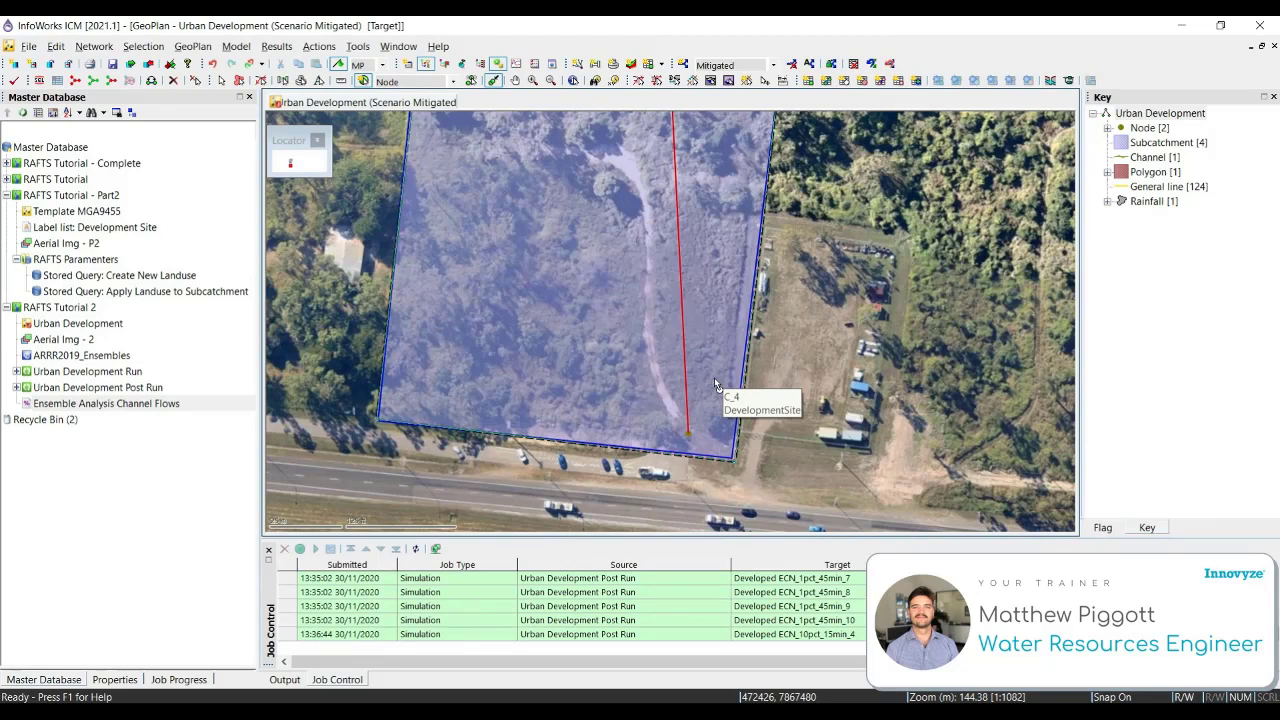
pyautogui.click(714, 374)
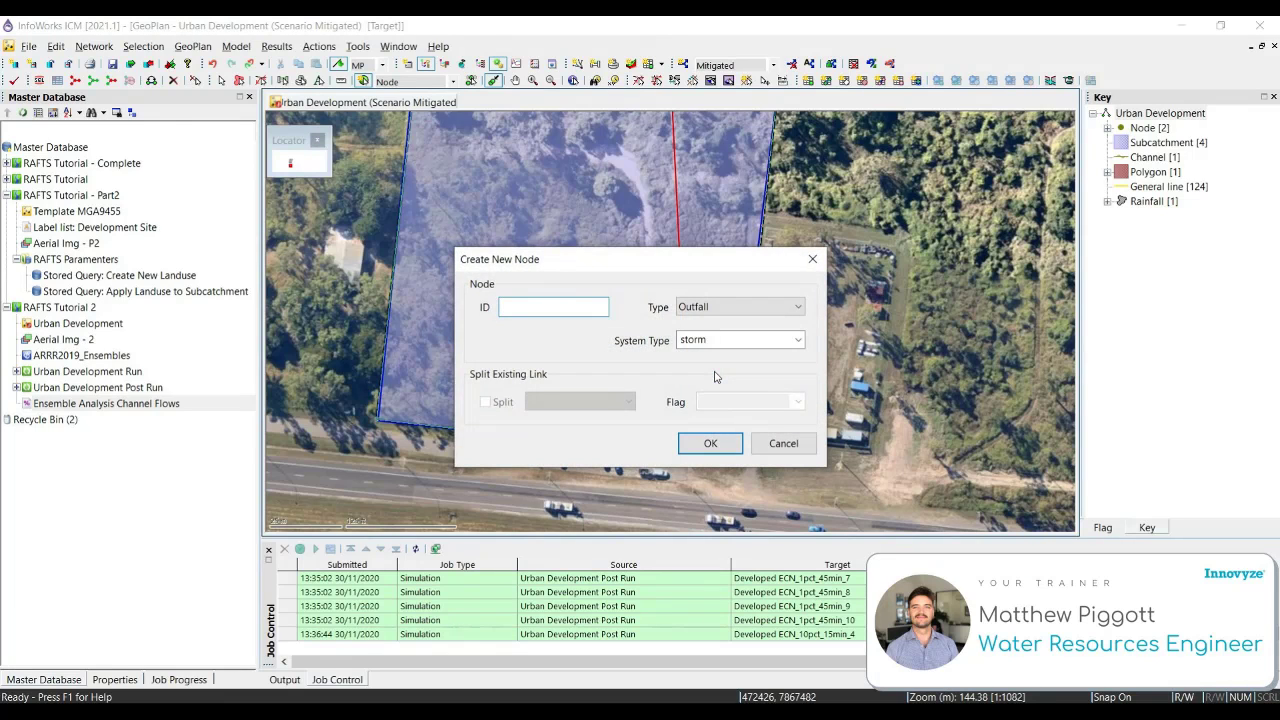
pyautogui.write('Basin')
pyautogui.click(797, 304)
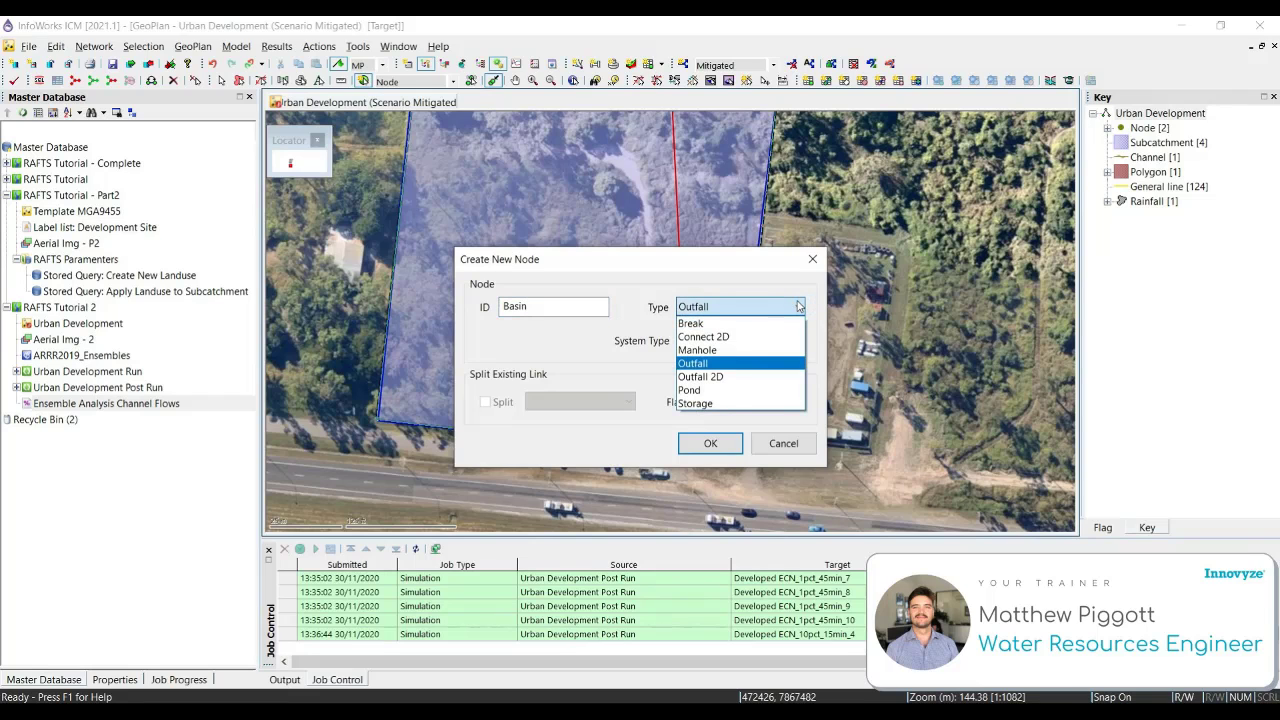
pyautogui.click(722, 404)
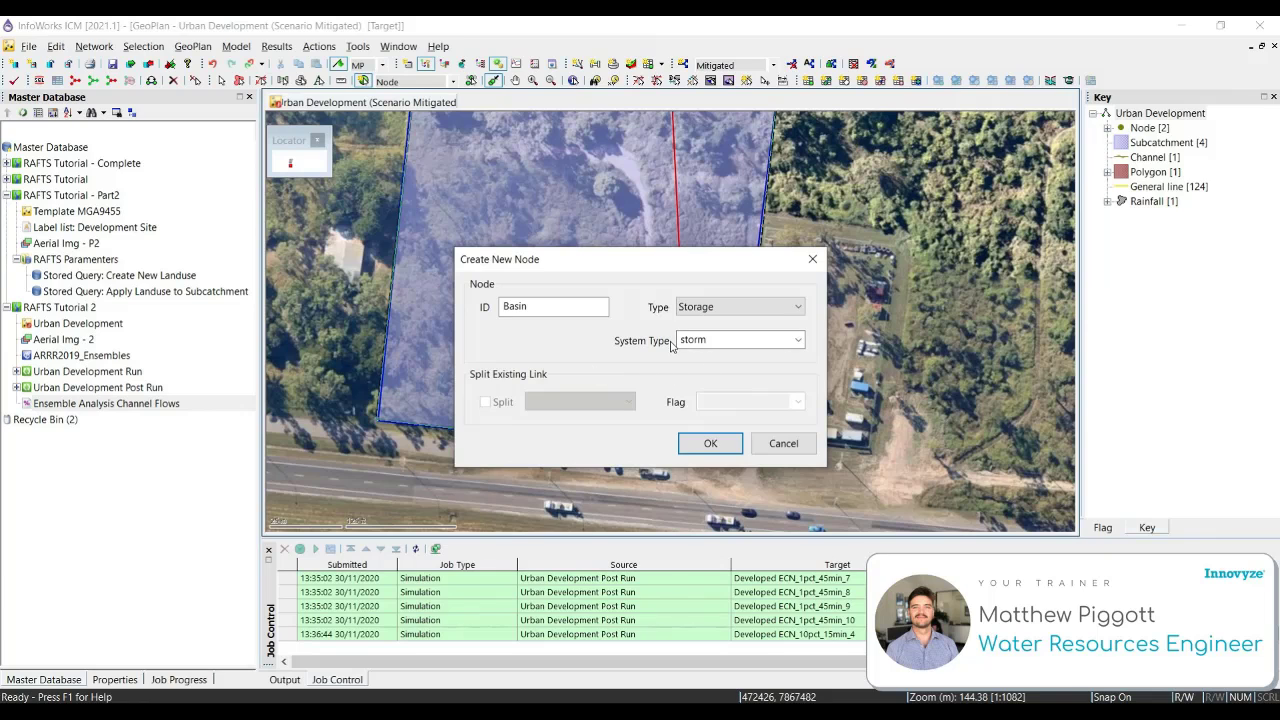
pyautogui.click(710, 443)
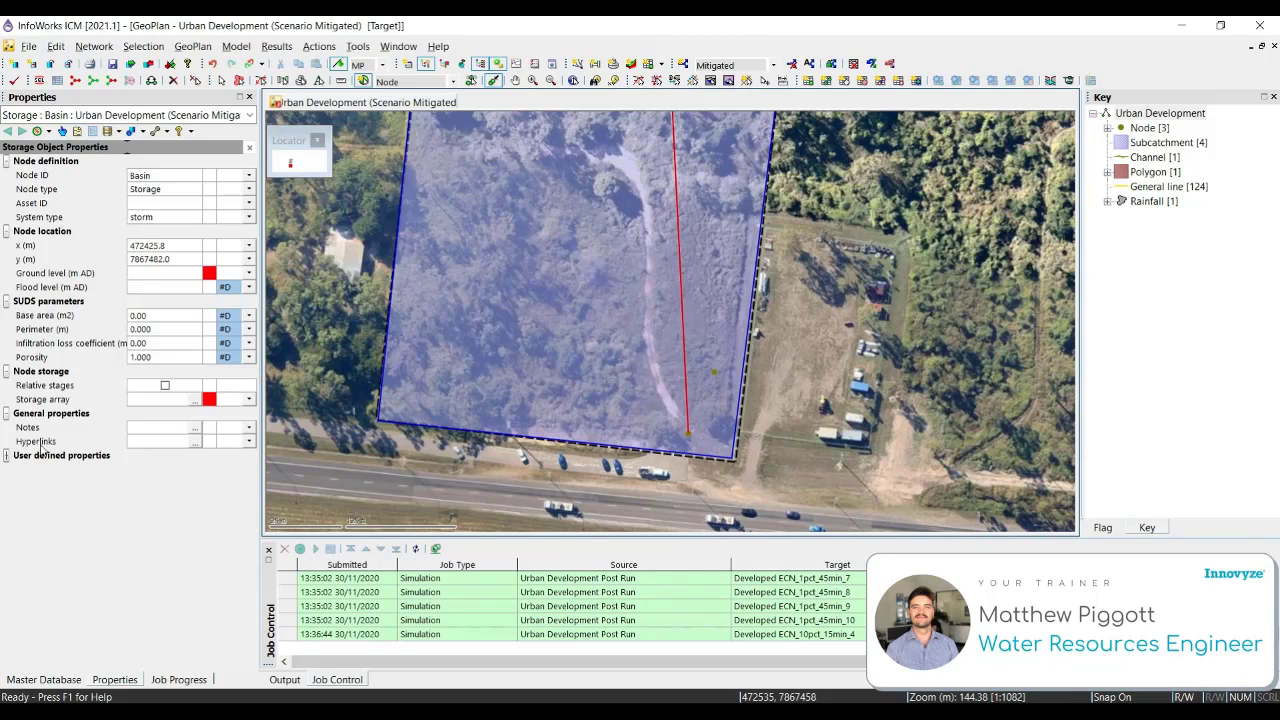
# Step: Set Basin's ground level to 12 m and turn on relative stages
pyautogui.click(138, 275)
pyautogui.write('12')
pyautogui.click(165, 387)
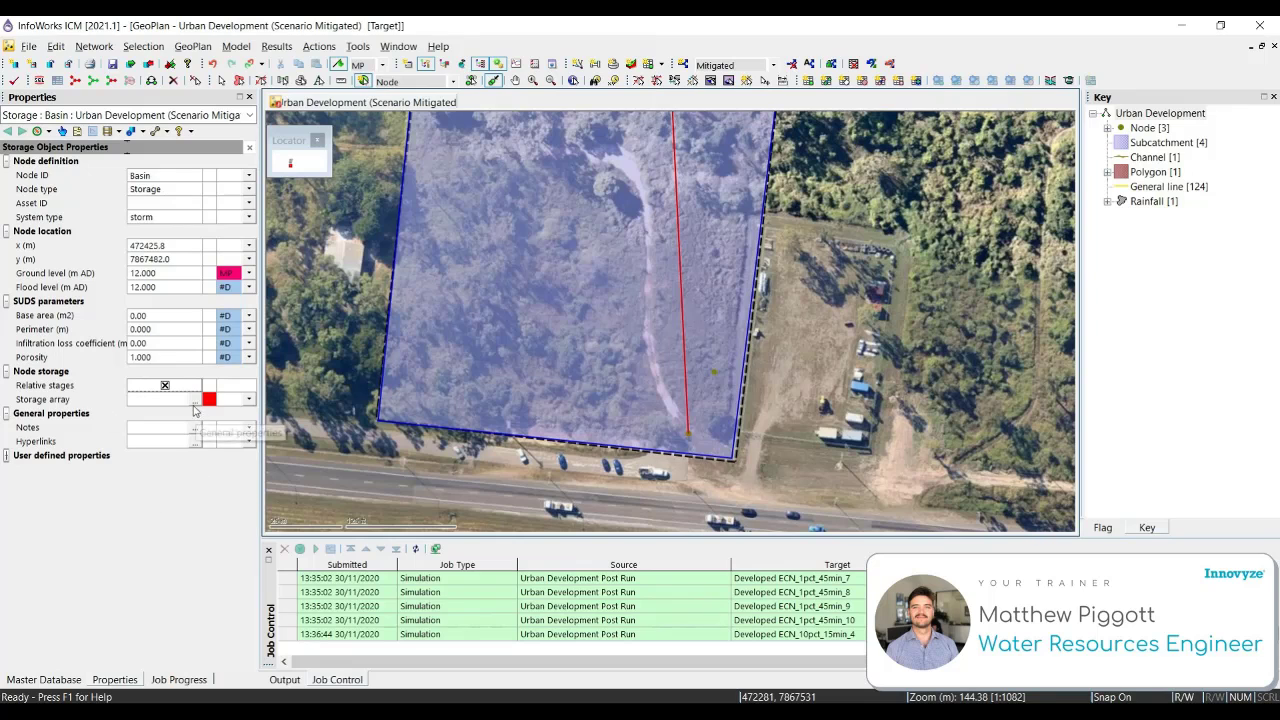
# Step: Fill Basin's storage array with area 900 m² at levels 0 and 1.5
pyautogui.click(194, 404)
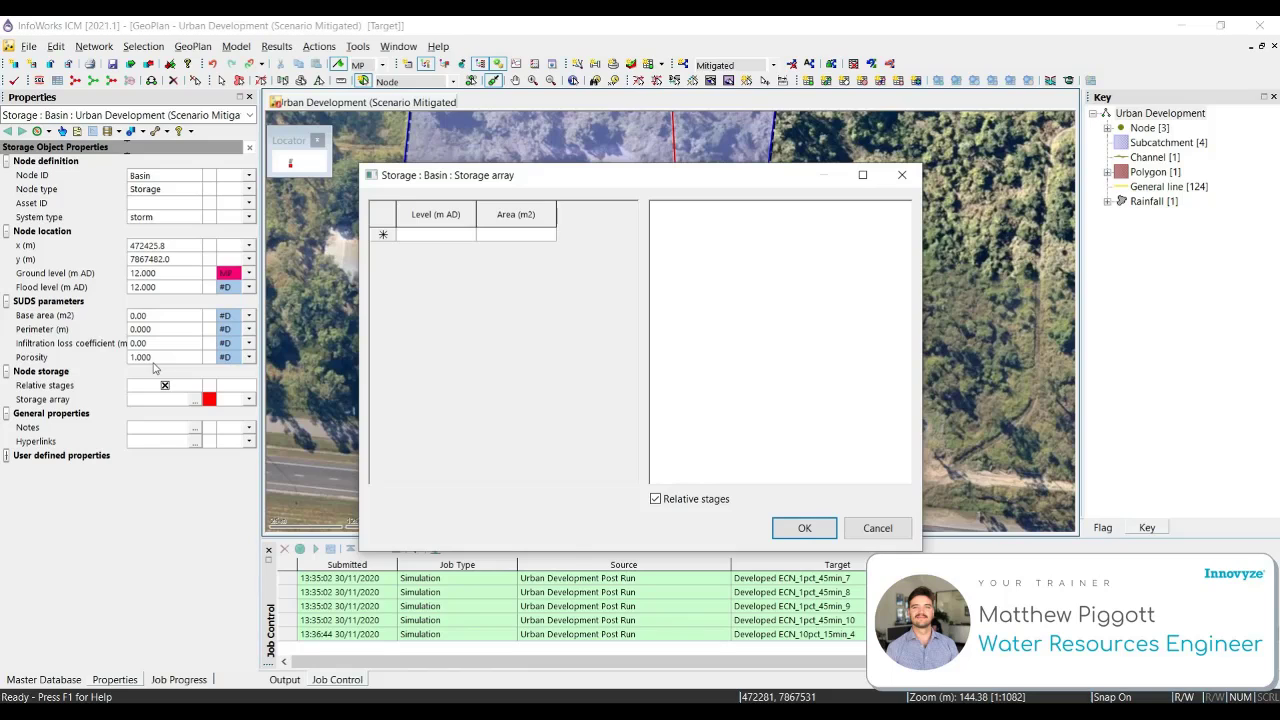
pyautogui.click(446, 233)
pyautogui.write('0')
pyautogui.press('Tab')
pyautogui.write('900')
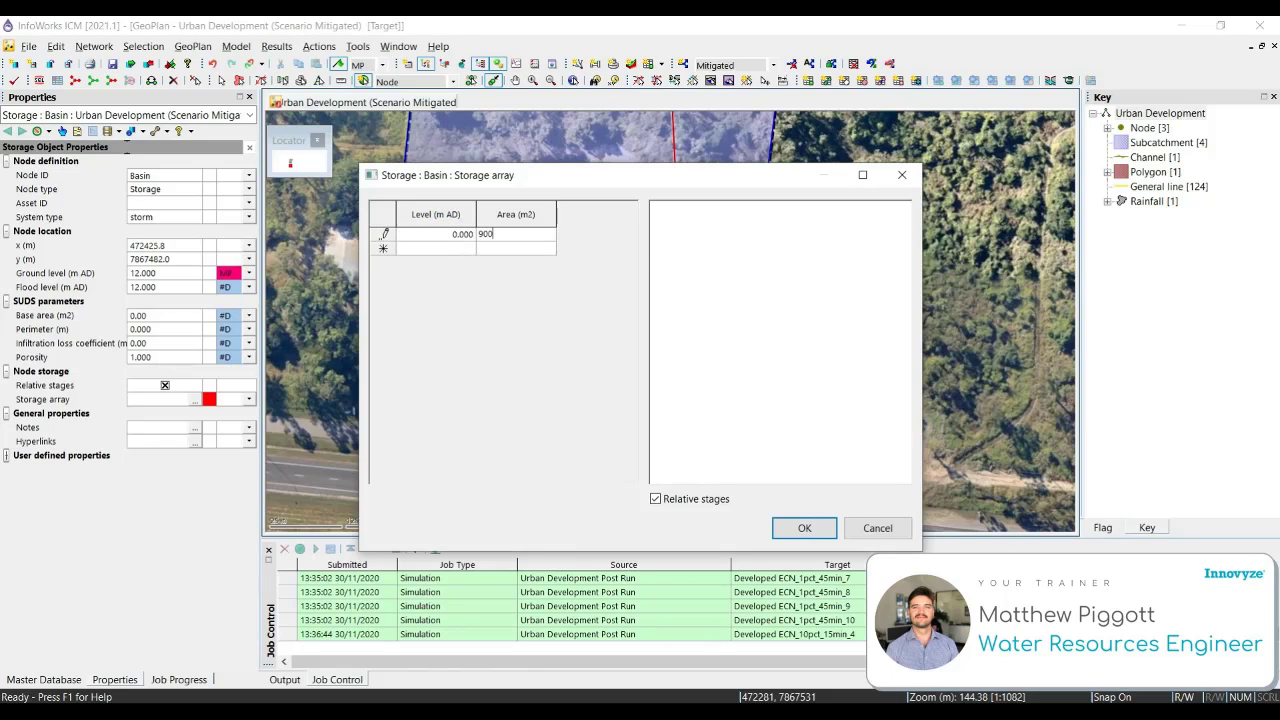
pyautogui.click(451, 249)
pyautogui.write('1.5')
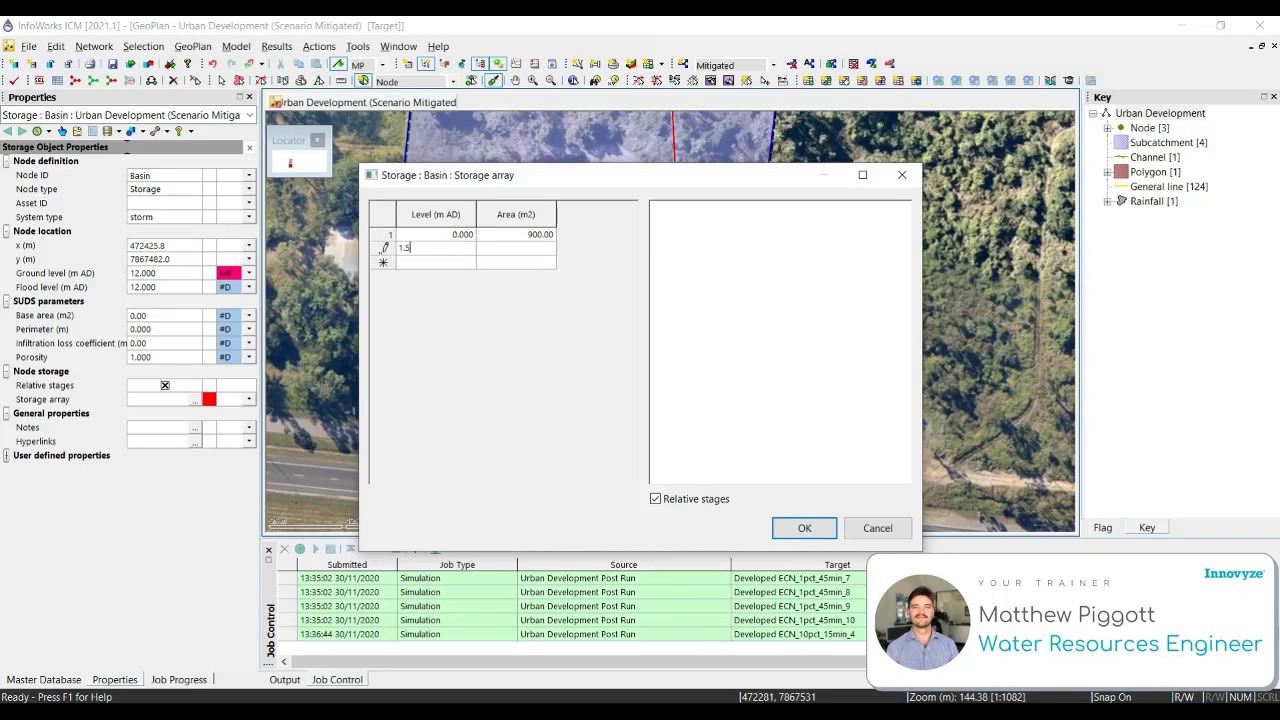
pyautogui.press('Tab')
pyautogui.write('900')
pyautogui.press('Return')
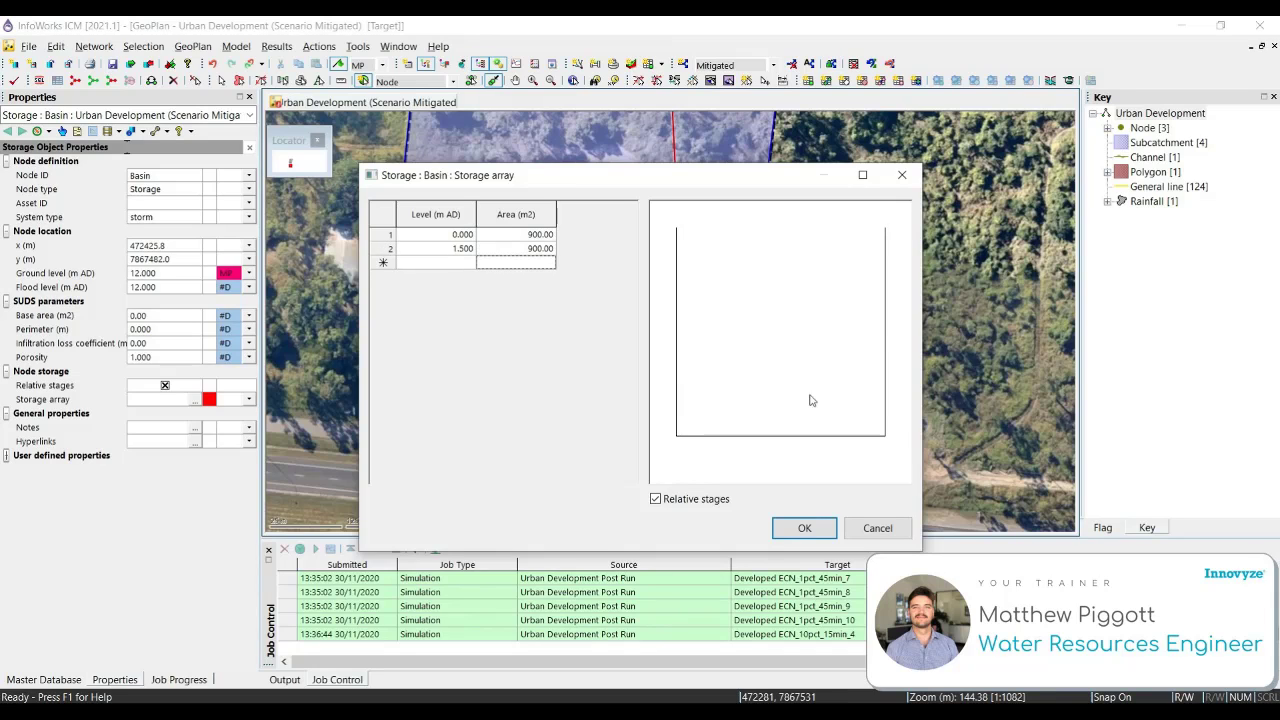
pyautogui.click(828, 528)
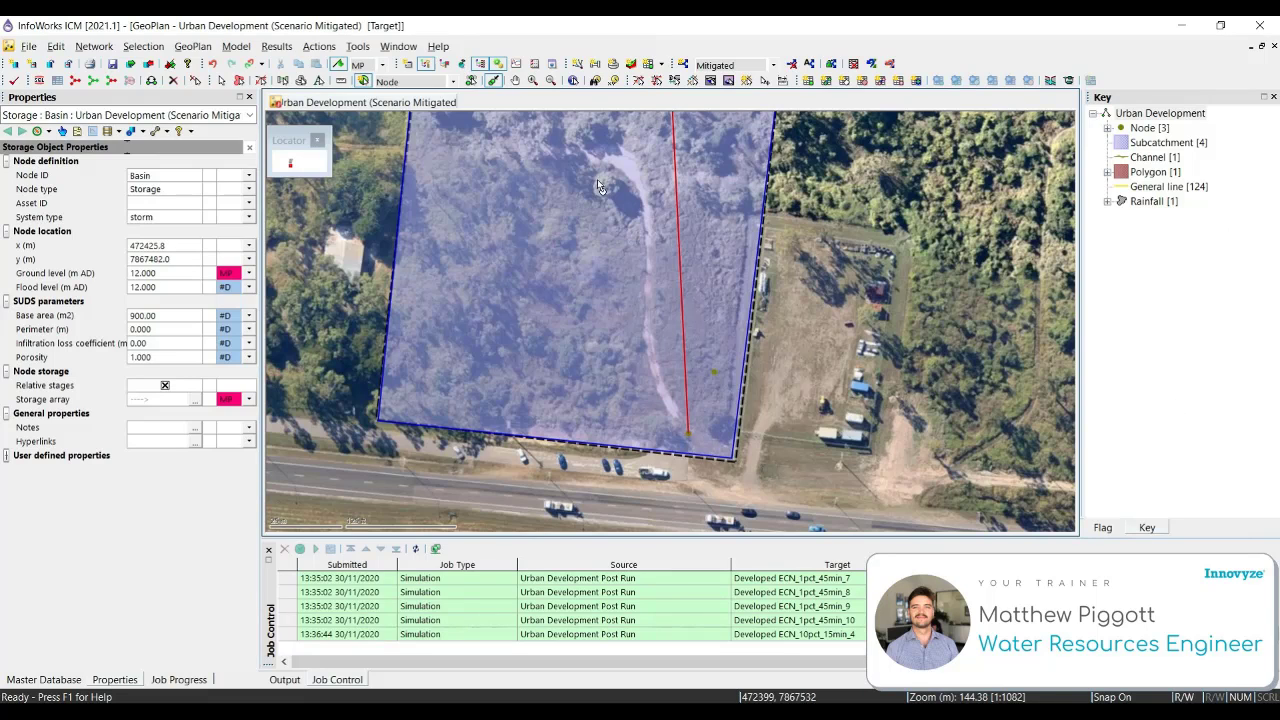
# Step: Insert a Break-type node named Break on channel US.1, splitting the link there
pyautogui.click(364, 81)
pyautogui.click(686, 386)
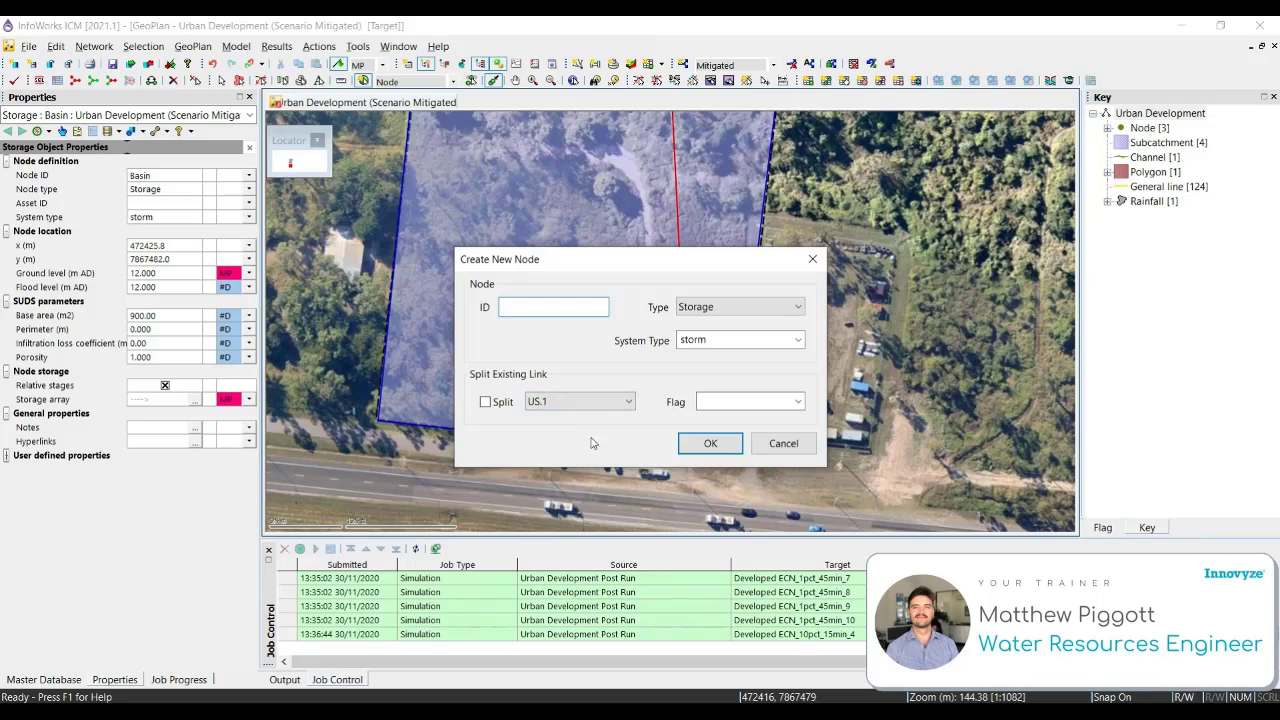
pyautogui.click(485, 402)
pyautogui.click(797, 308)
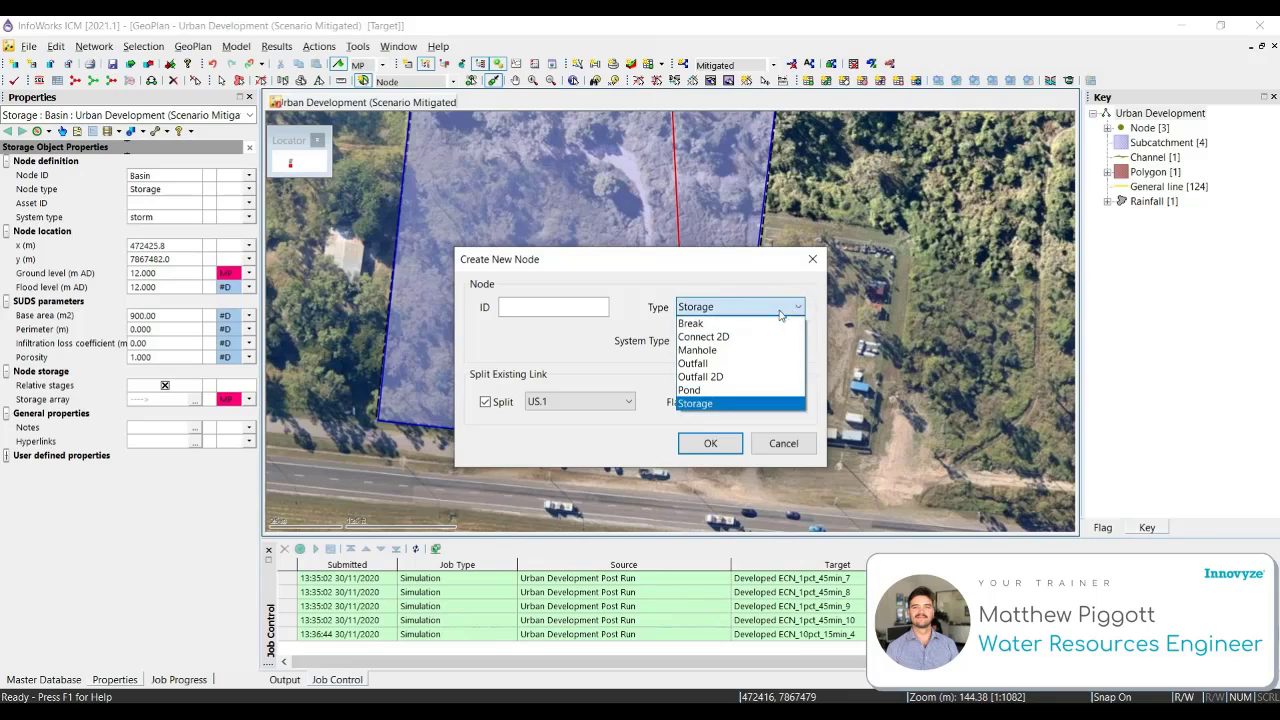
pyautogui.click(712, 319)
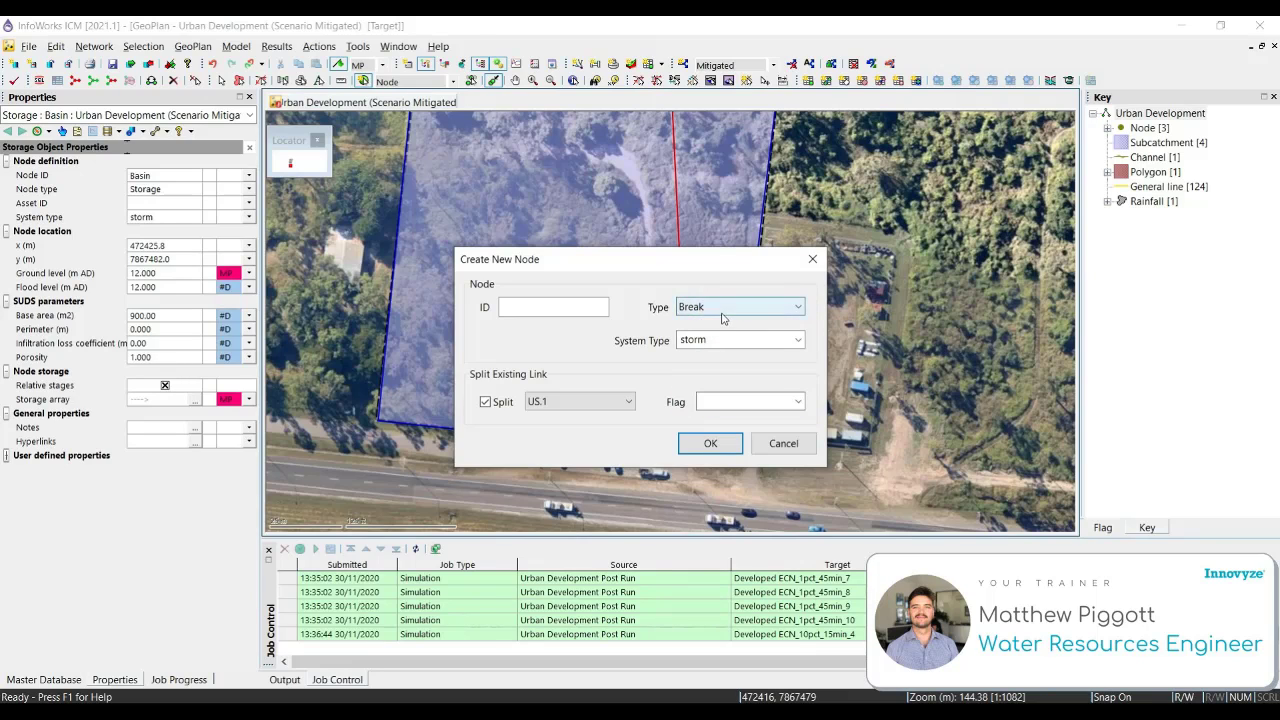
pyautogui.click(544, 307)
pyautogui.write('Break')
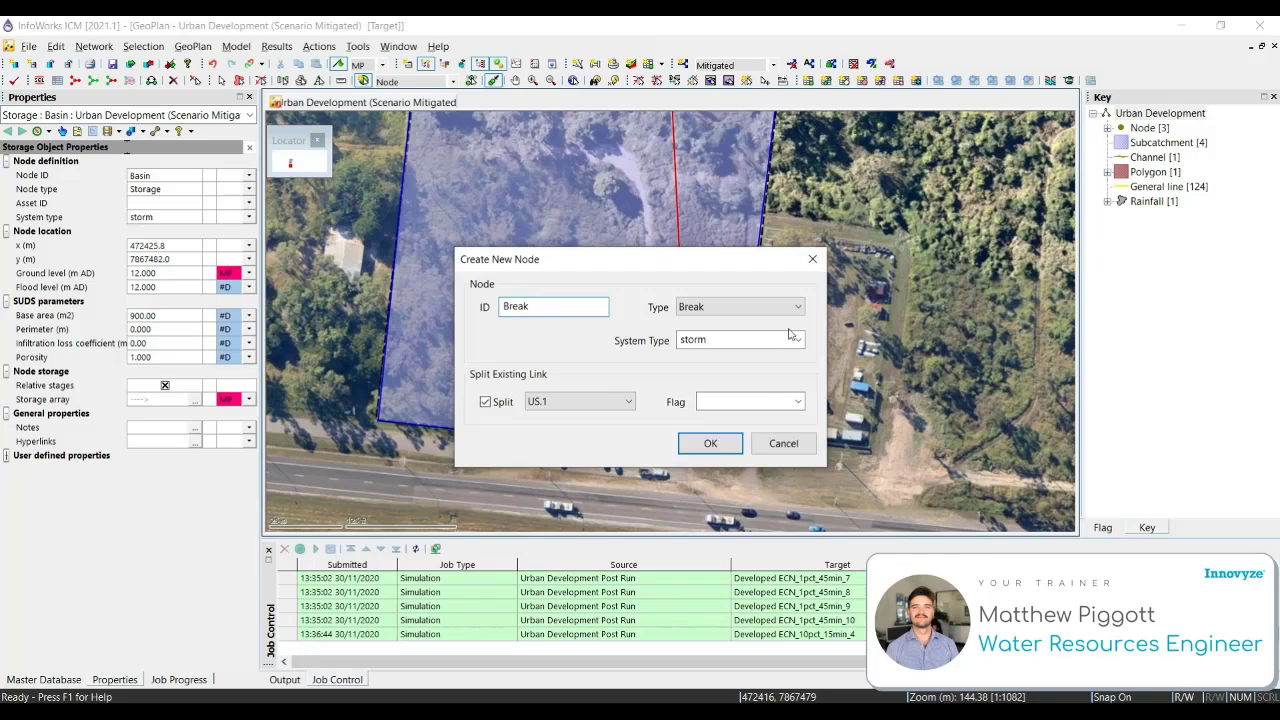
pyautogui.click(710, 443)
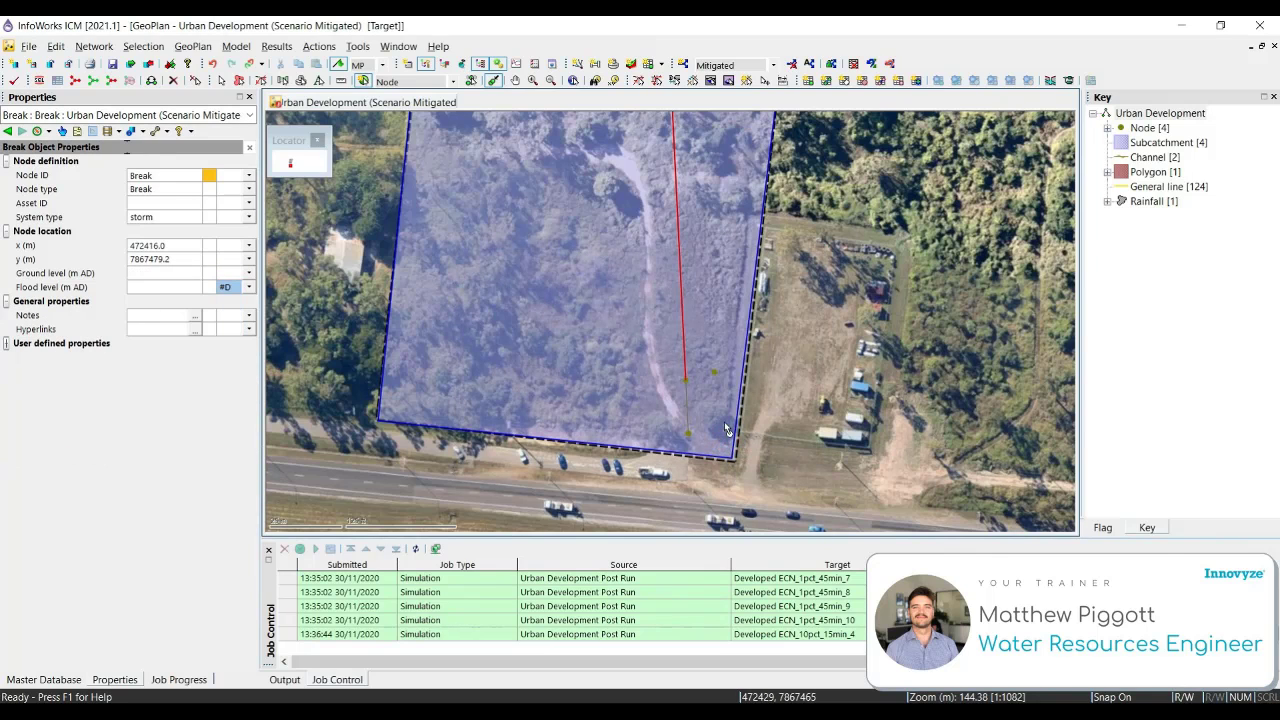
# Step: Select channel US.1 to show its properties, now running from US to Break
pyautogui.click(685, 367)
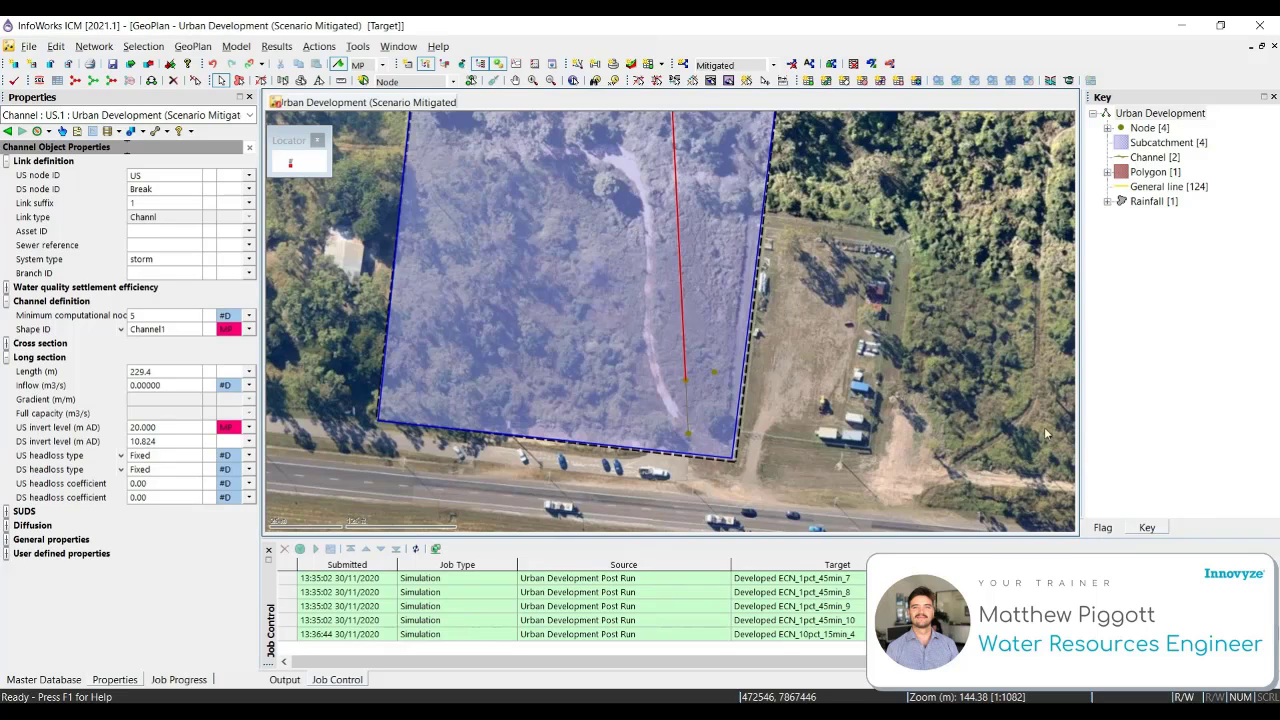
# Step: Draw a storm Conduit link from the Basin node to the Break node
pyautogui.click(454, 81)
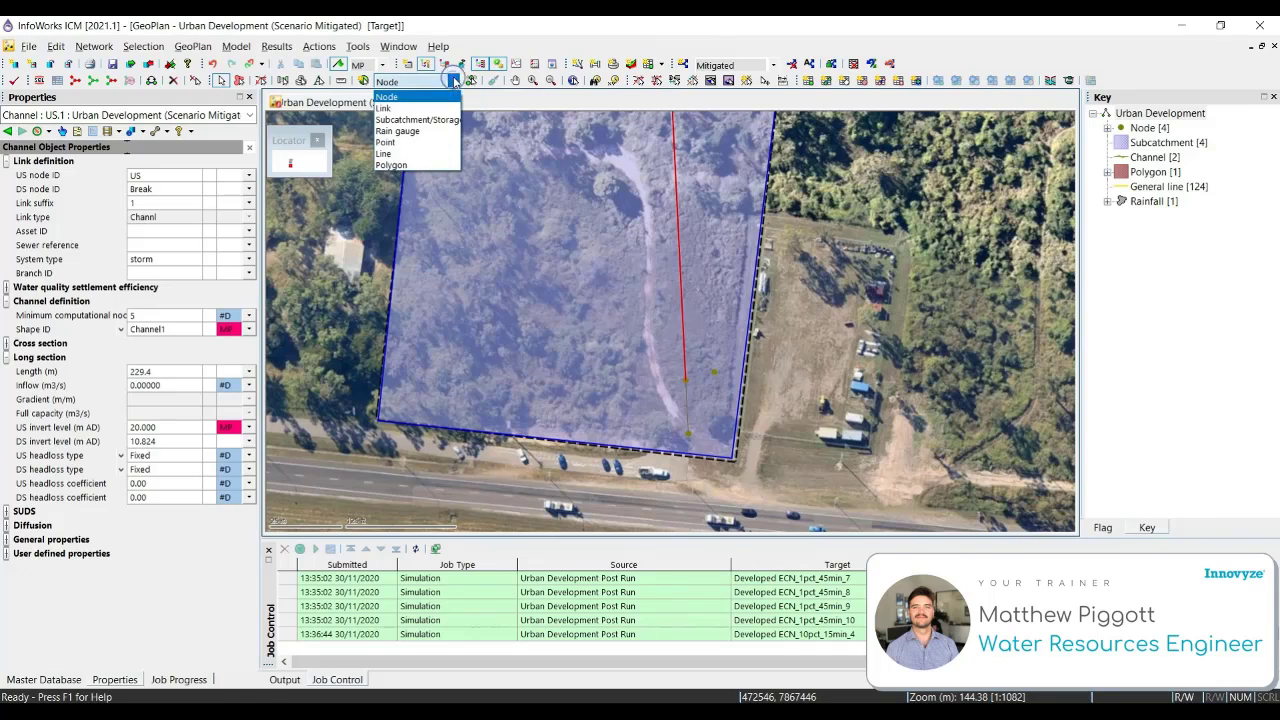
pyautogui.click(397, 109)
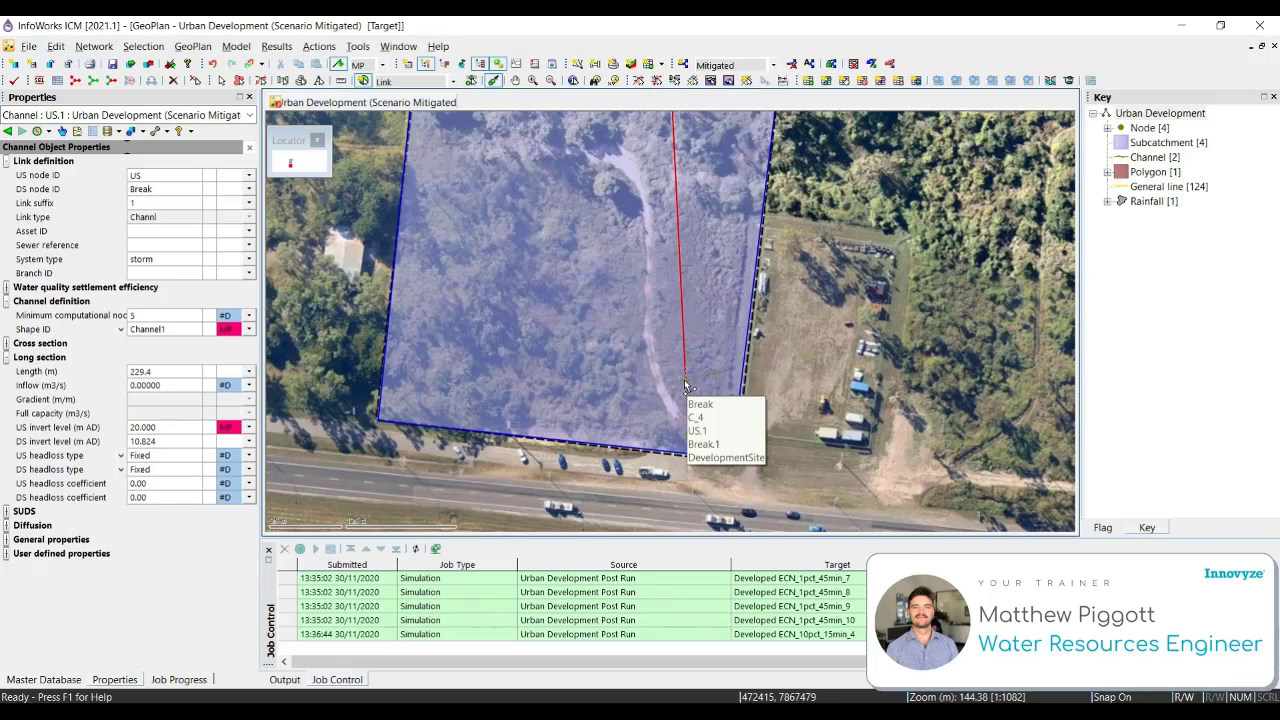
pyautogui.click(685, 385)
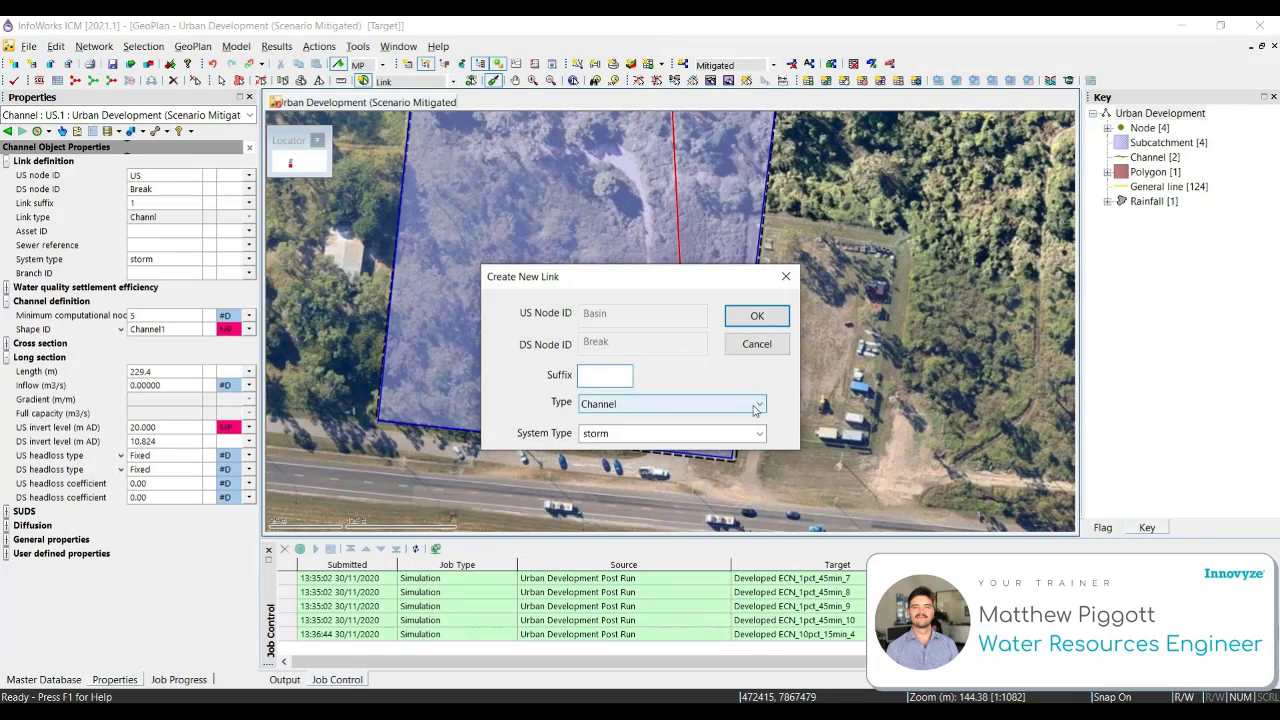
pyautogui.click(754, 405)
pyautogui.click(640, 459)
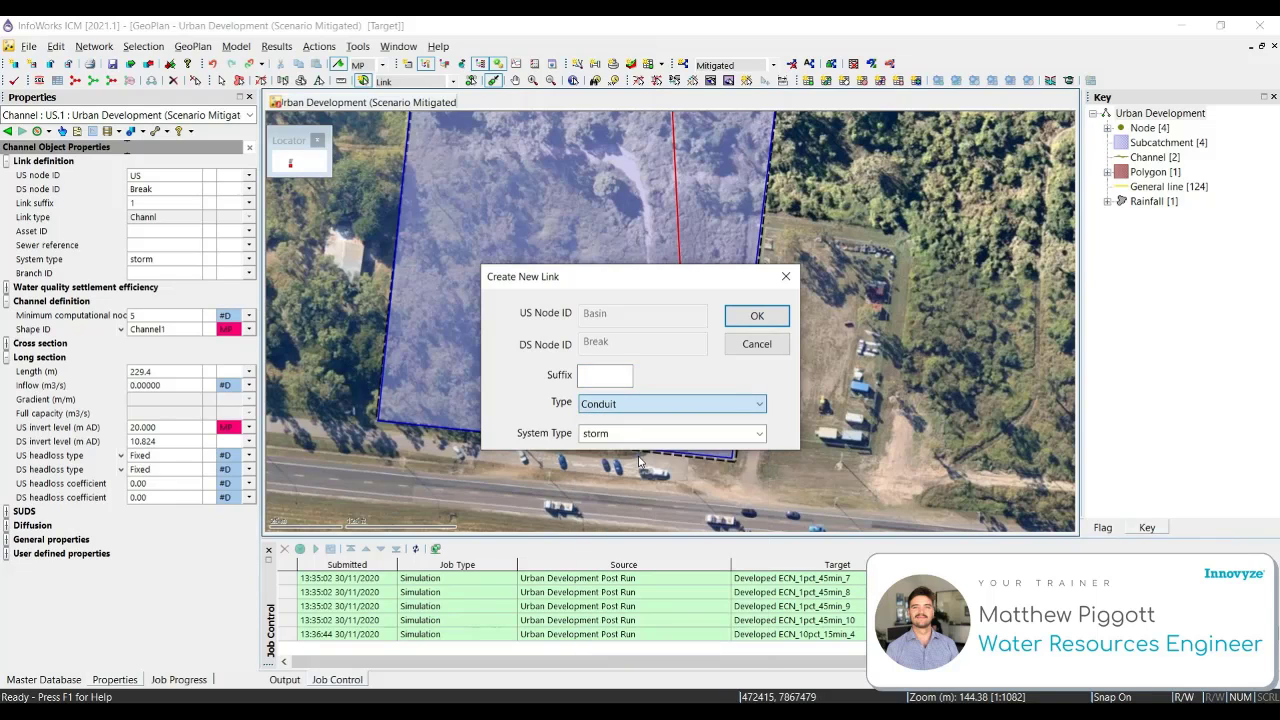
pyautogui.press('Tab')
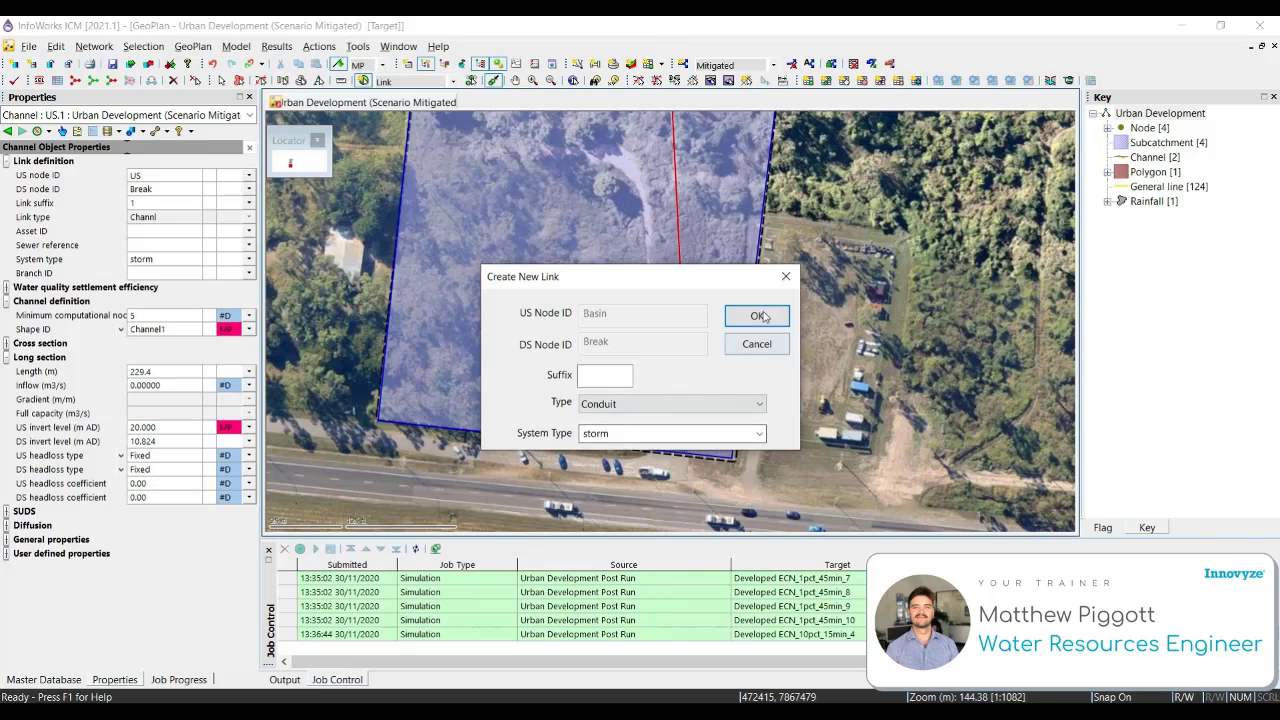
pyautogui.click(760, 315)
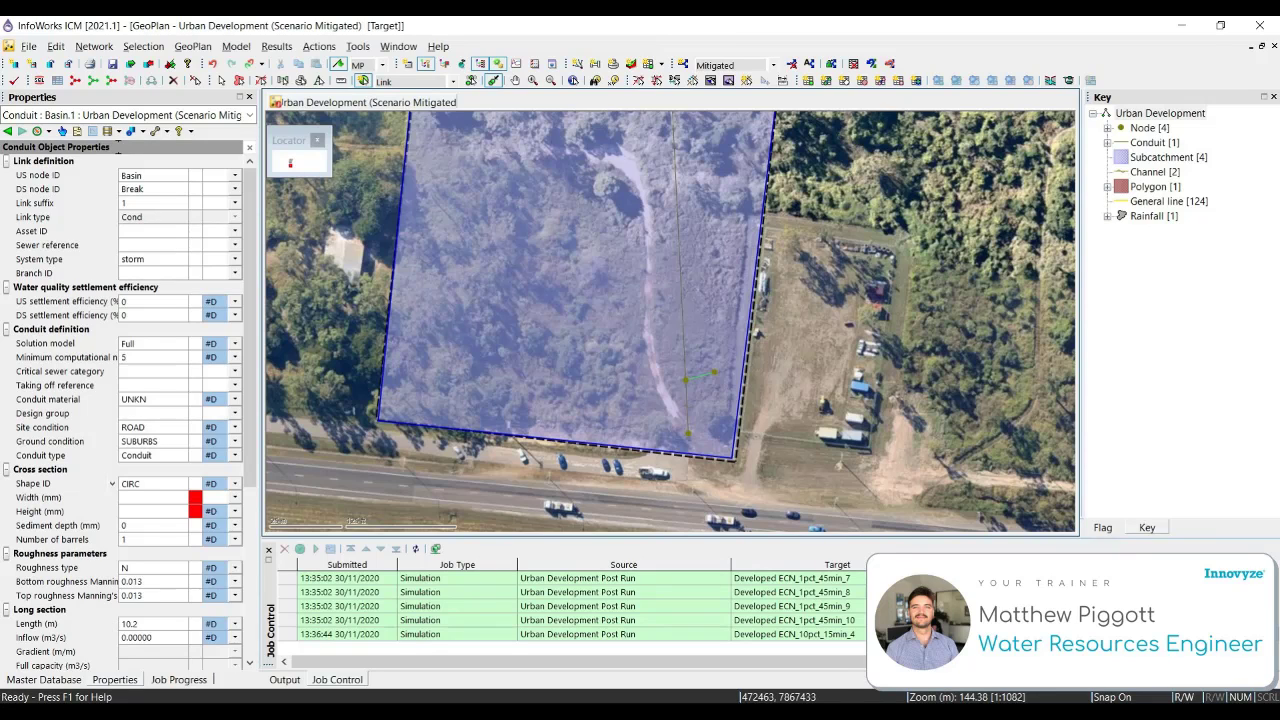
# Step: Set conduit Basin.1's width to 300 mm and upstream invert to 12 m AD
pyautogui.click(142, 500)
pyautogui.write('300')
pyautogui.press('Return')
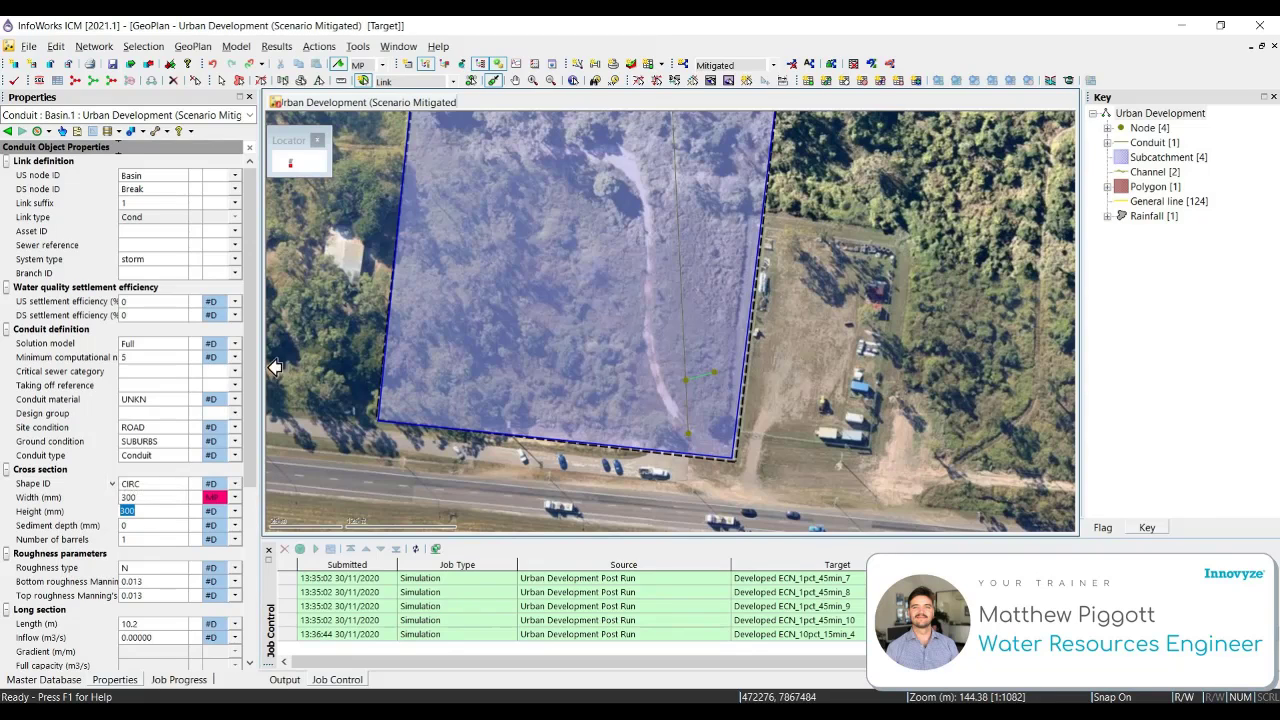
pyautogui.scroll(-4, 250, 485)
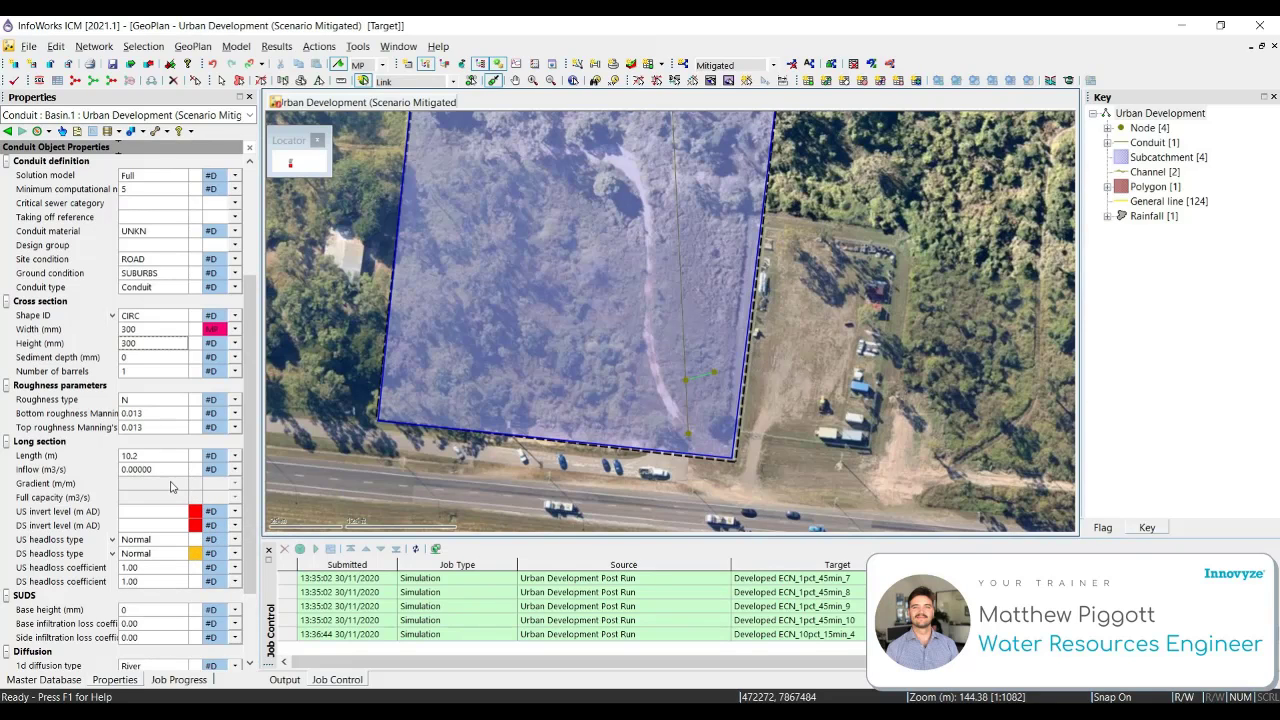
pyautogui.click(150, 512)
pyautogui.write('12')
pyautogui.press('Return')
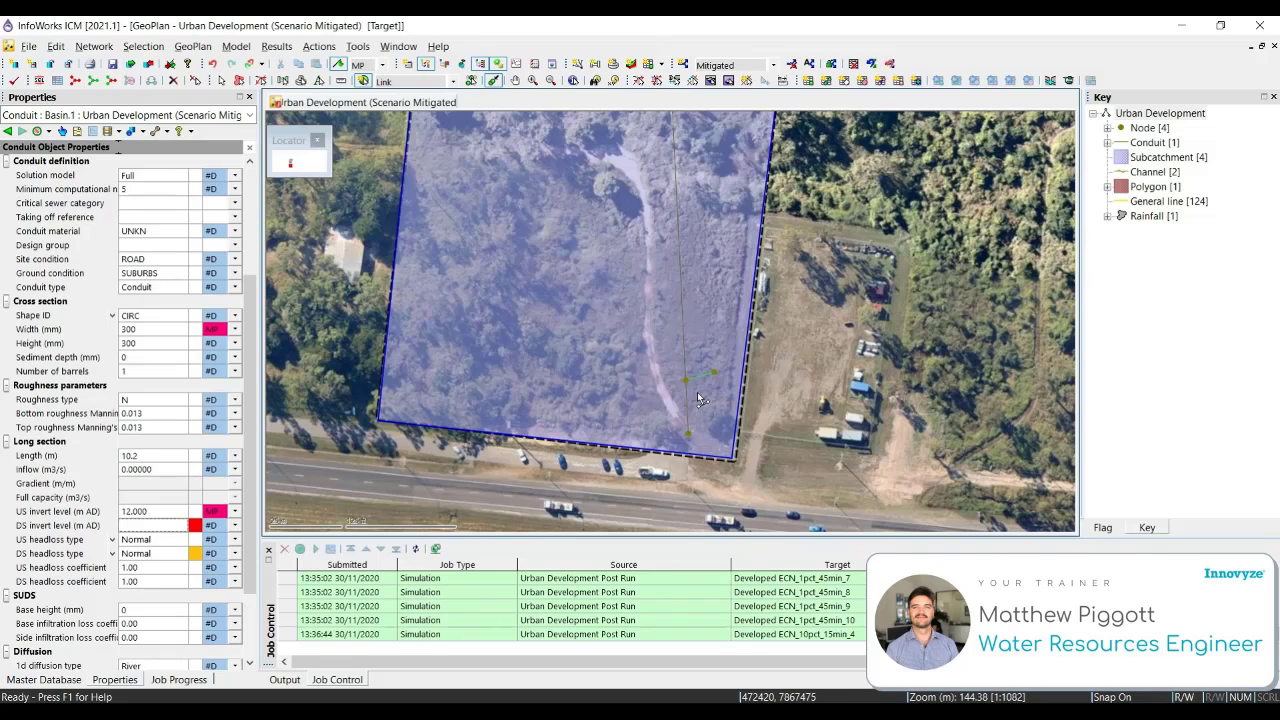
# Step: Copy Break.1's upstream invert into Basin.1's downstream invert level, giving 10.8238858 m AD
pyautogui.press('Escape')
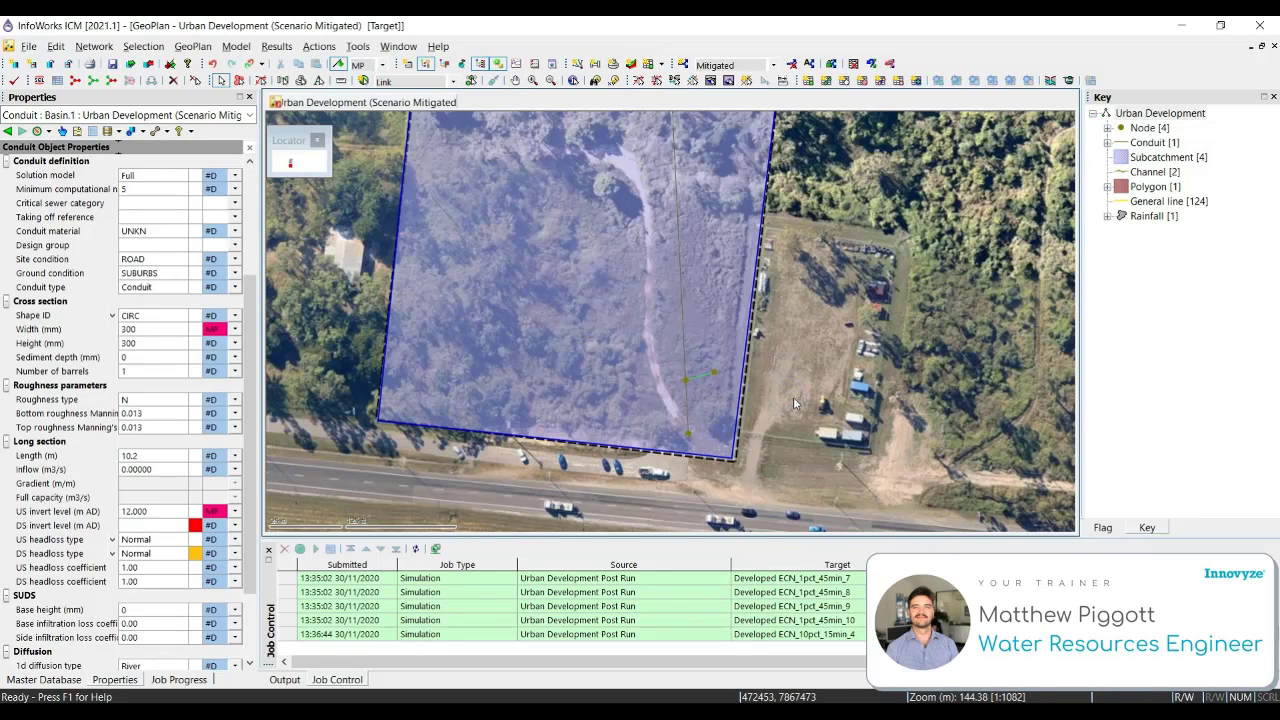
pyautogui.click(686, 394)
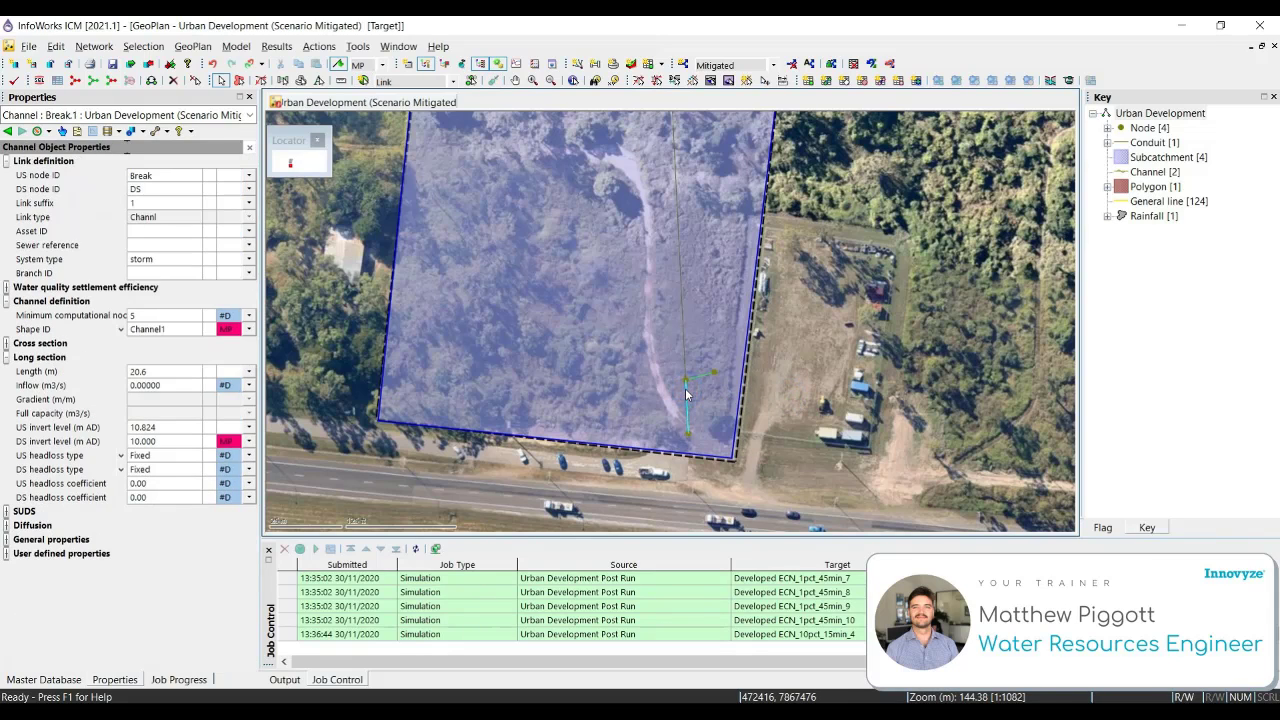
pyautogui.click(177, 429)
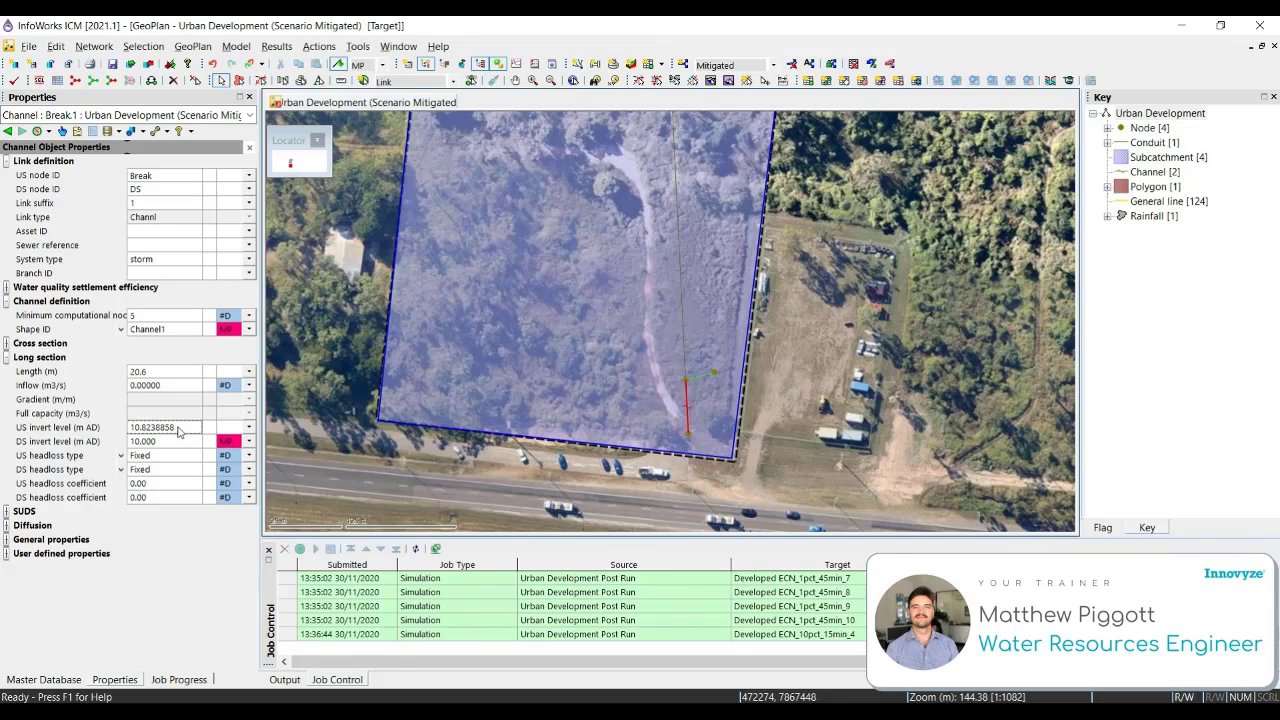
pyautogui.click(697, 378)
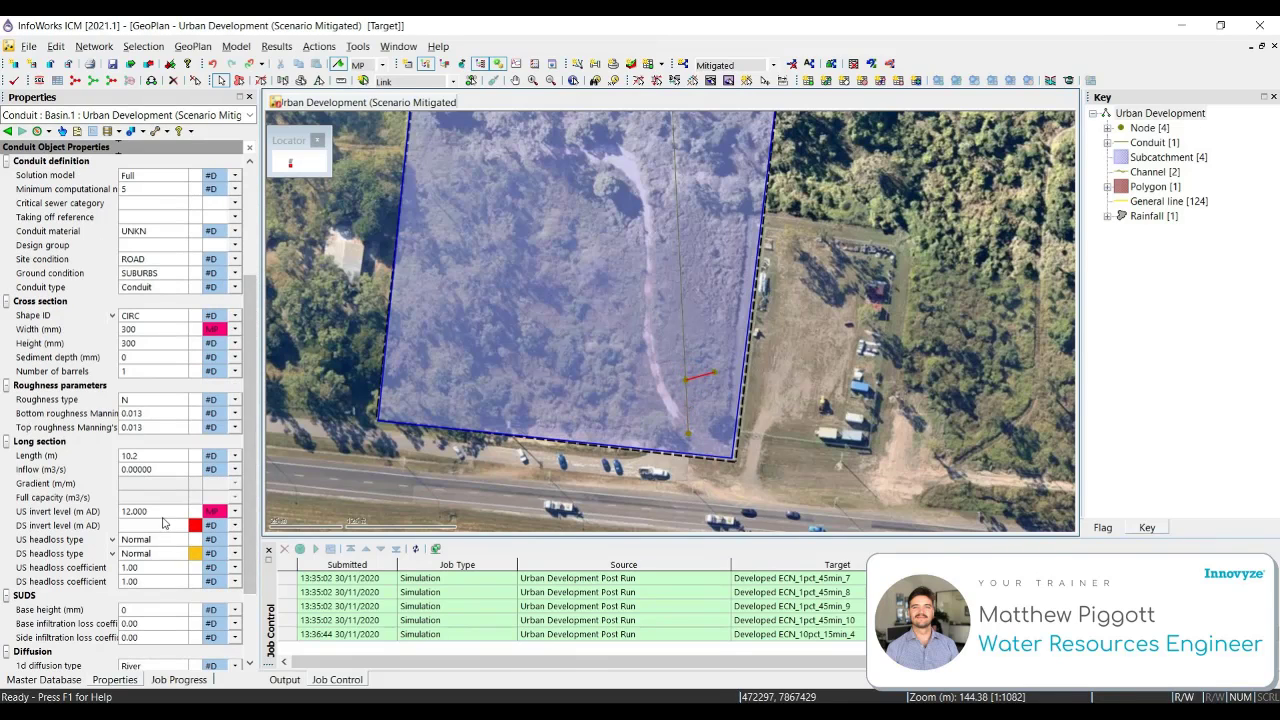
pyautogui.click(155, 525)
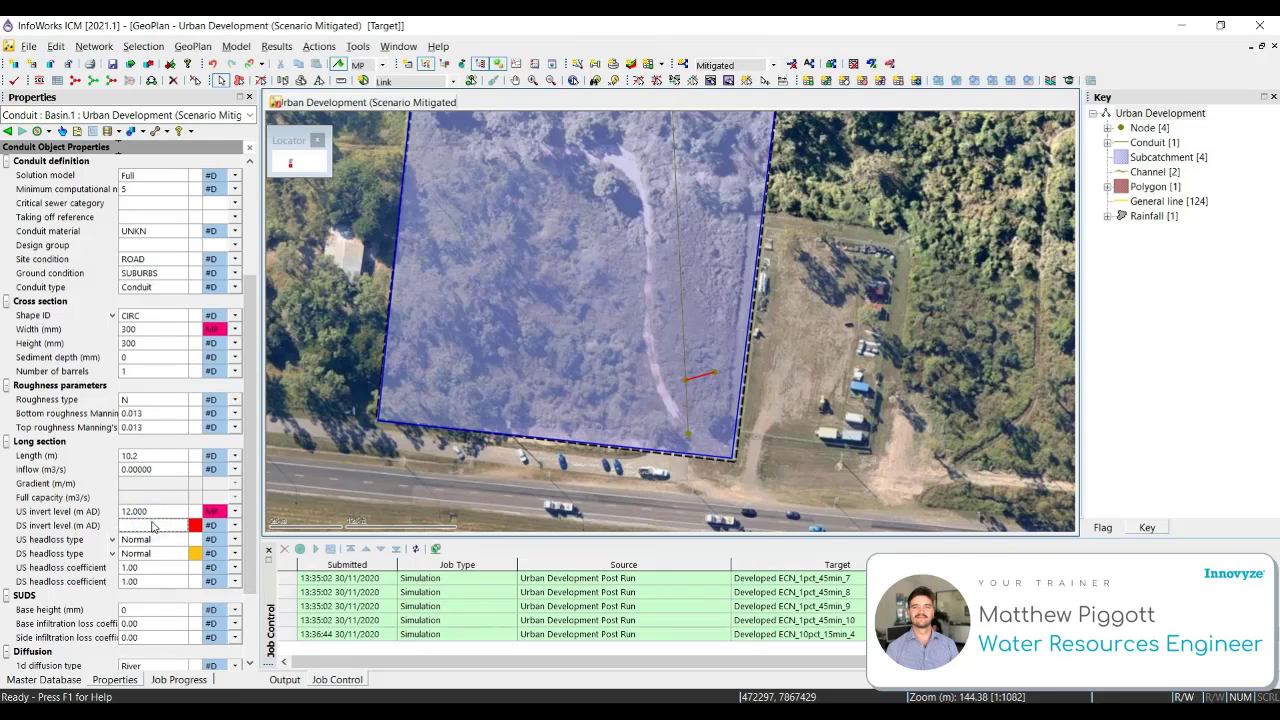
pyautogui.write('10.8238758')
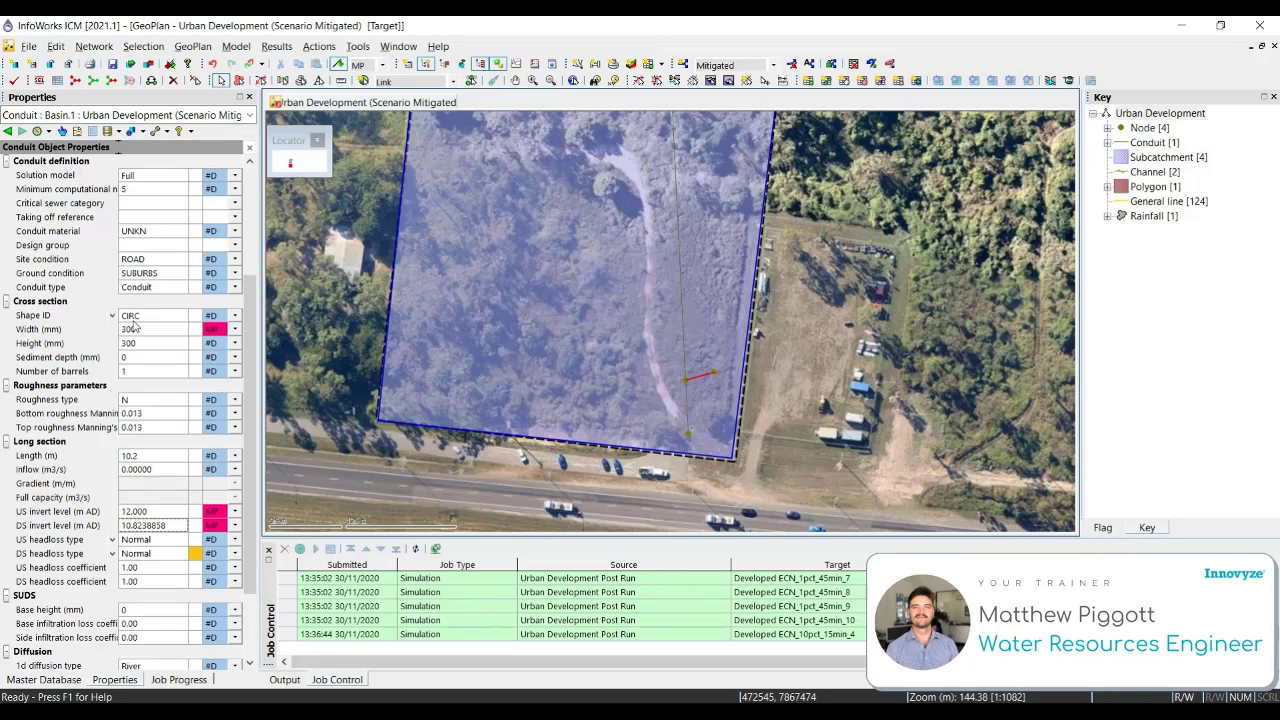
# Step: Draw a second Basin-to-Break link with a bend point and set its type to Weir
pyautogui.click(727, 395)
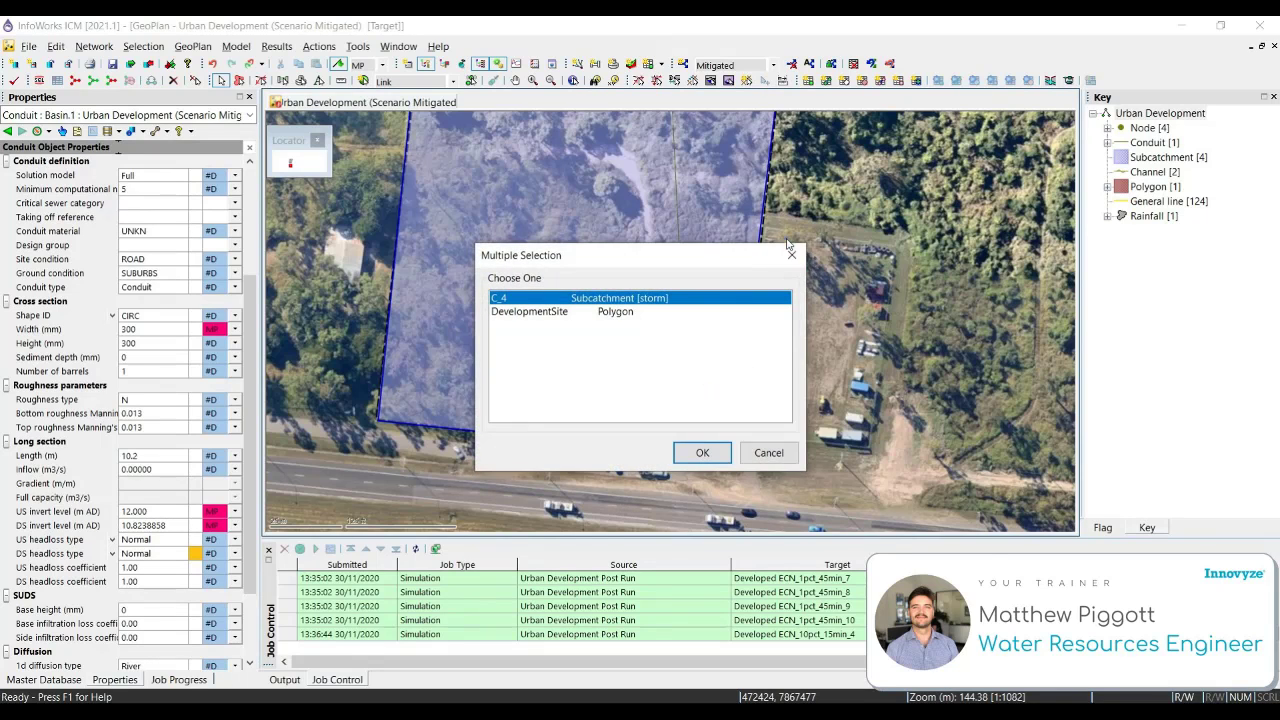
pyautogui.click(790, 255)
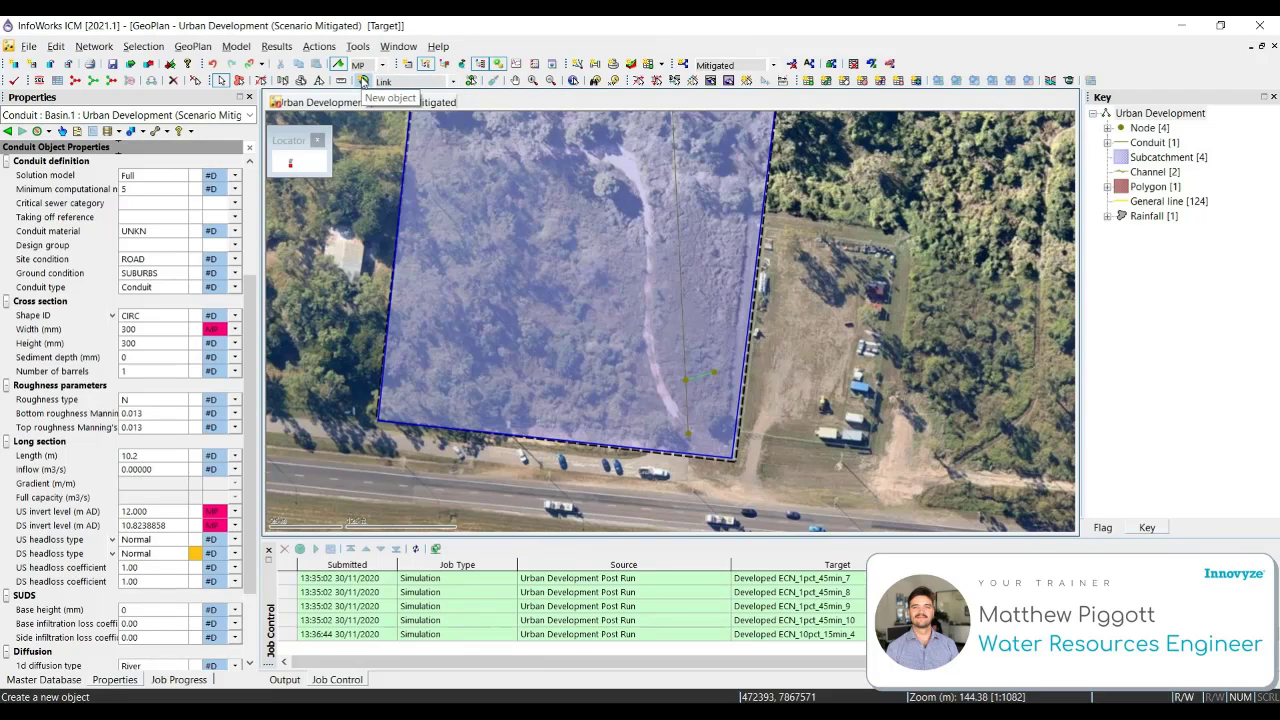
pyautogui.click(363, 81)
pyautogui.scroll(3, 704, 421)
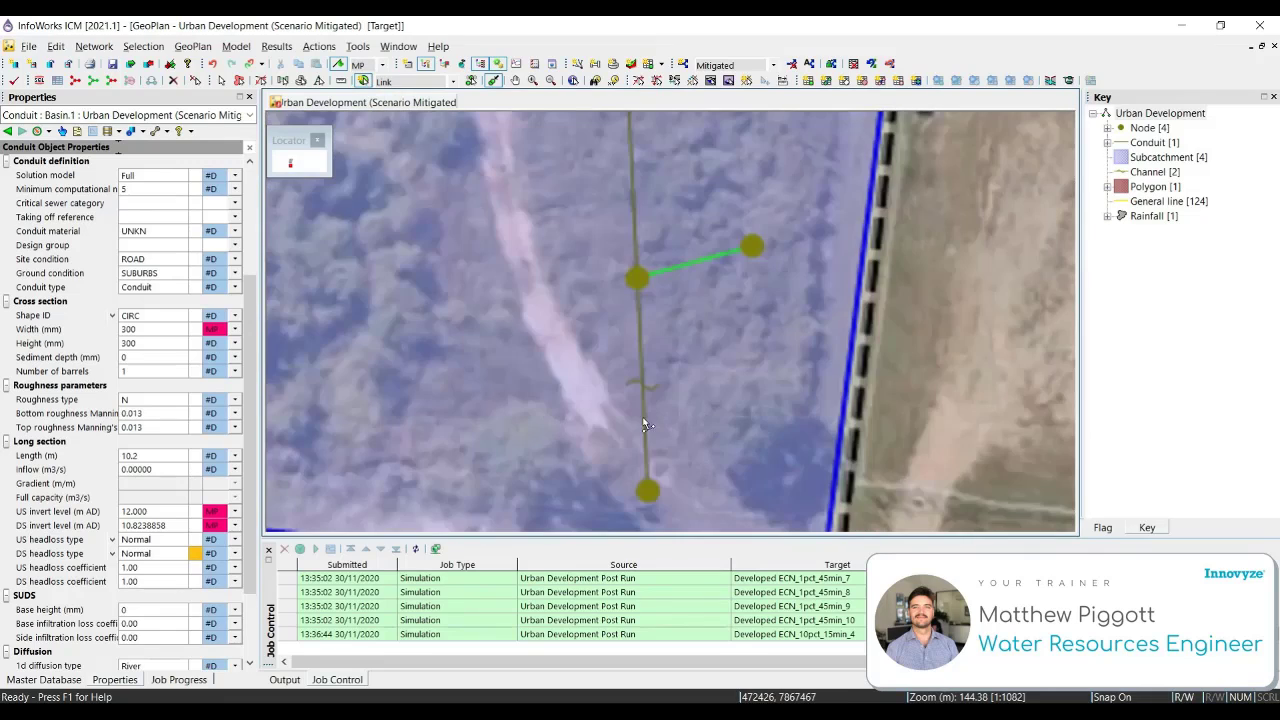
pyautogui.click(751, 245)
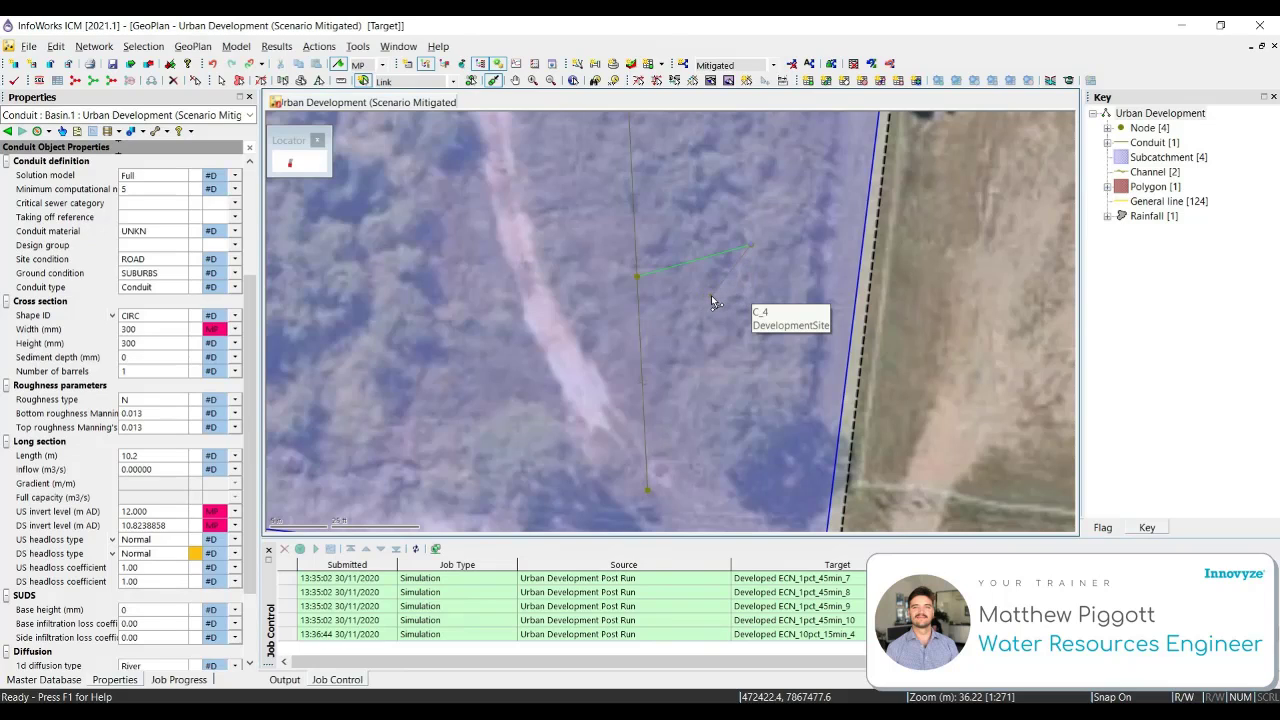
pyautogui.click(636, 282)
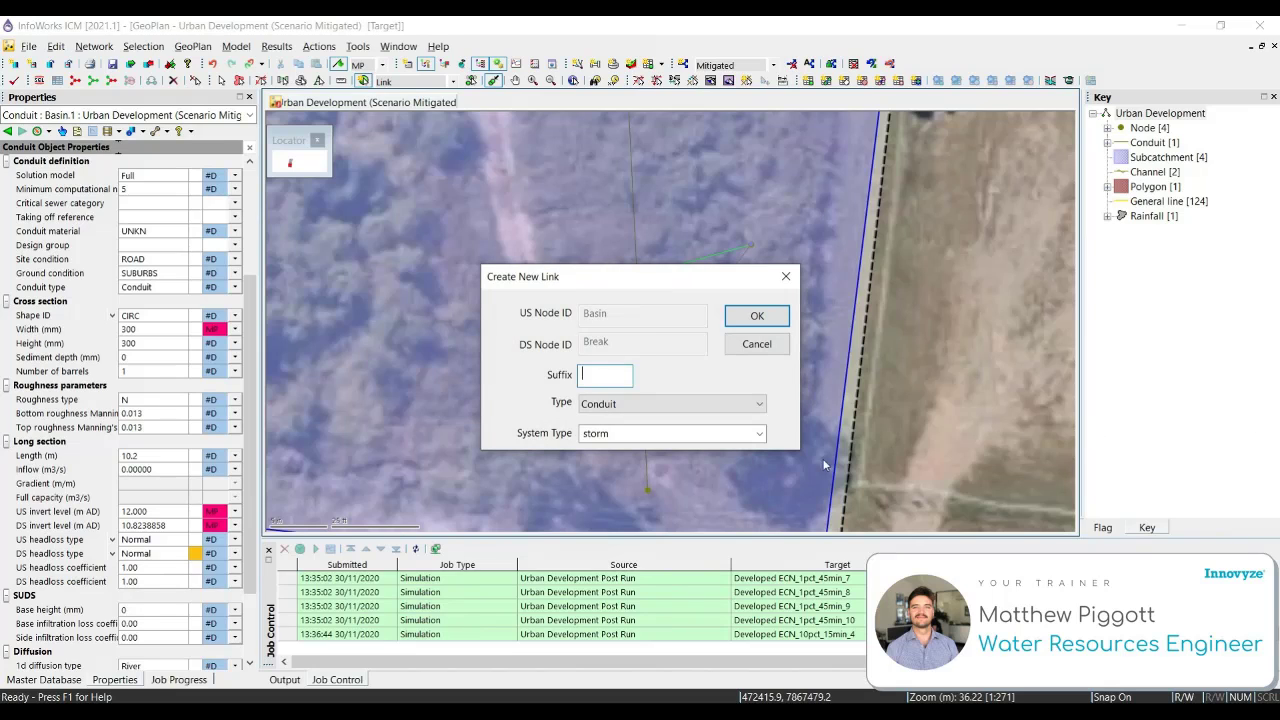
pyautogui.click(760, 408)
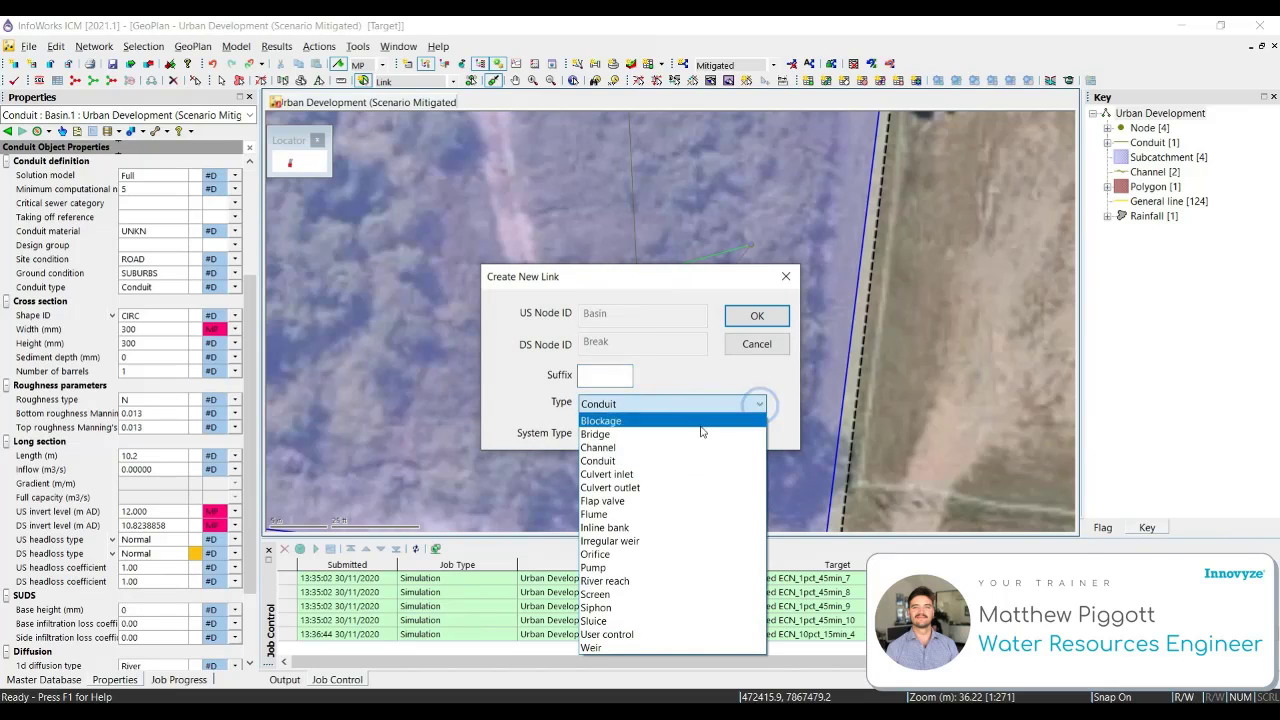
pyautogui.click(644, 648)
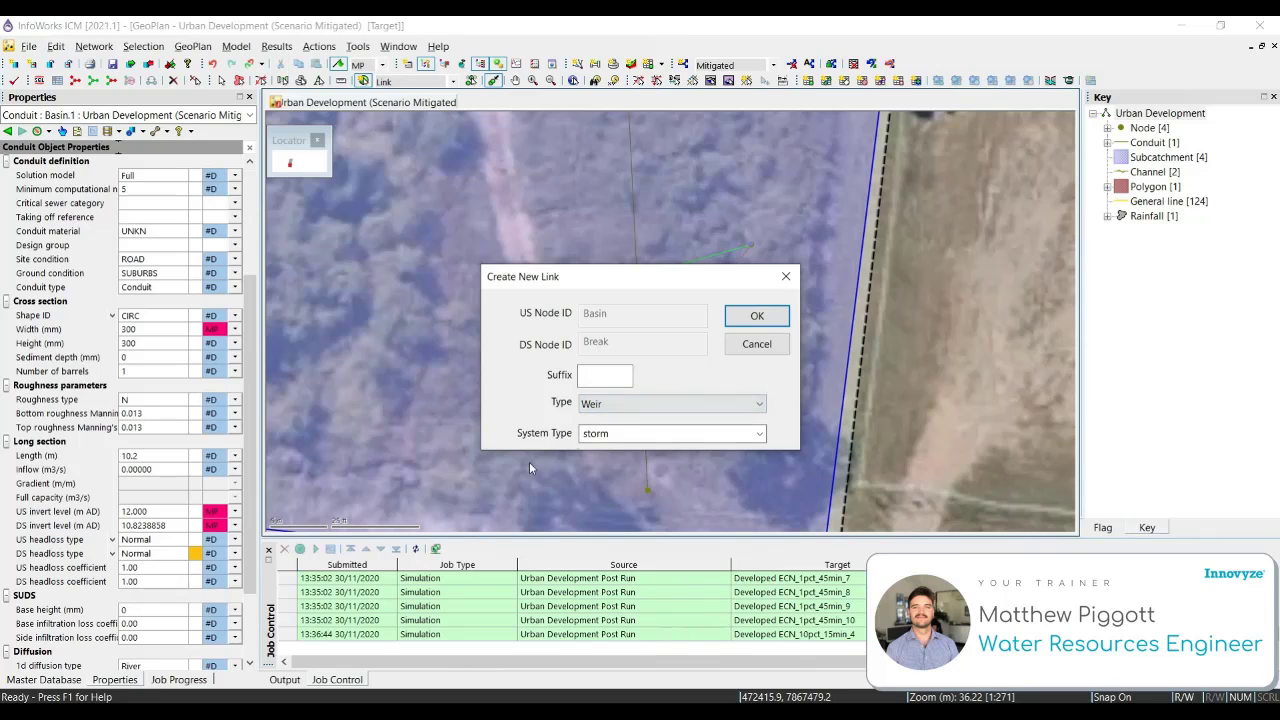
# Step: Create weir Basin.2 with crest 12.8 m AD, width 3 m, both discharge coefficients 0.64
pyautogui.click(758, 316)
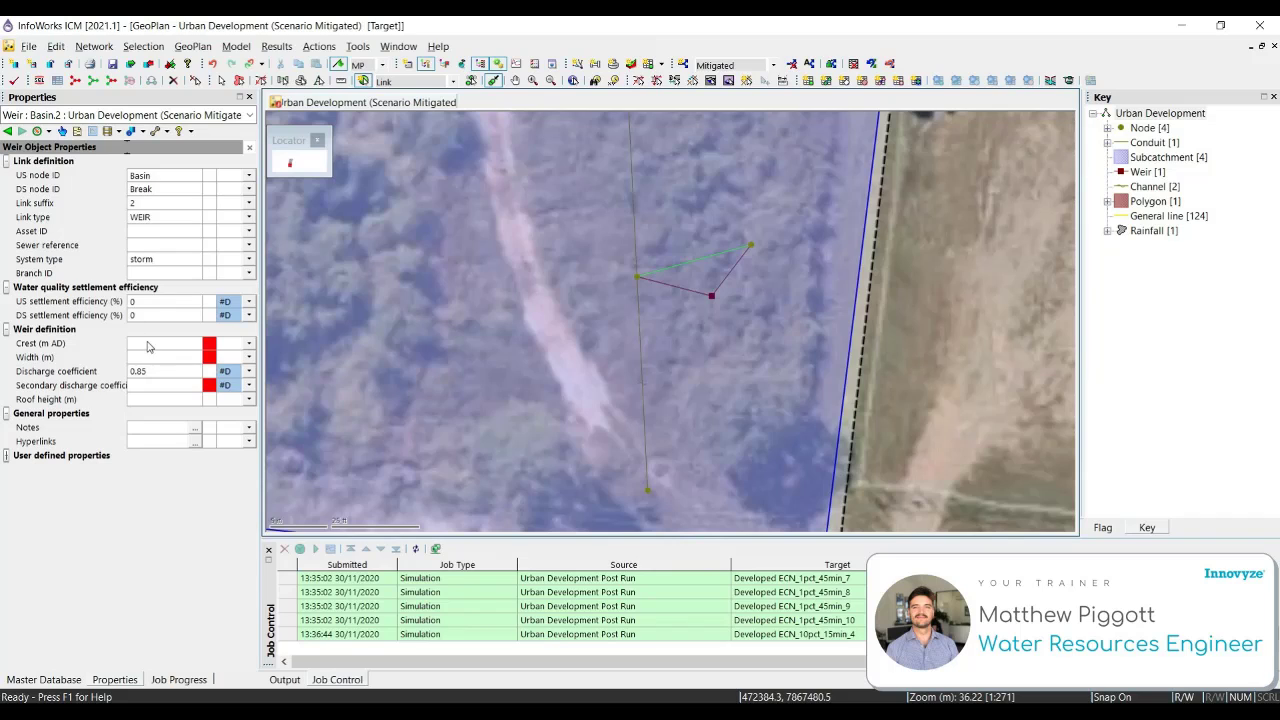
pyautogui.click(147, 346)
pyautogui.write('12.8')
pyautogui.press('Return')
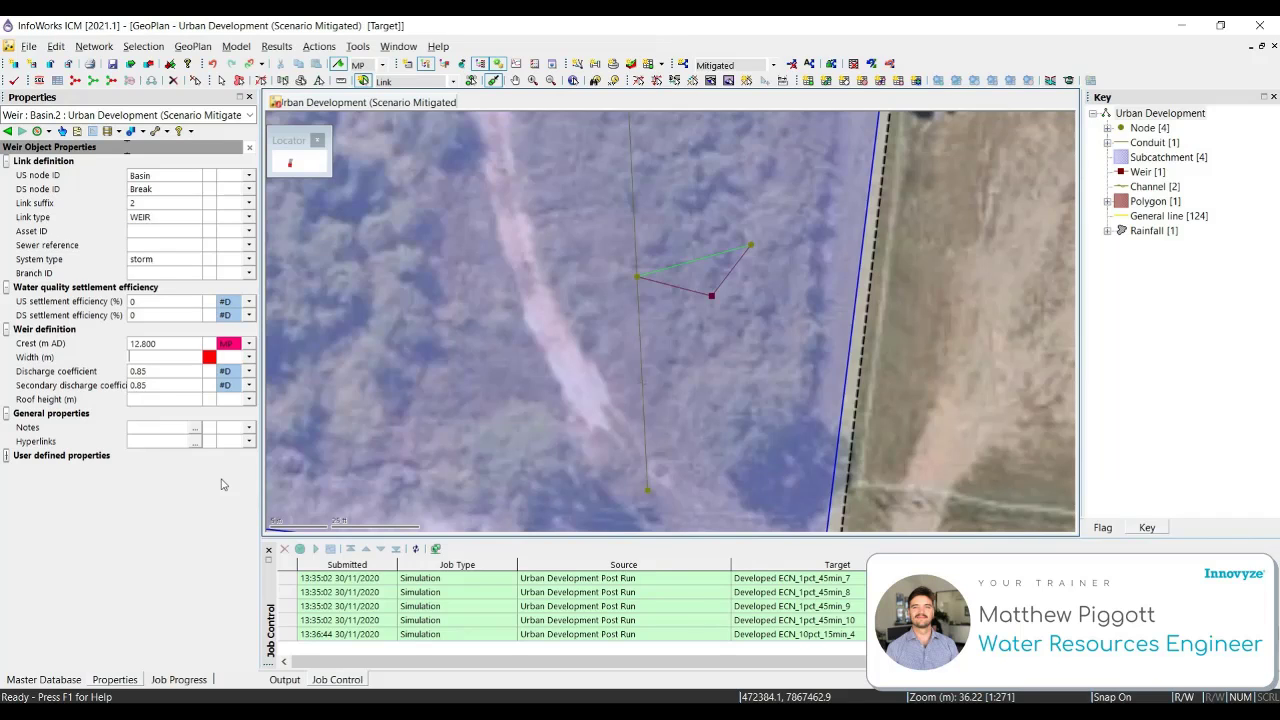
pyautogui.write('3')
pyautogui.click(183, 375)
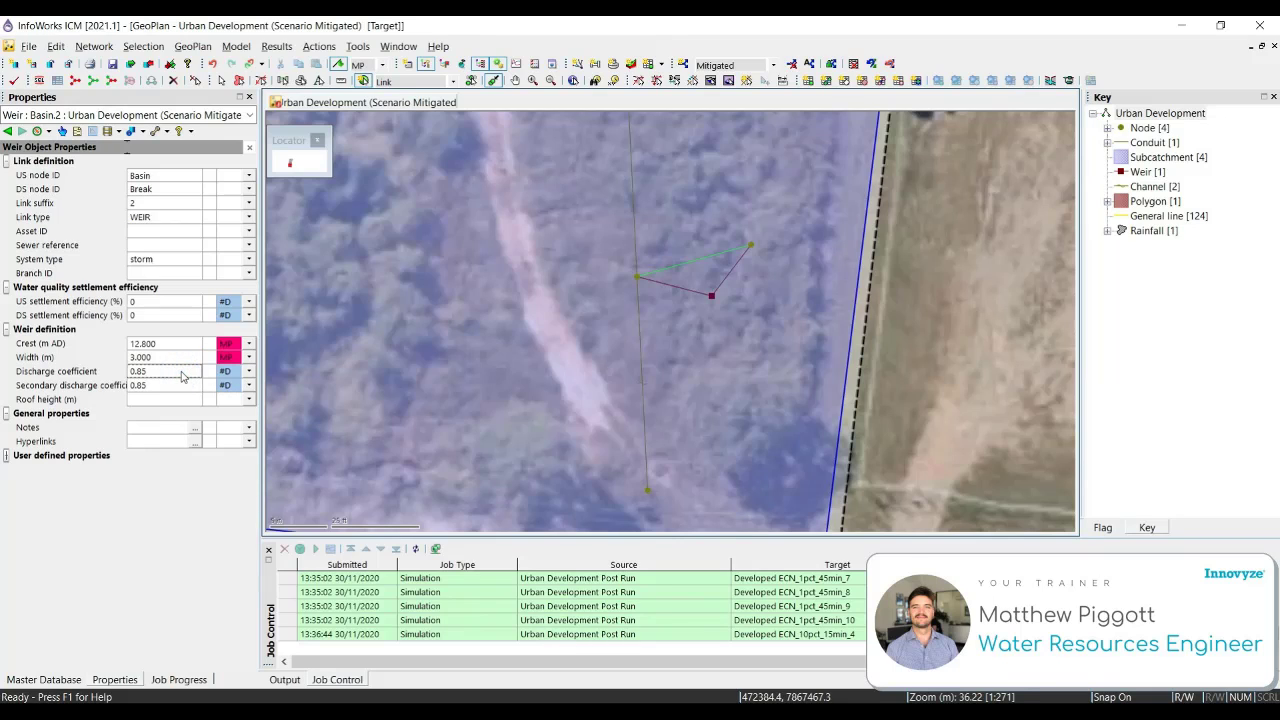
pyautogui.write('0')
pyautogui.press('Return')
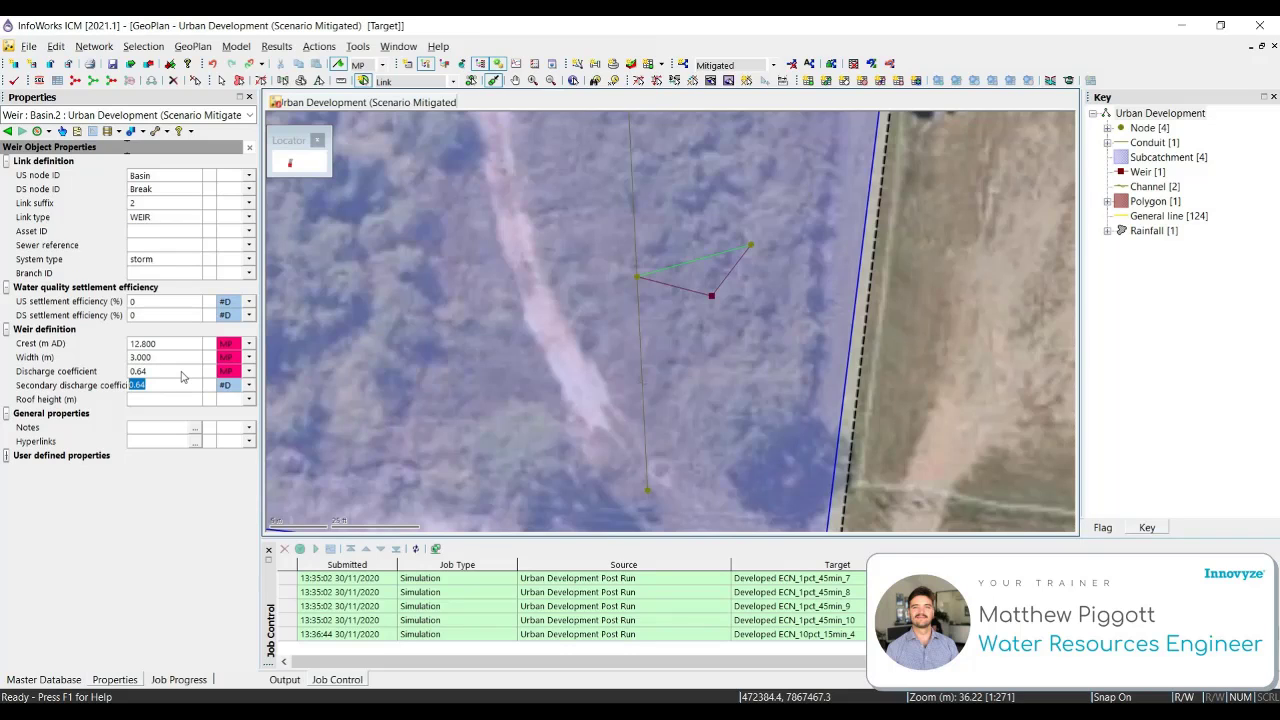
pyautogui.write('0')
pyautogui.press('Return')
# Step: Centre the map on the development site and select subcatchment C_4 from the overlapping objects
pyautogui.scroll(-3, 923, 346)
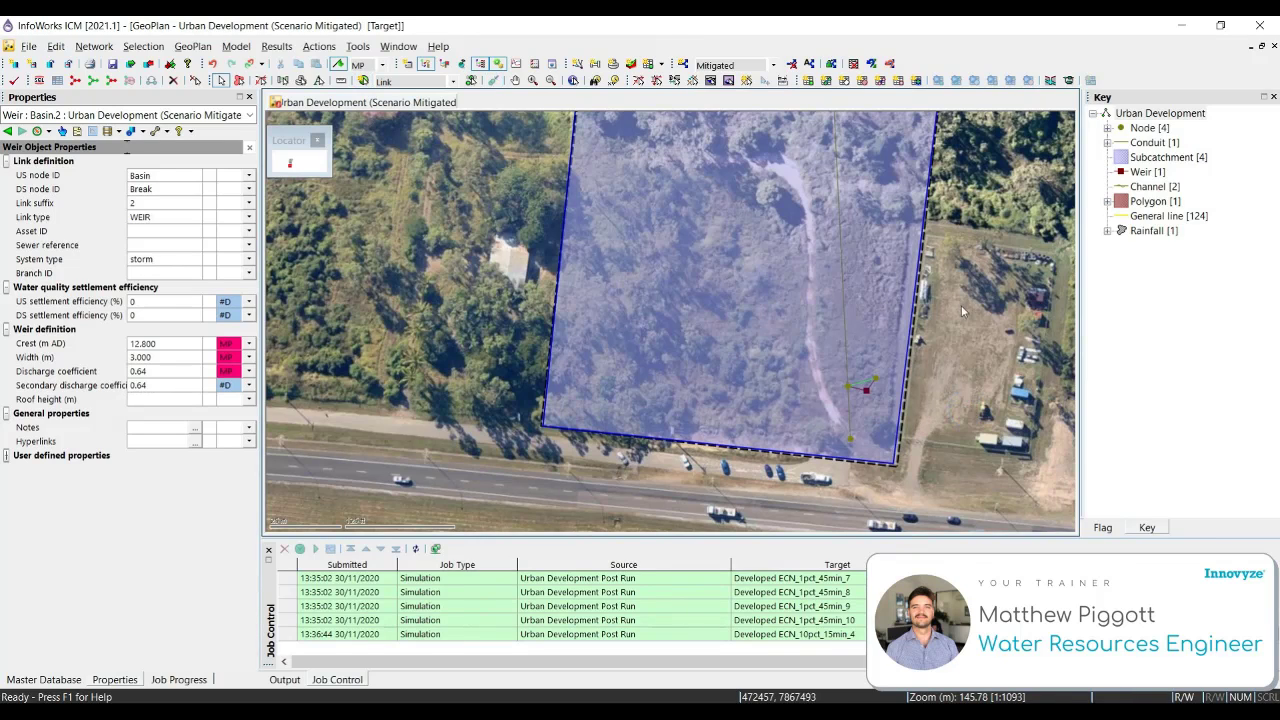
pyautogui.moveTo(943, 299); pyautogui.dragTo(845, 393)
pyautogui.scroll(-2, 819, 437)
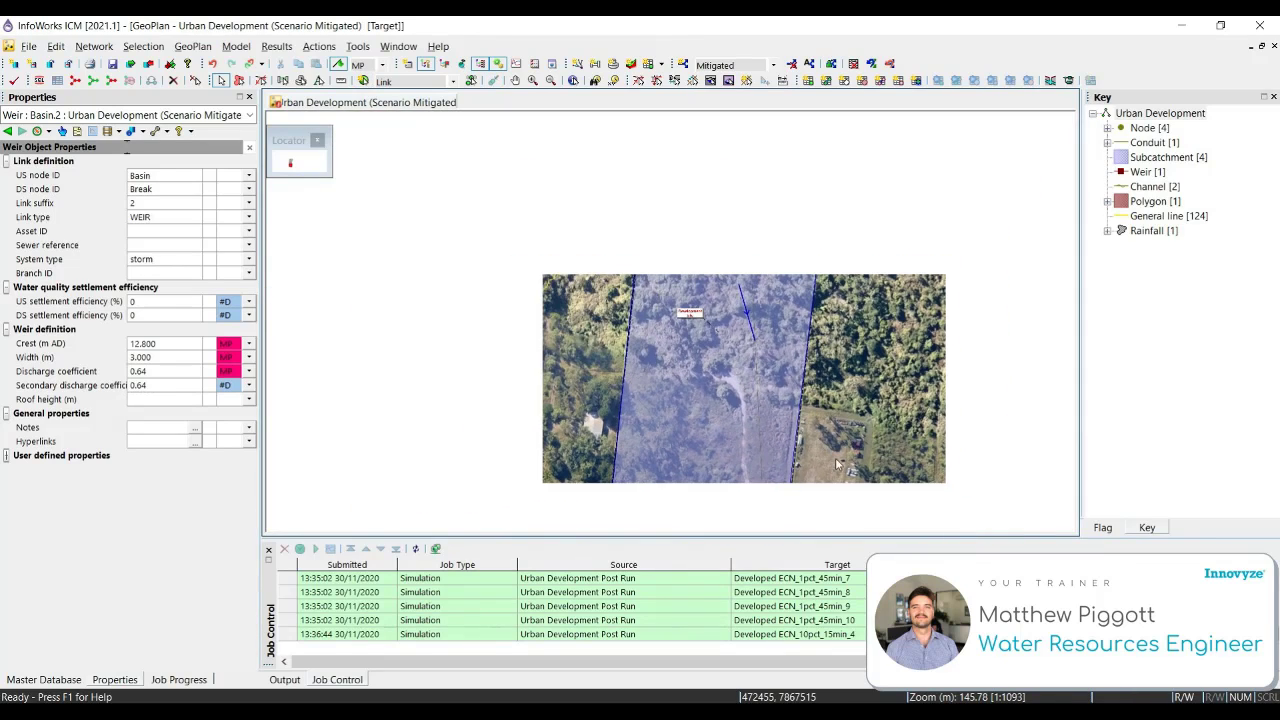
pyautogui.click(716, 404)
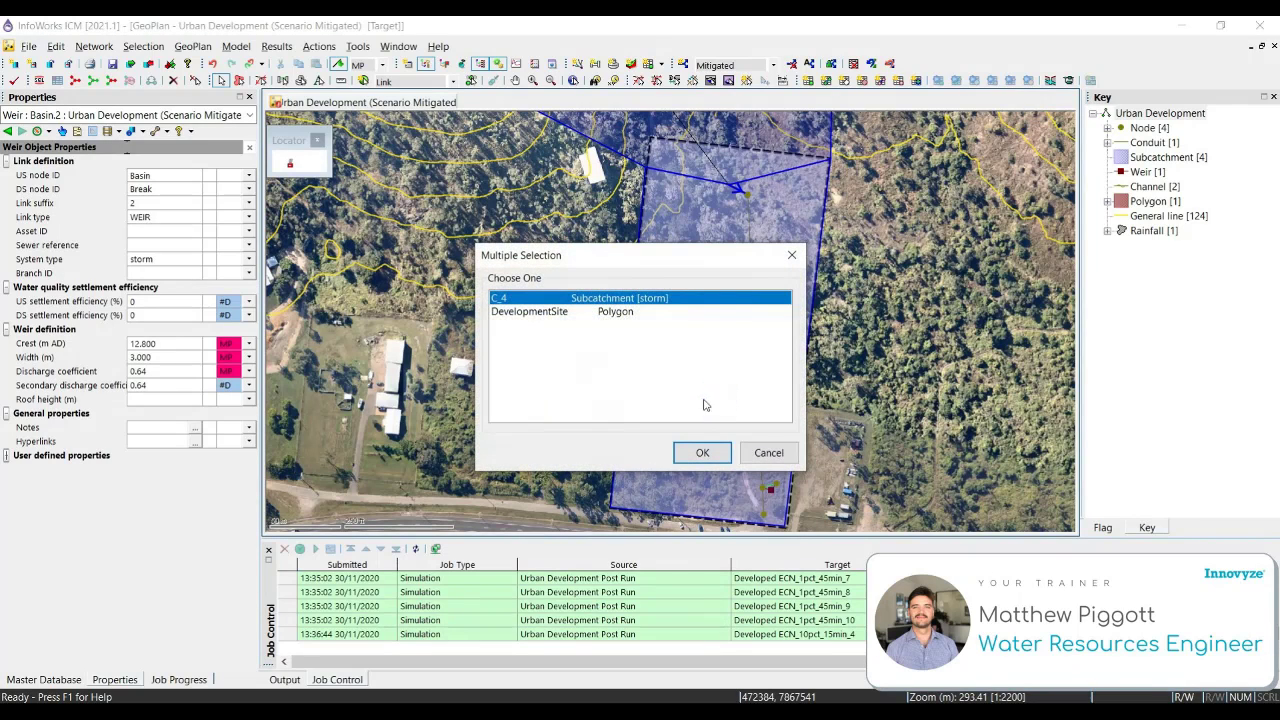
pyautogui.click(702, 452)
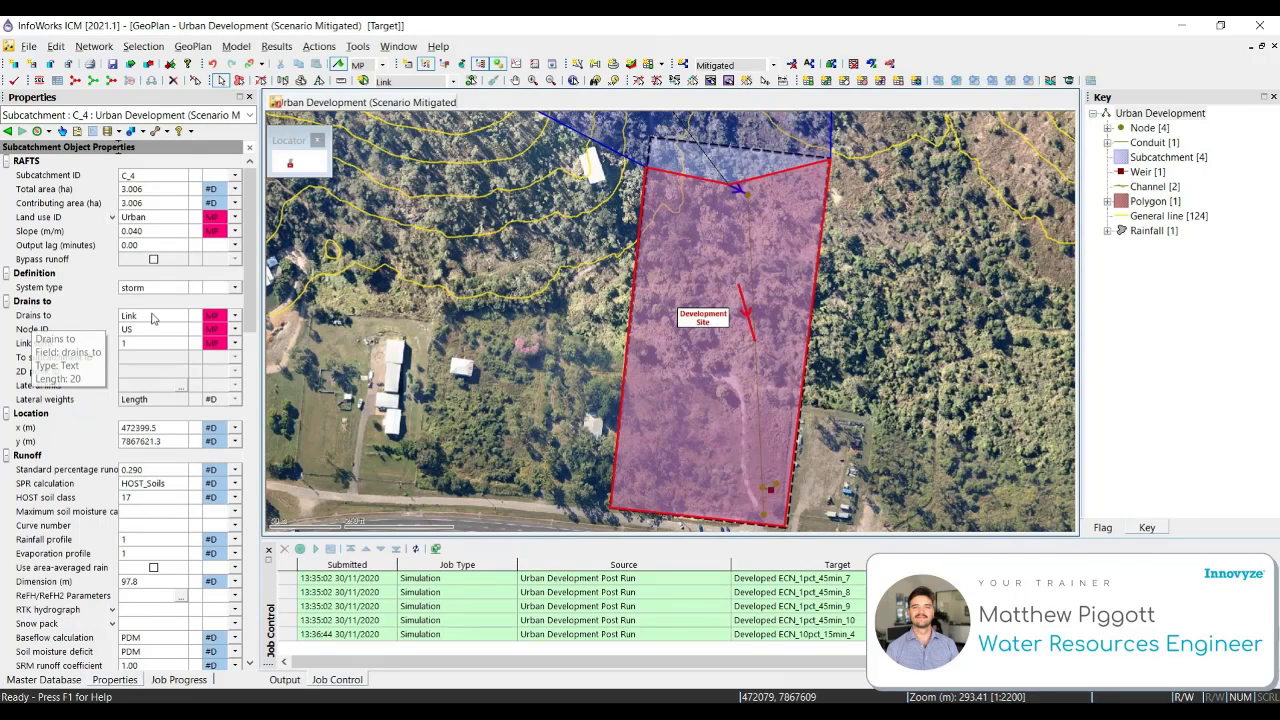
# Step: Set C_4's Drains to Node Basin and select the Urban Development network in the Master Database
pyautogui.click(181, 315)
pyautogui.click(160, 329)
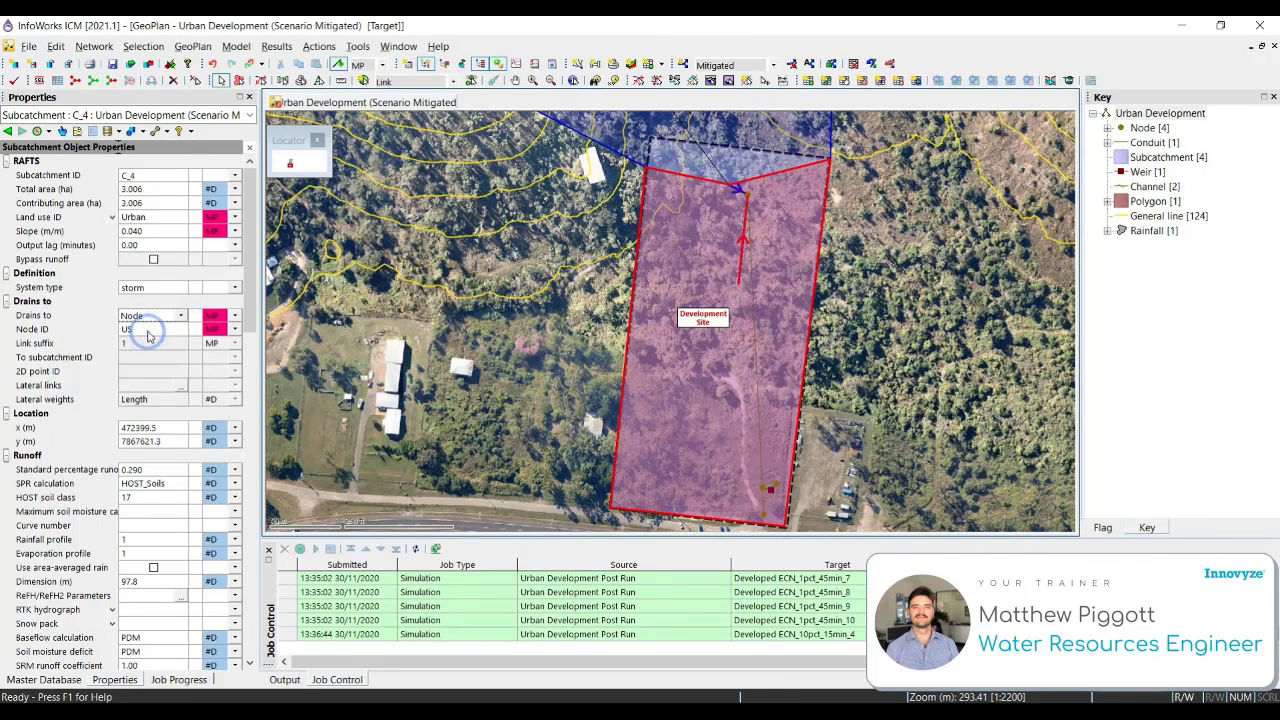
pyautogui.click(181, 332)
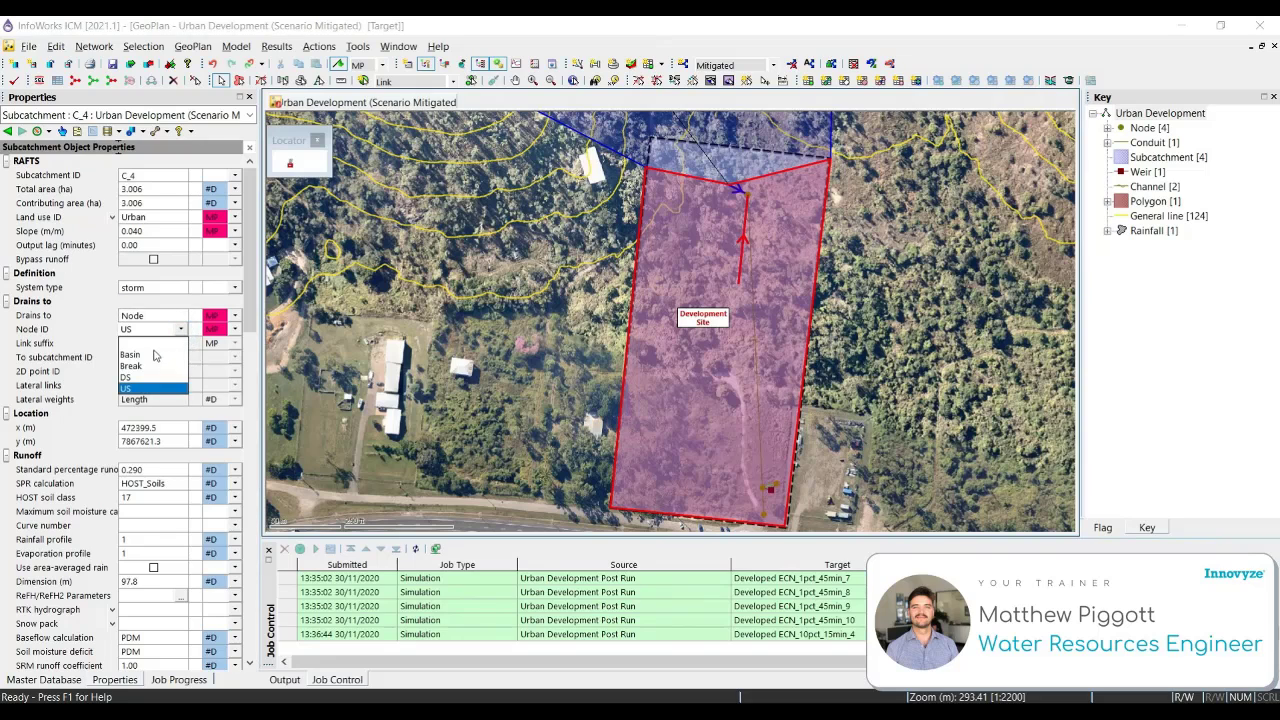
pyautogui.click(143, 357)
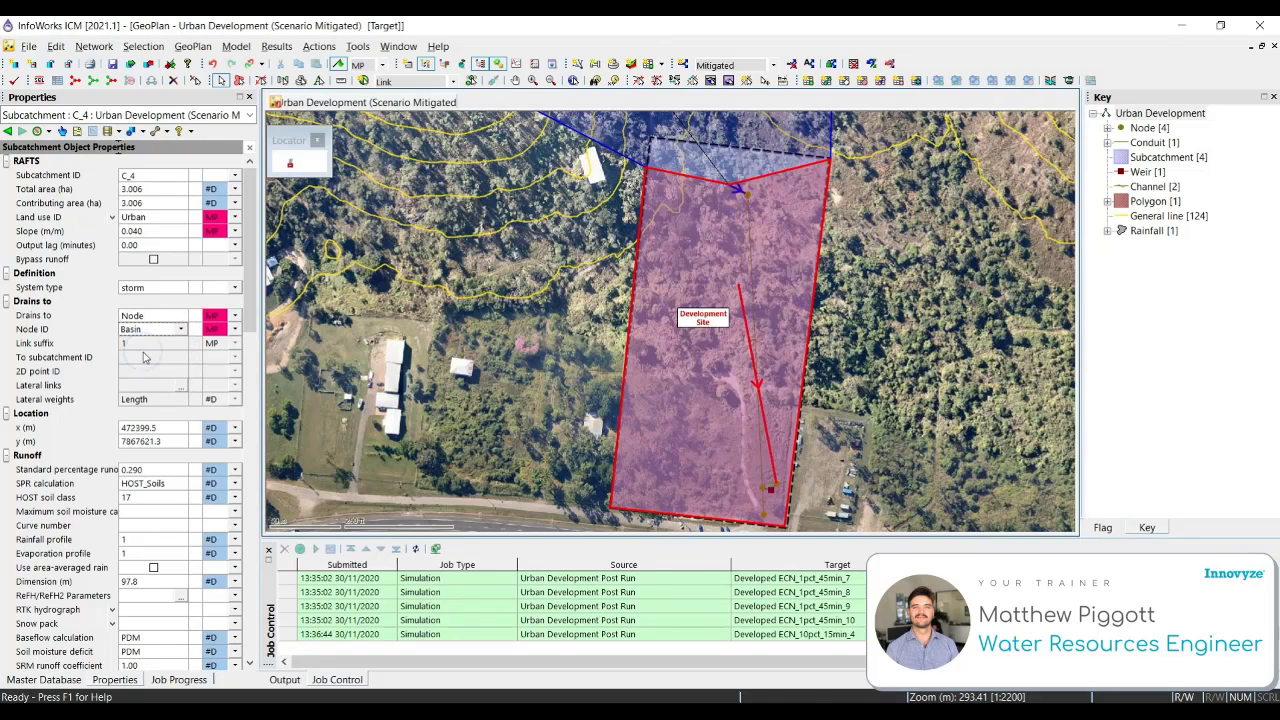
pyautogui.click(45, 685)
pyautogui.click(65, 327)
# Step: Commit the Urban Development network with the comment 'Workshop 10 - added mitigated scenario'
pyautogui.rightClick(68, 328)
pyautogui.click(178, 377)
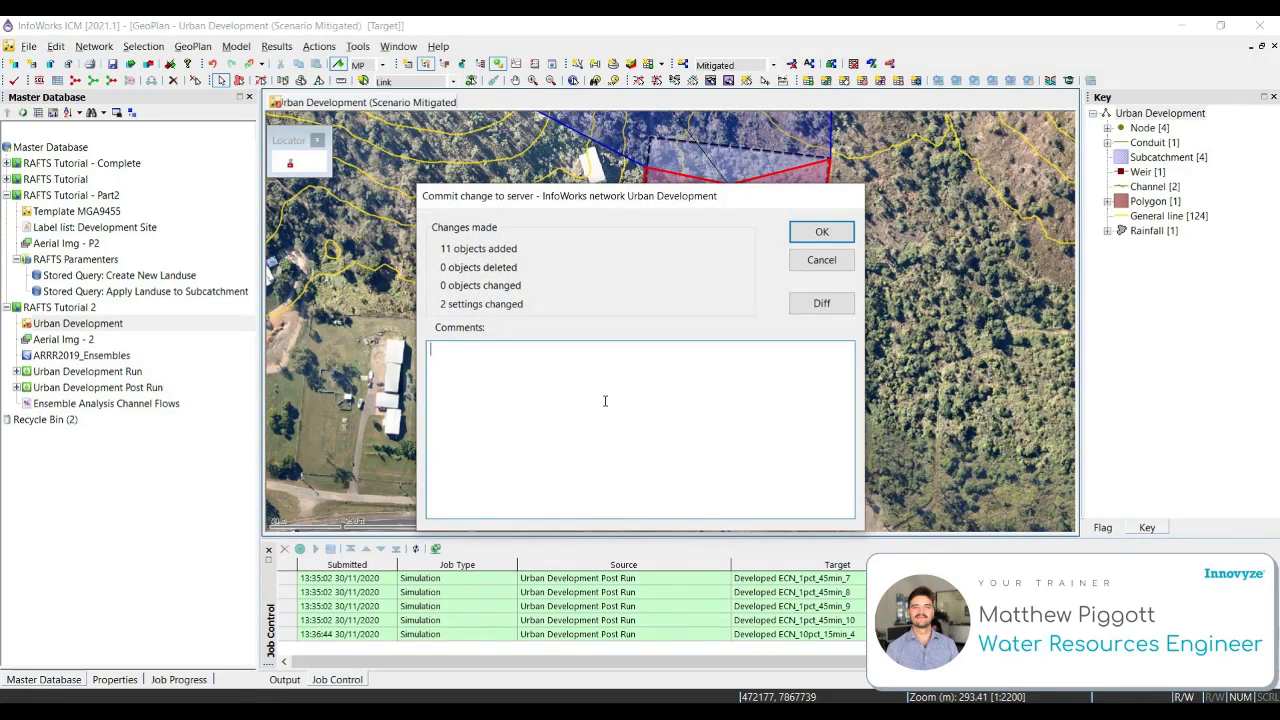
pyautogui.write('Workshop 10 - added mitigated scen')
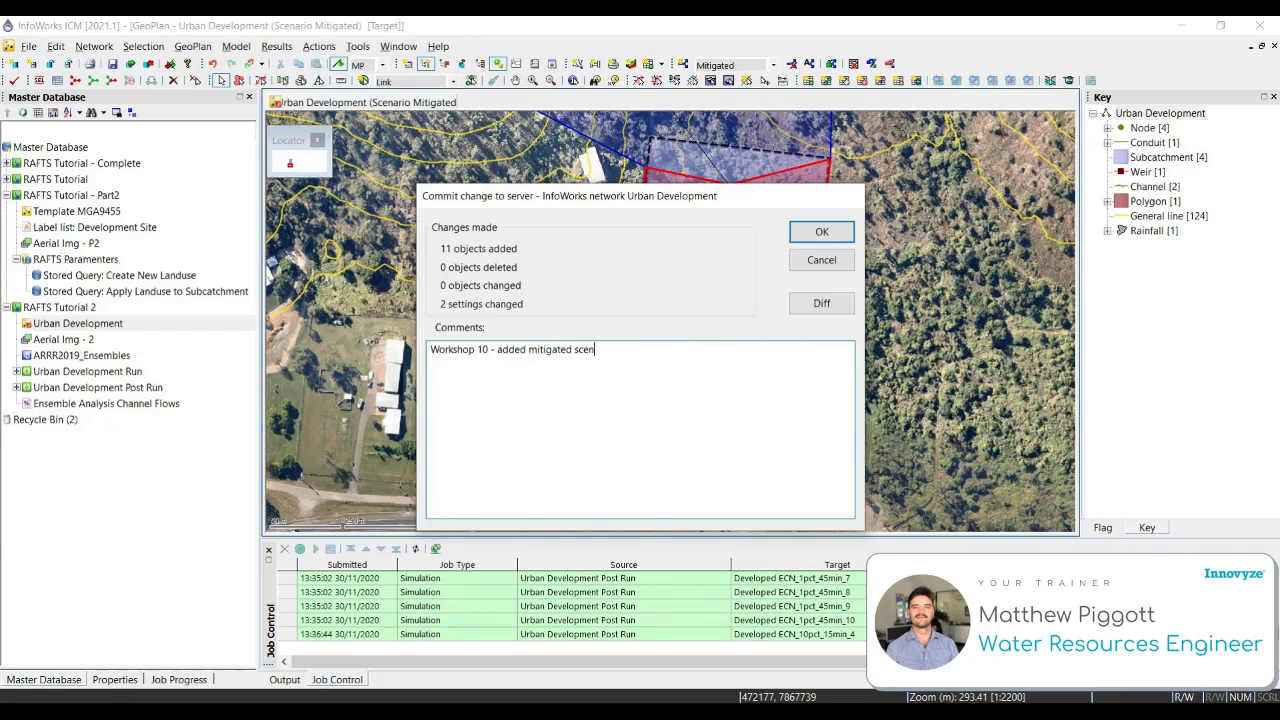
pyautogui.write('ario')
pyautogui.click(818, 234)
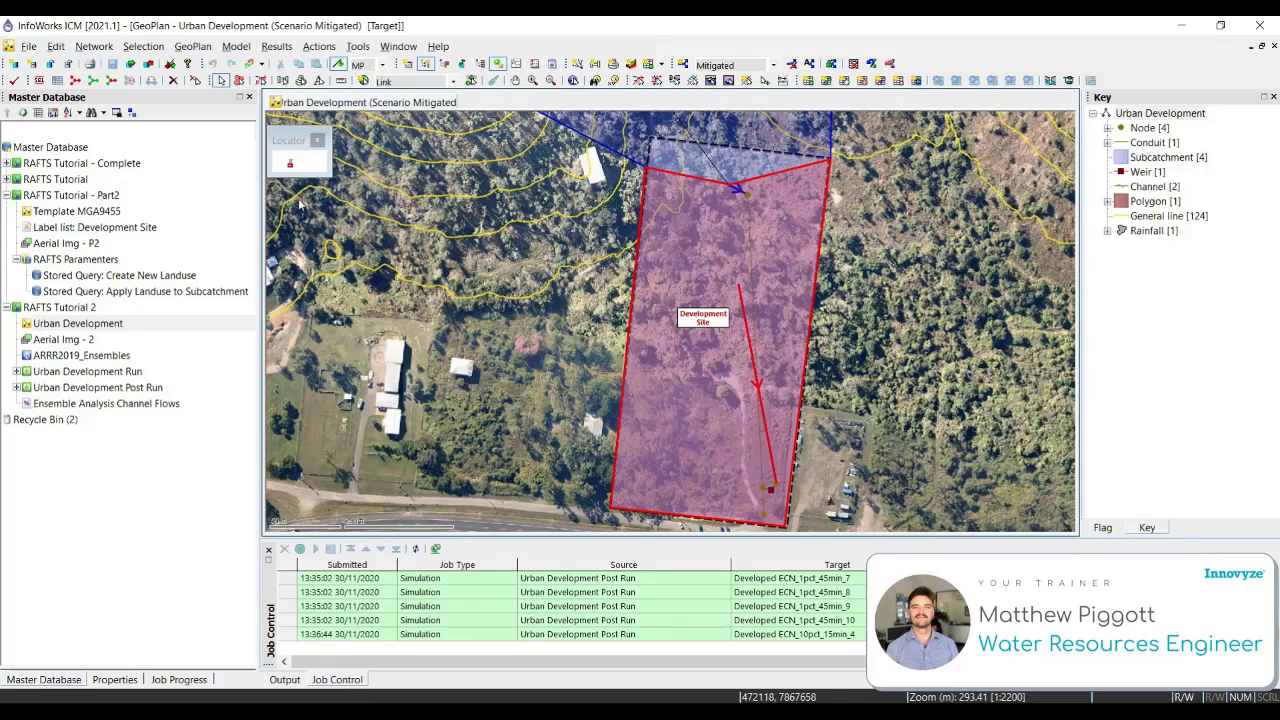
# Step: Validate the network for the Base, Developed and Mitigated scenarios
pyautogui.click(14, 82)
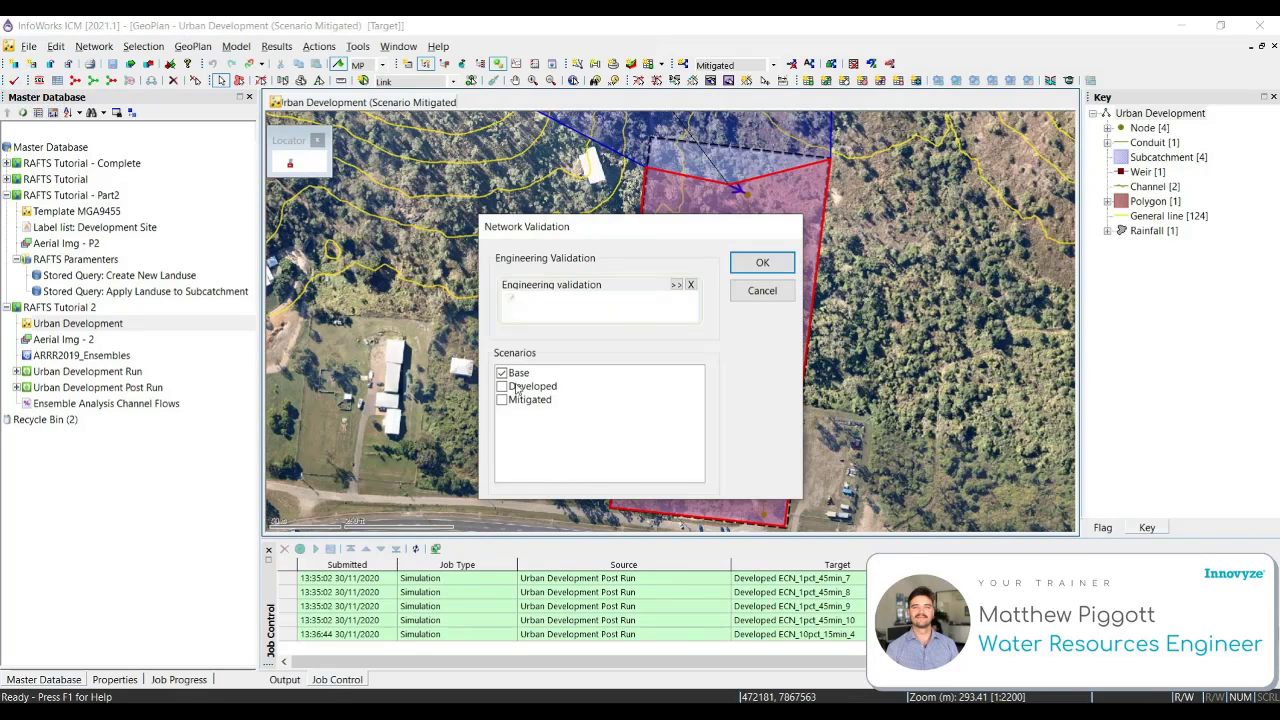
pyautogui.click(503, 387)
pyautogui.click(502, 400)
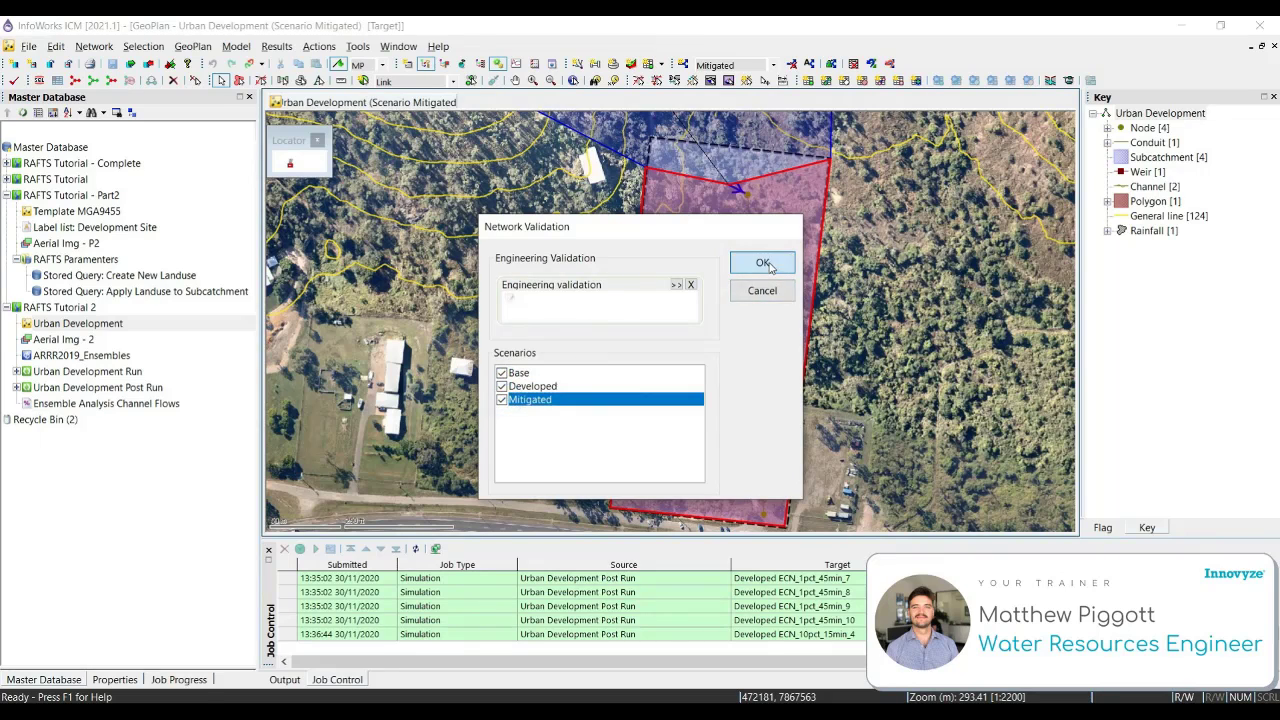
pyautogui.click(762, 263)
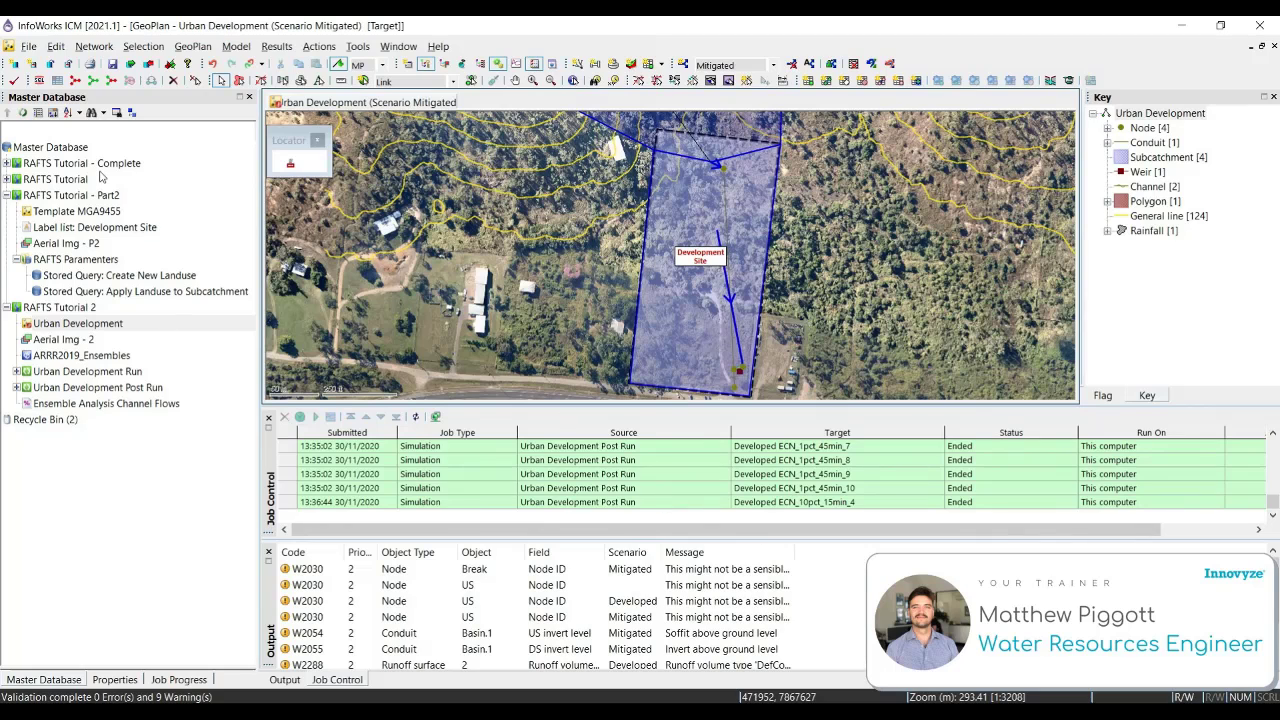
# Step: Commit the network with the comment 'Validated network scenarios' and show the Job Control list
pyautogui.click(92, 63)
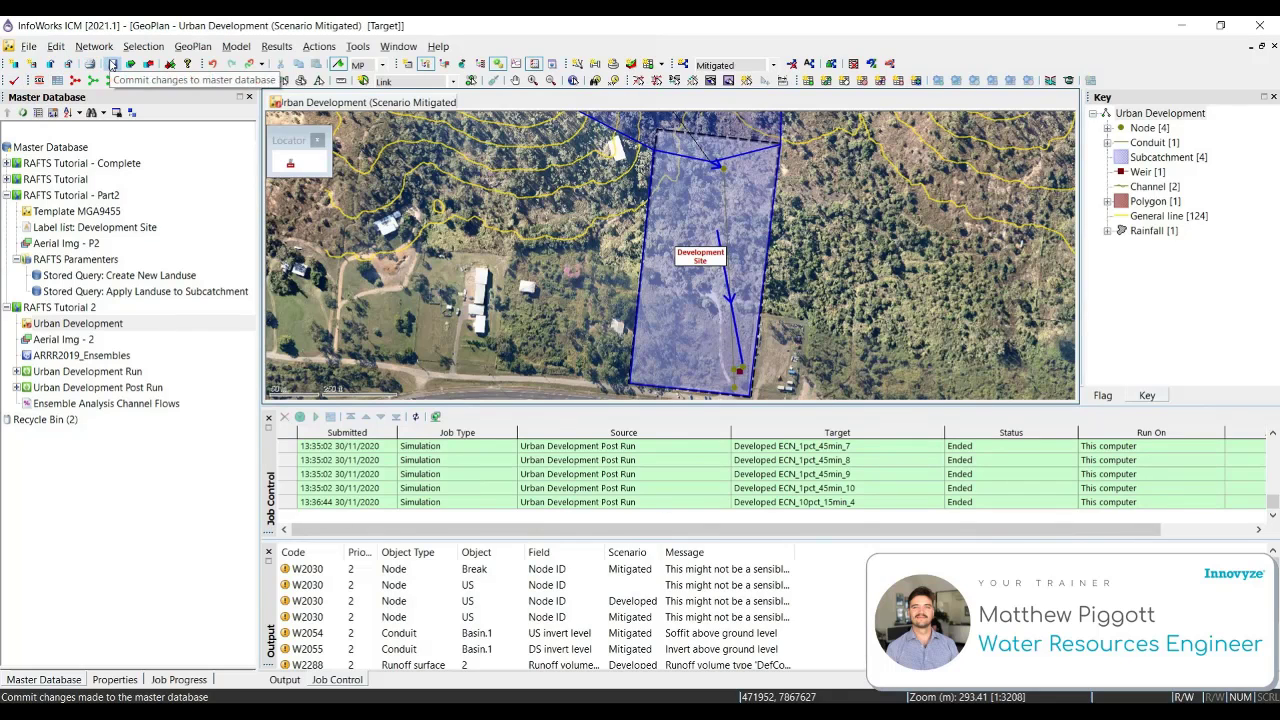
pyautogui.click(560, 365)
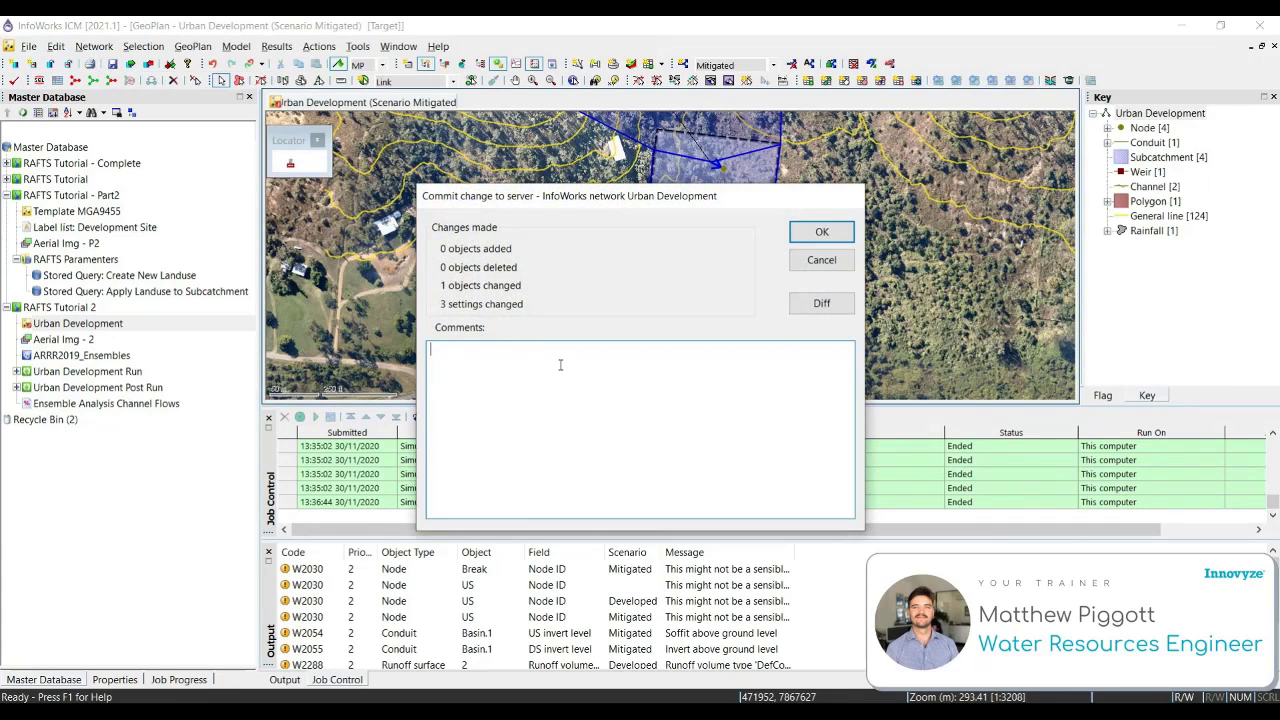
pyautogui.write('Validated')
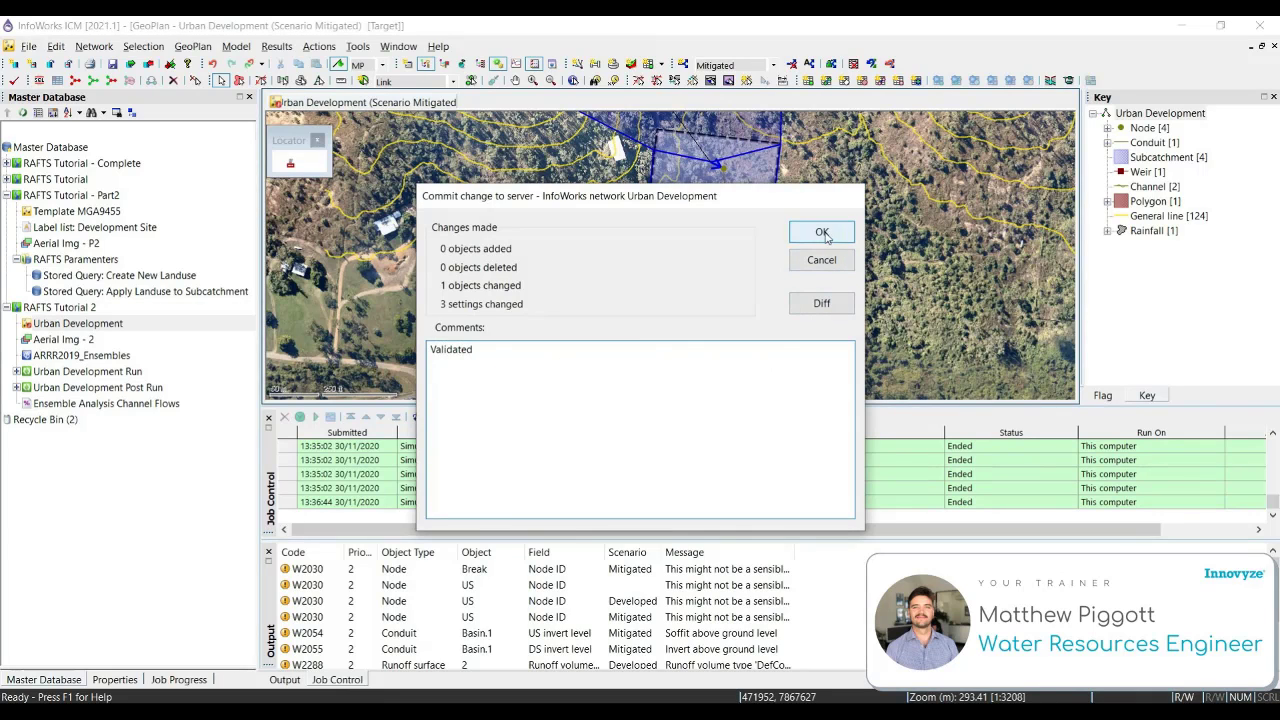
pyautogui.write(' network scenarios')
pyautogui.click(826, 233)
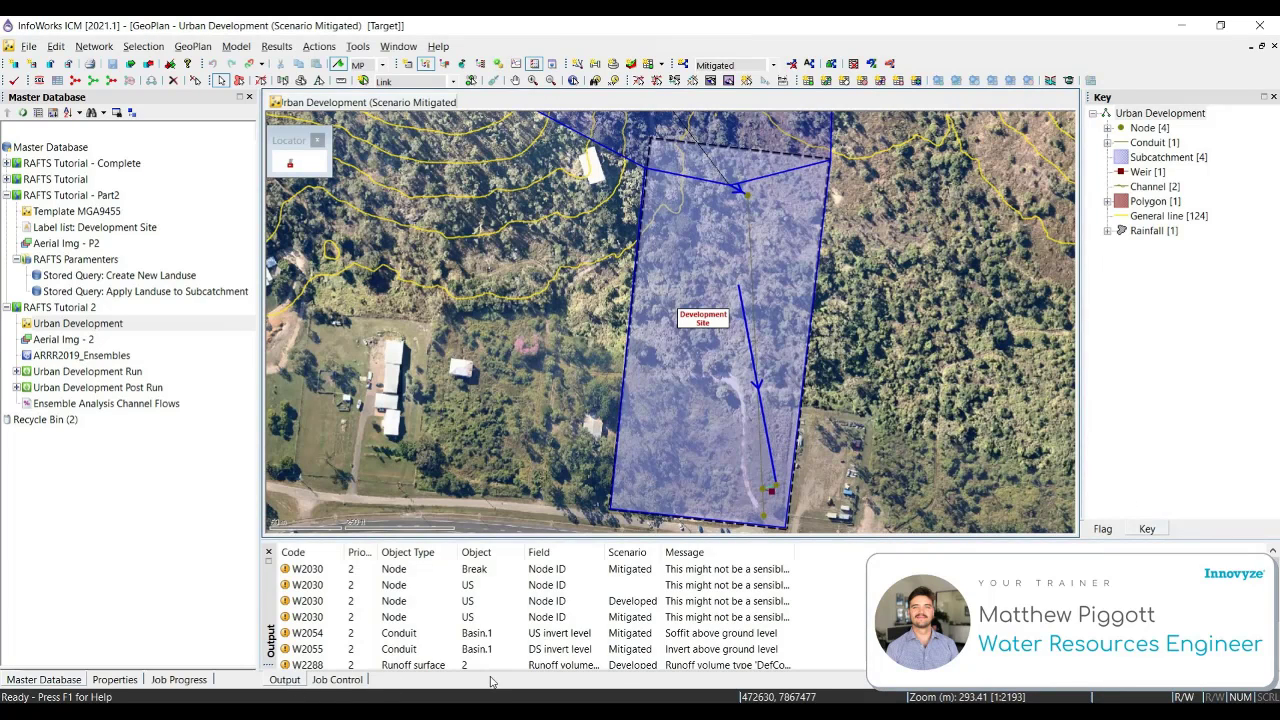
pyautogui.click(360, 679)
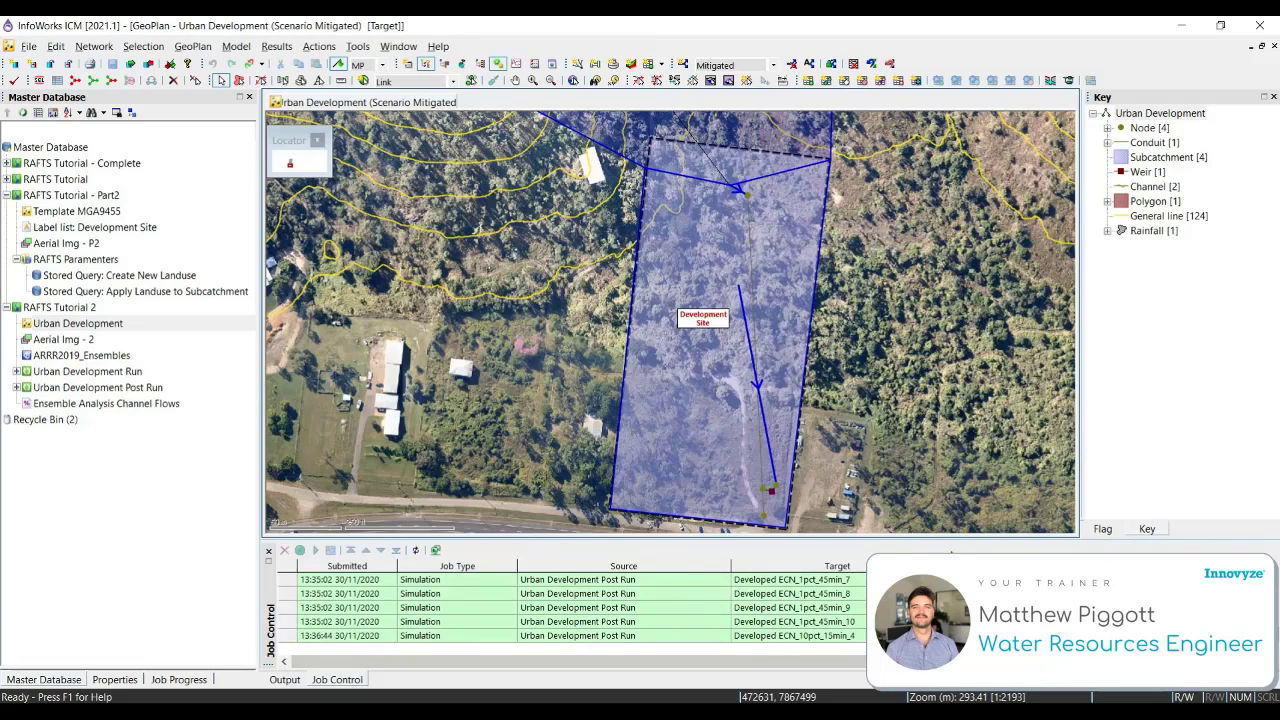
pyautogui.click(1200, 475)
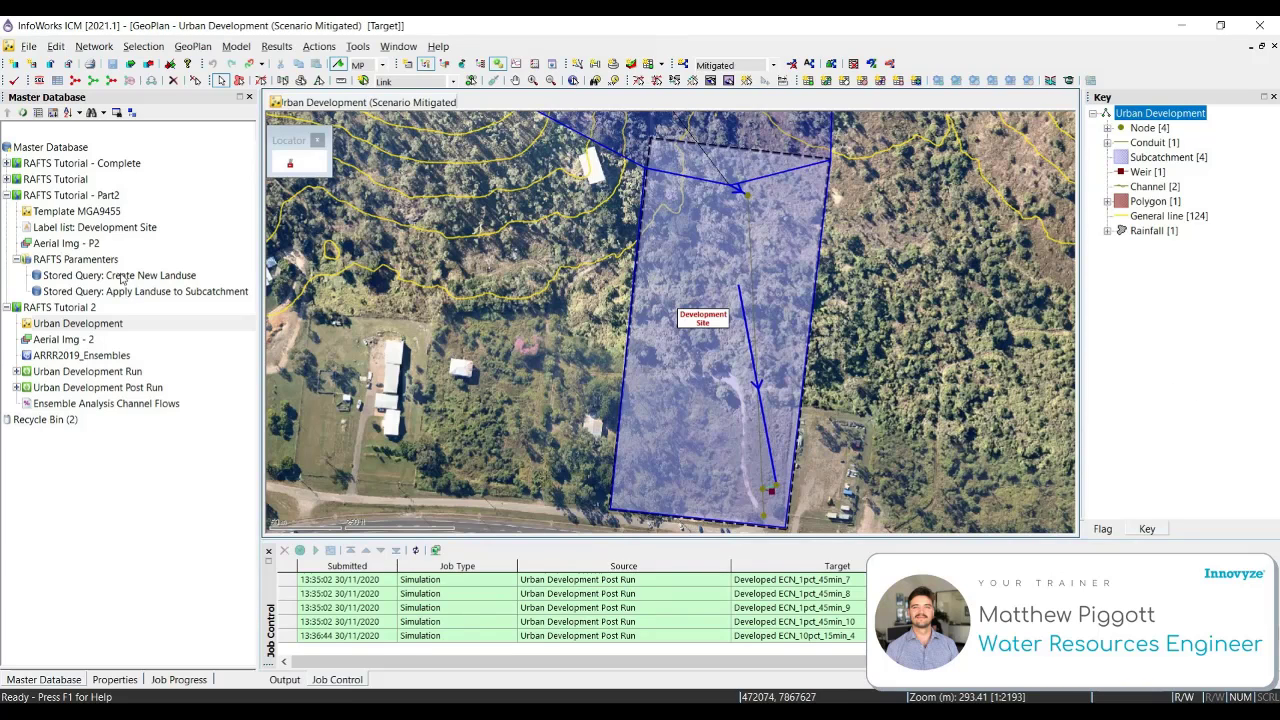
# Step: Create a new blank InfoWorks Risk analysis run in the RAFTS Tutorial 2 group
pyautogui.click(80, 310)
pyautogui.rightClick(80, 310)
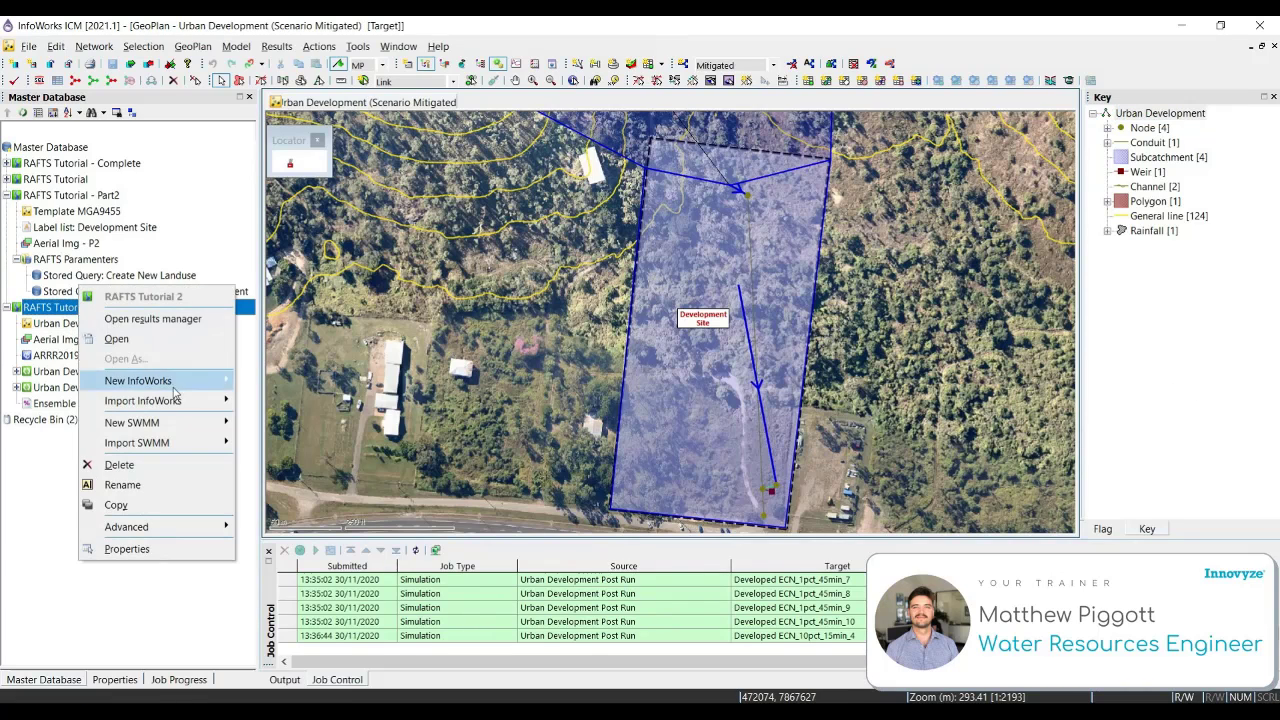
pyautogui.moveTo(170, 380)
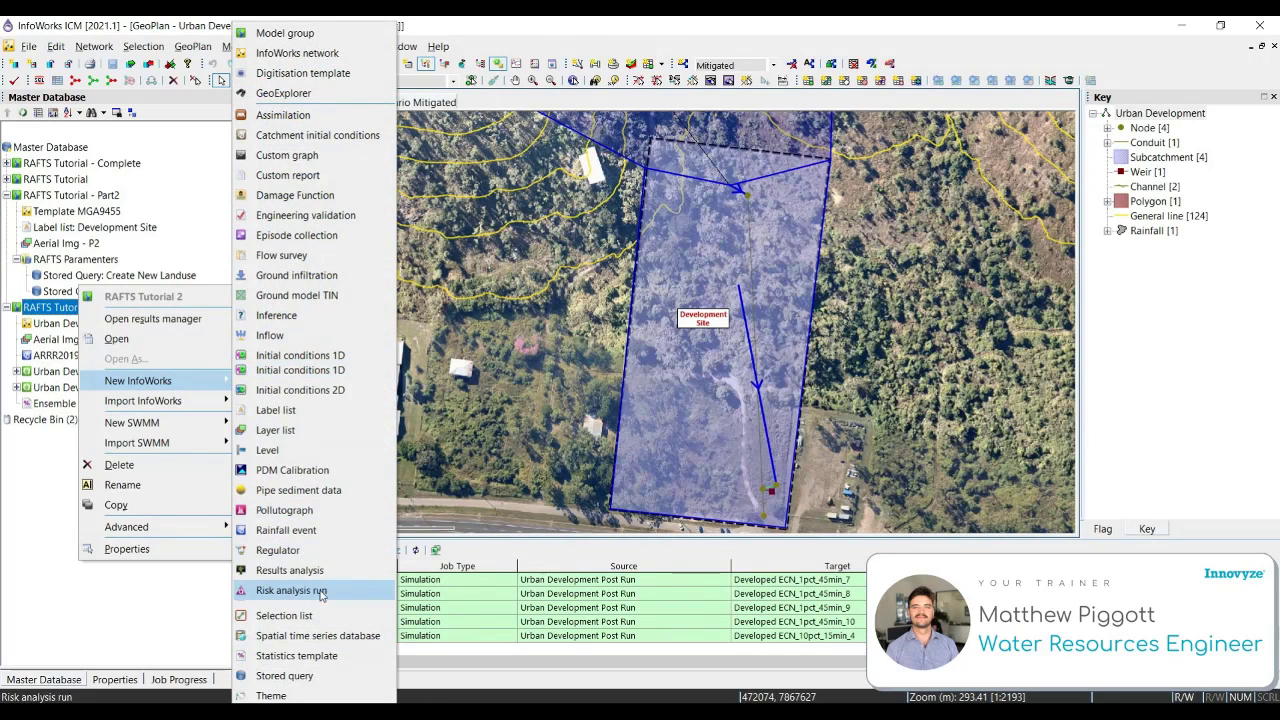
pyautogui.click(285, 609)
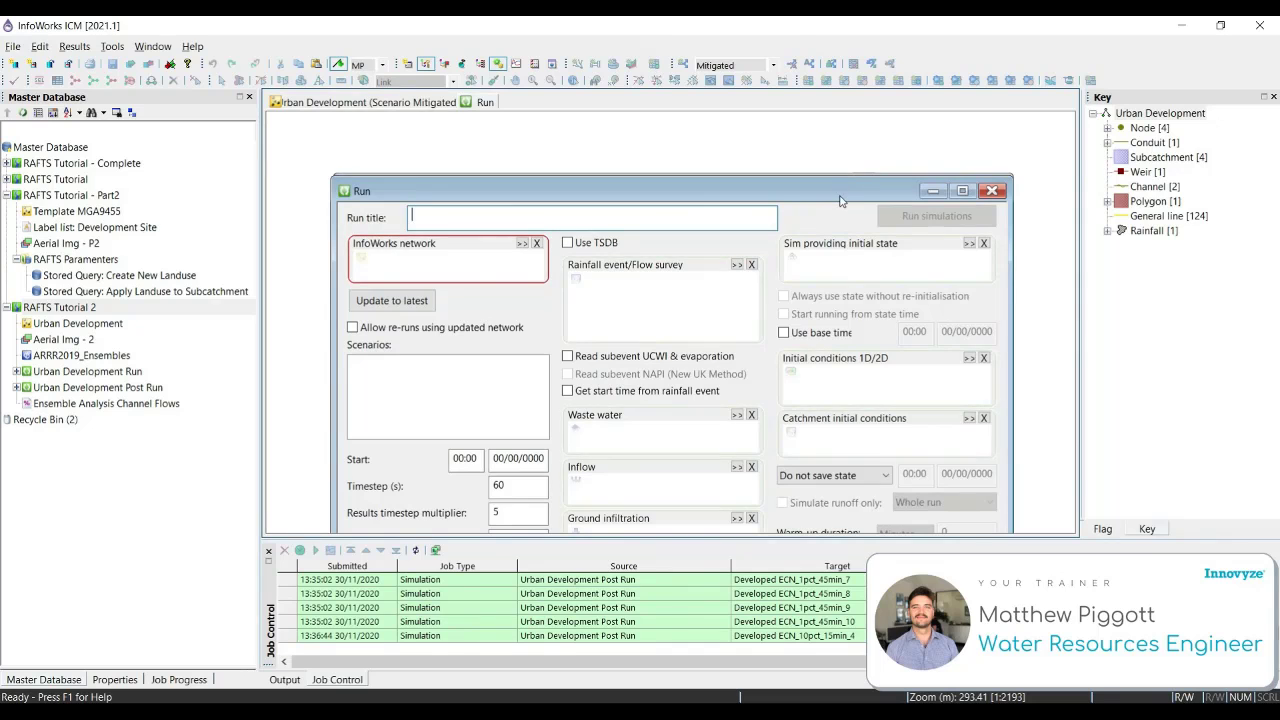
pyautogui.moveTo(840, 201); pyautogui.dragTo(812, 155)
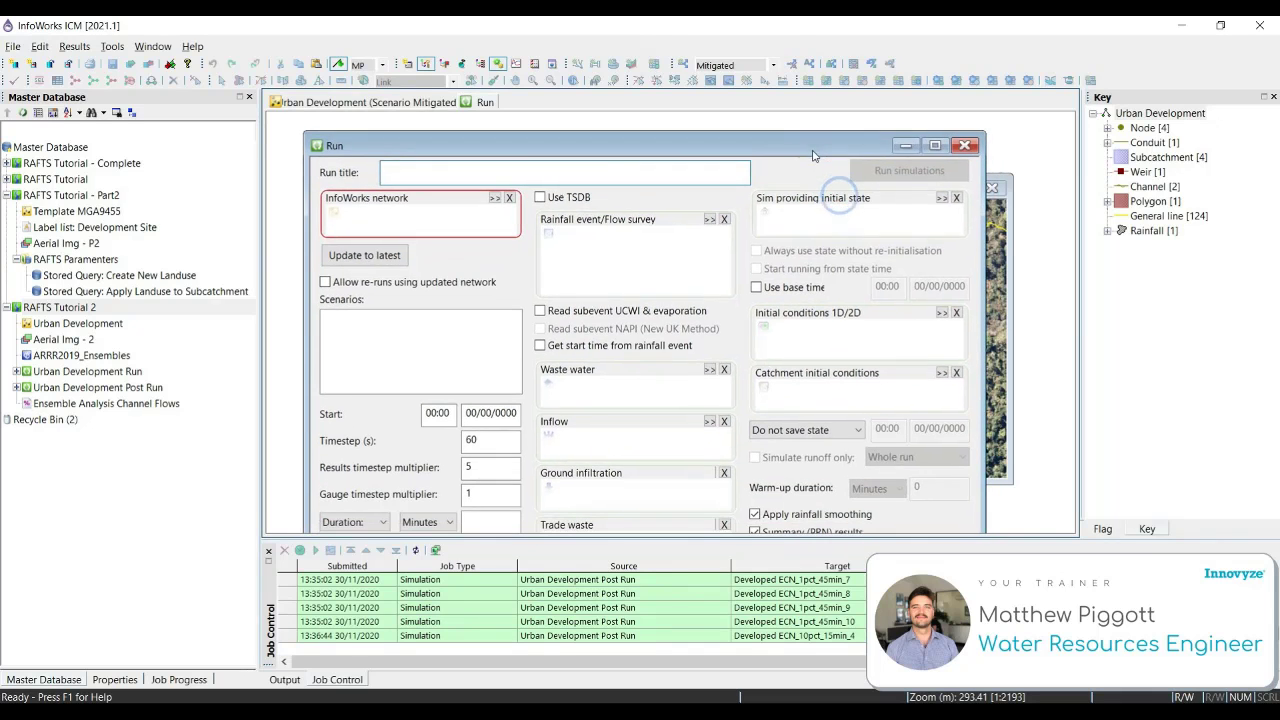
# Step: Discard the blank run and retitle Urban Development Post Run as 'Urban Development Mitigated Run'
pyautogui.click(966, 145)
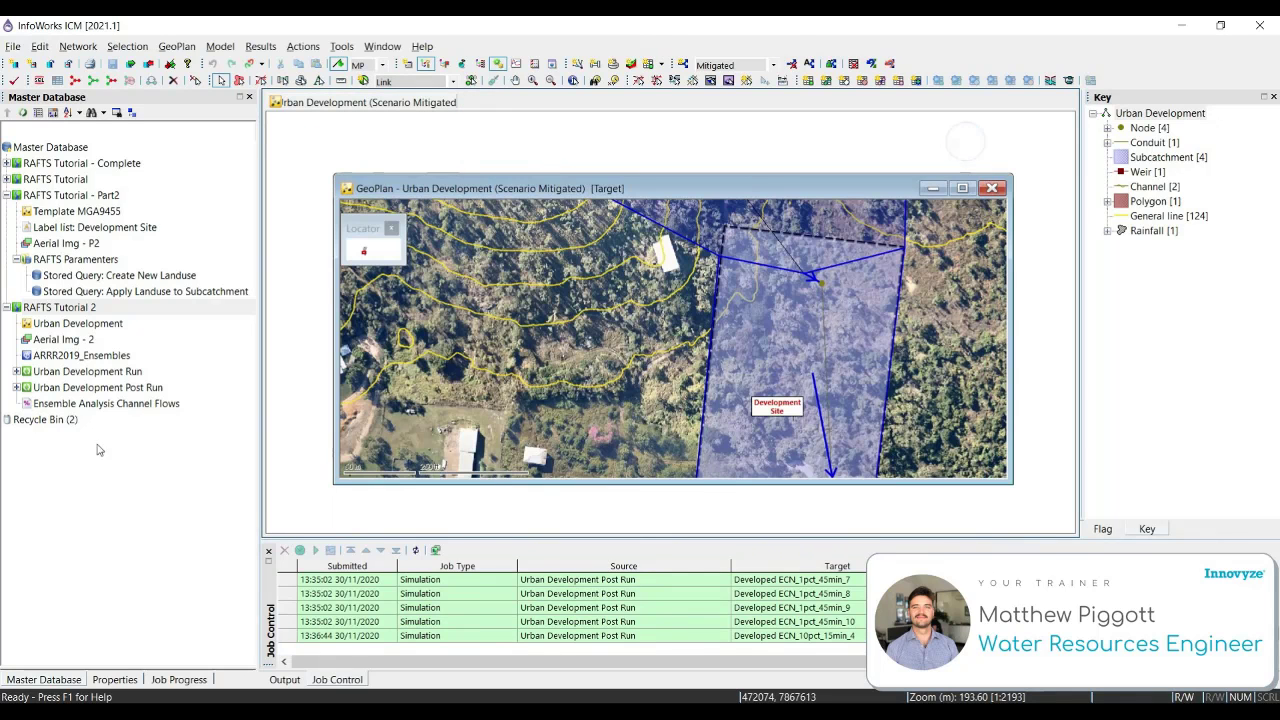
pyautogui.click(128, 388)
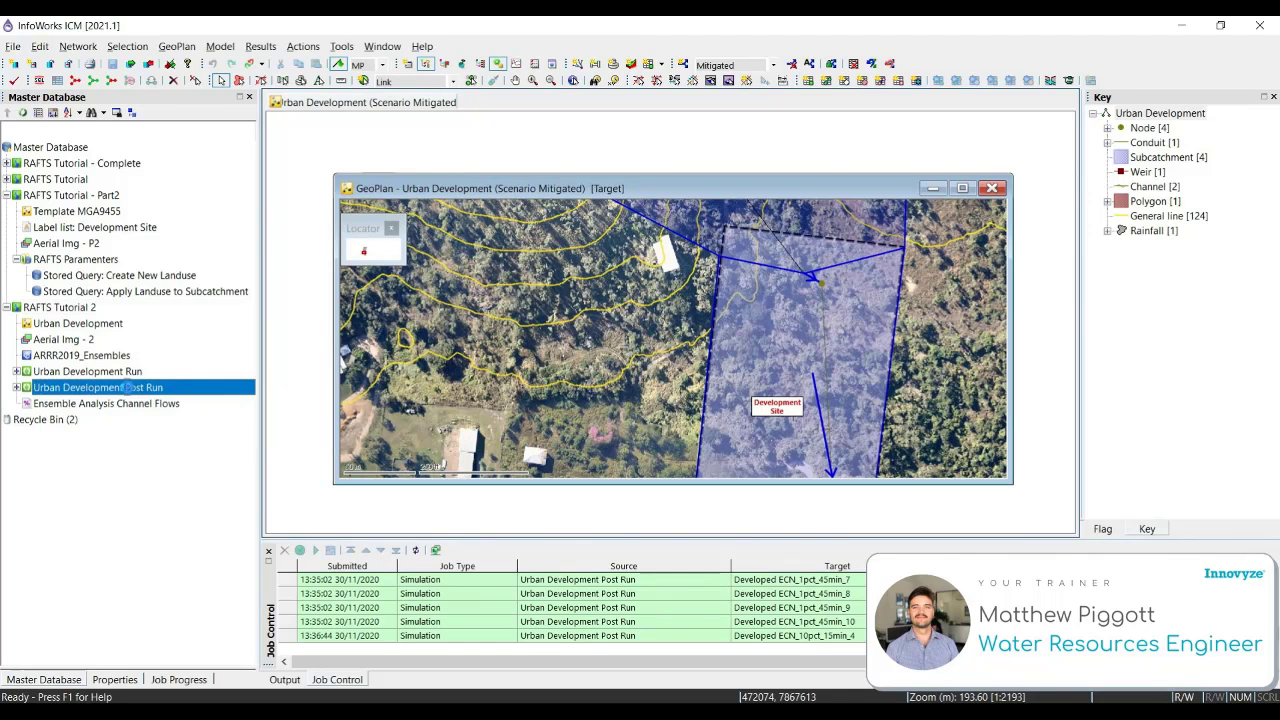
pyautogui.doubleClick(128, 388)
pyautogui.moveTo(797, 212); pyautogui.dragTo(793, 166)
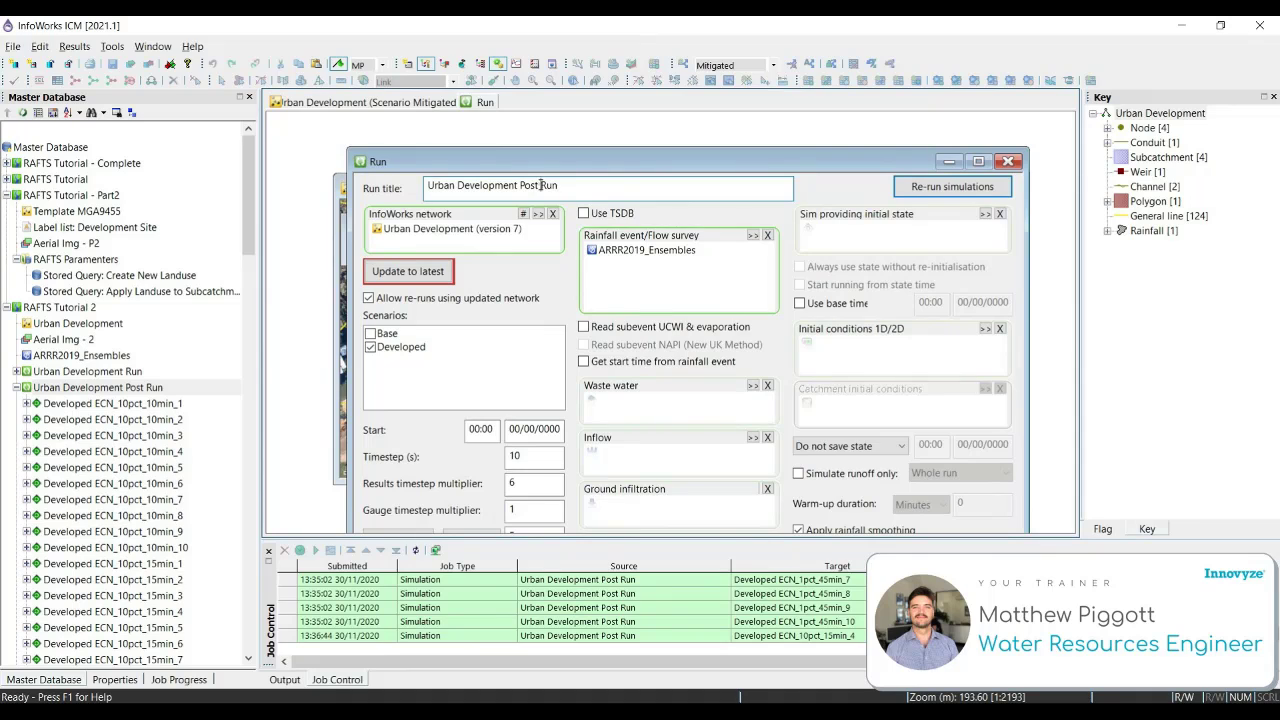
pyautogui.click(540, 185)
pyautogui.write('\\\\\\')
pyautogui.press('BackSpace')
pyautogui.press('BackSpace')
pyautogui.press('BackSpace')
pyautogui.press('BackSpace')
pyautogui.press('BackSpace')
pyautogui.press('BackSpace')
pyautogui.press('BackSpace')
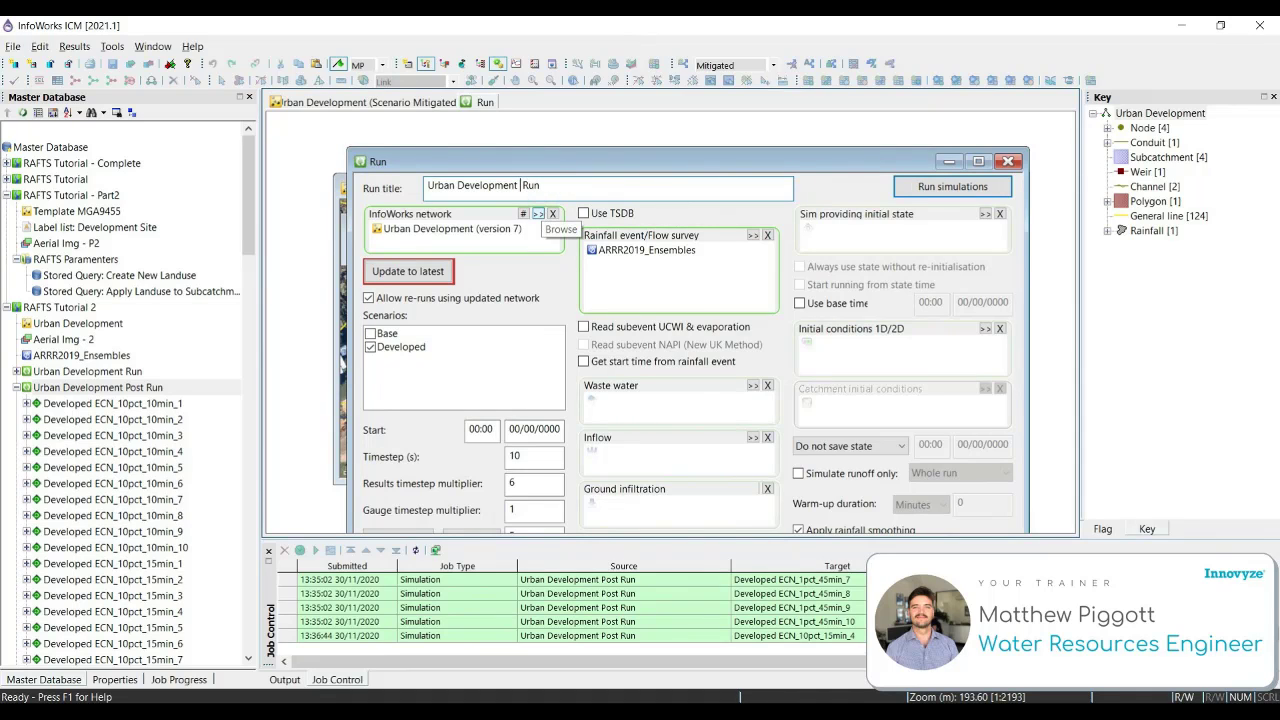
pyautogui.write('Mitigated')
# Step: Update to the latest network version, include only the Mitigated scenario, and run the simulations locally
pyautogui.click(437, 276)
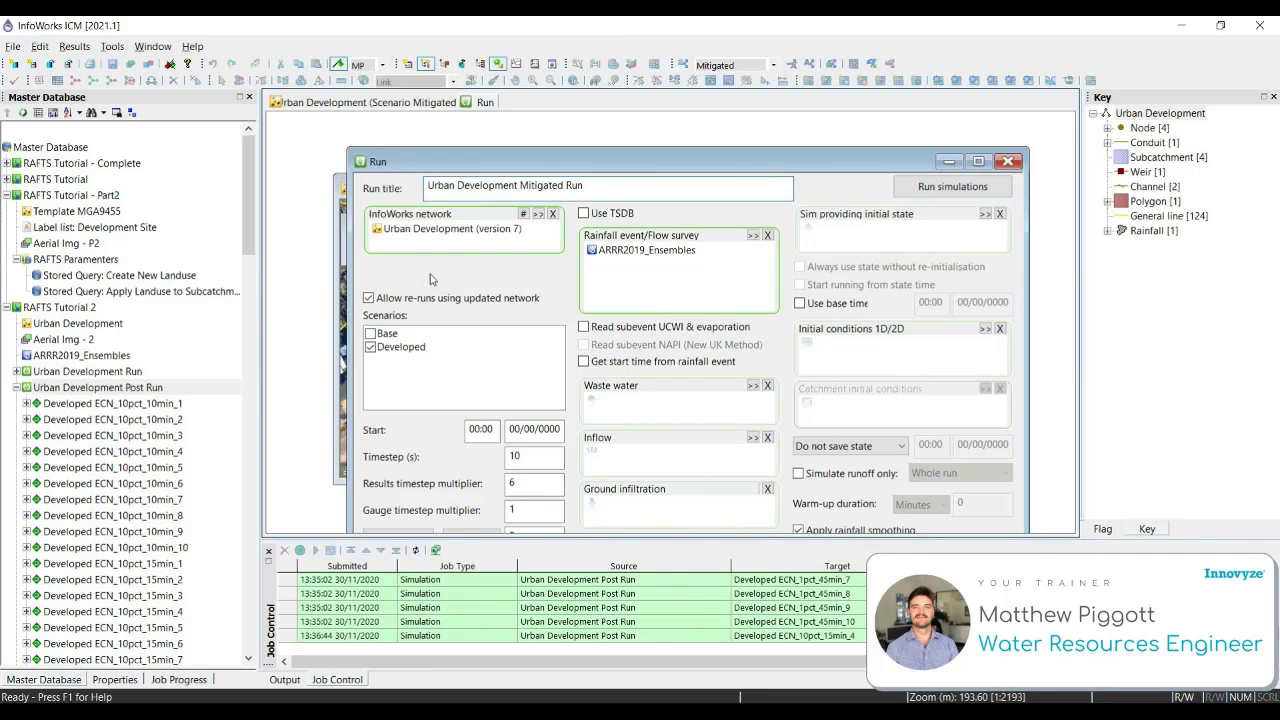
pyautogui.click(370, 360)
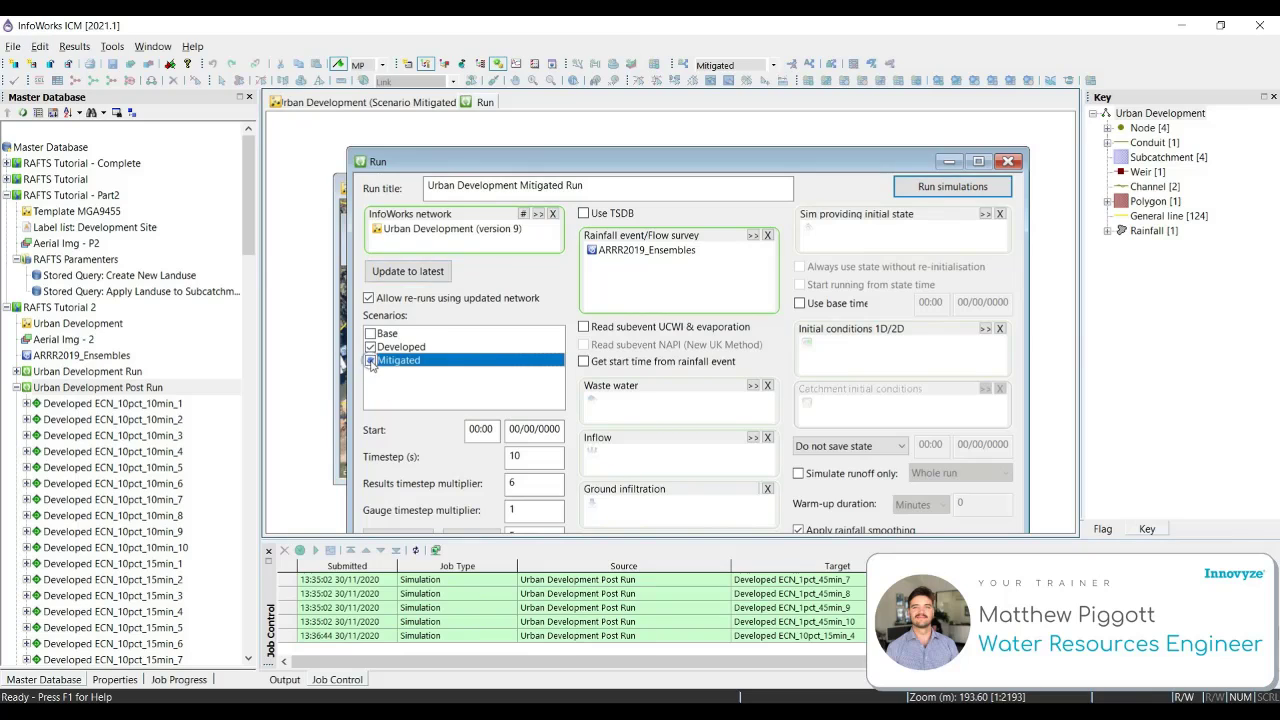
pyautogui.click(370, 347)
pyautogui.click(370, 347)
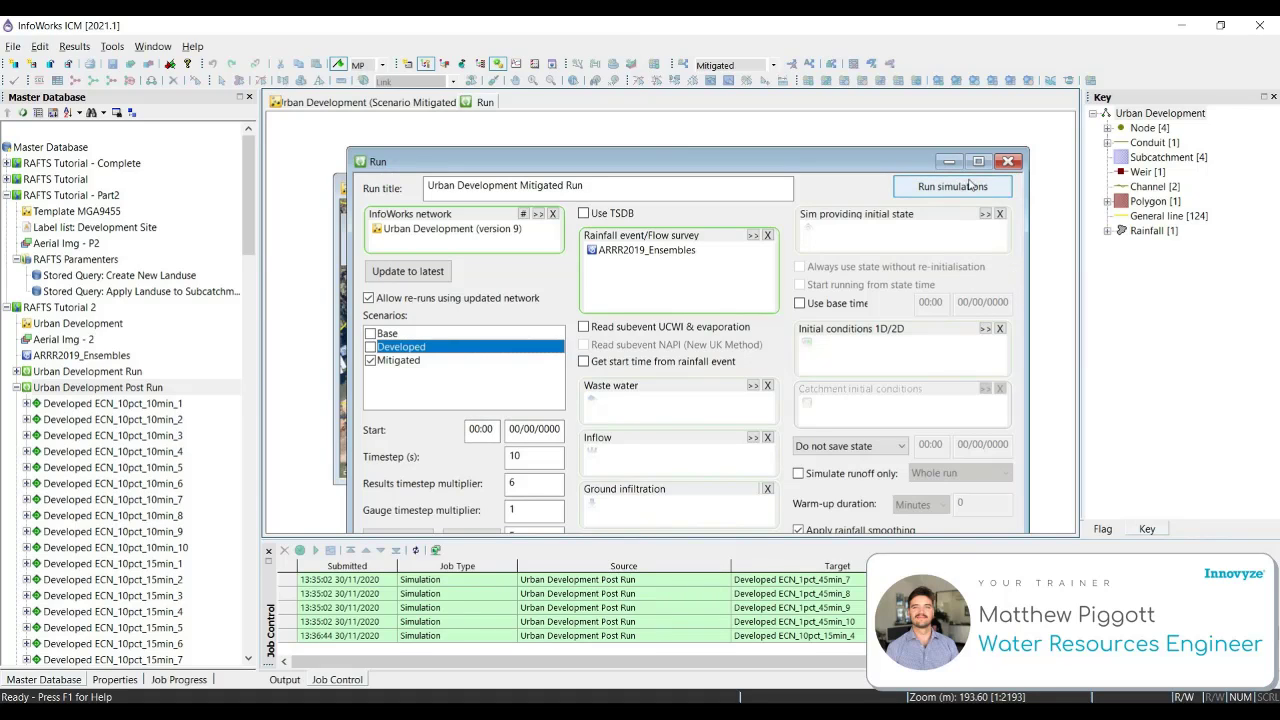
pyautogui.click(991, 186)
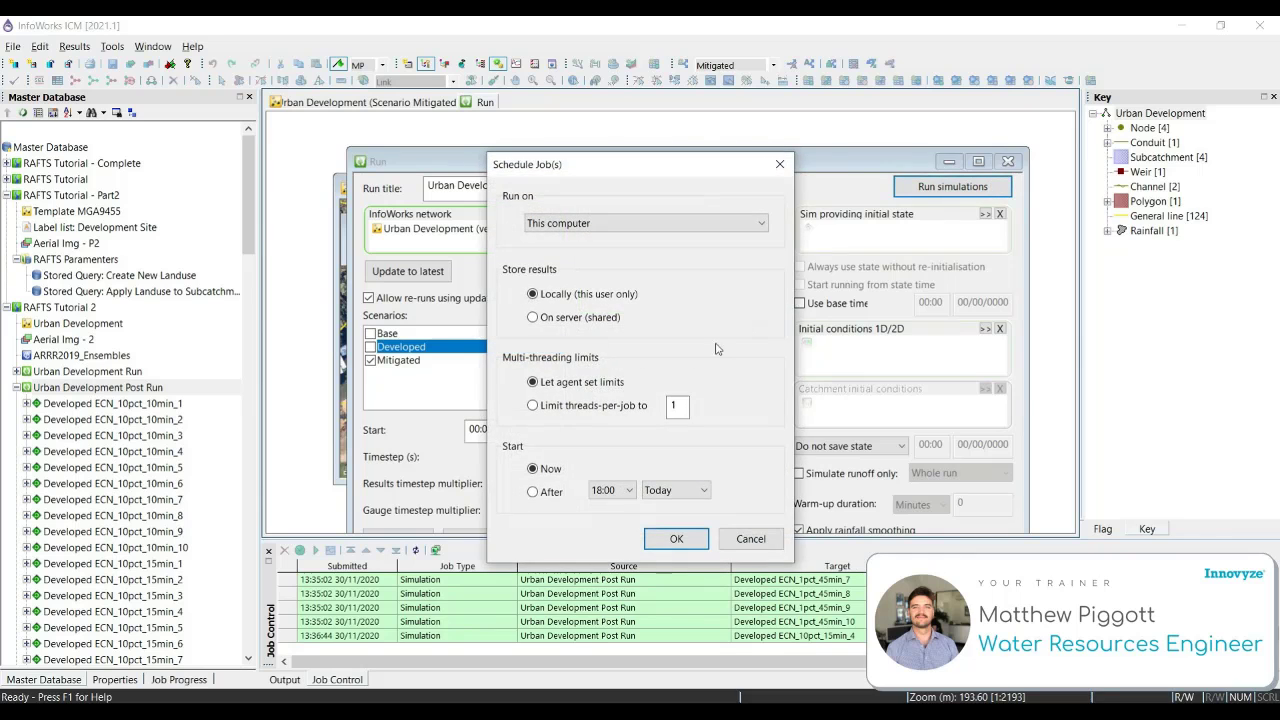
pyautogui.click(706, 539)
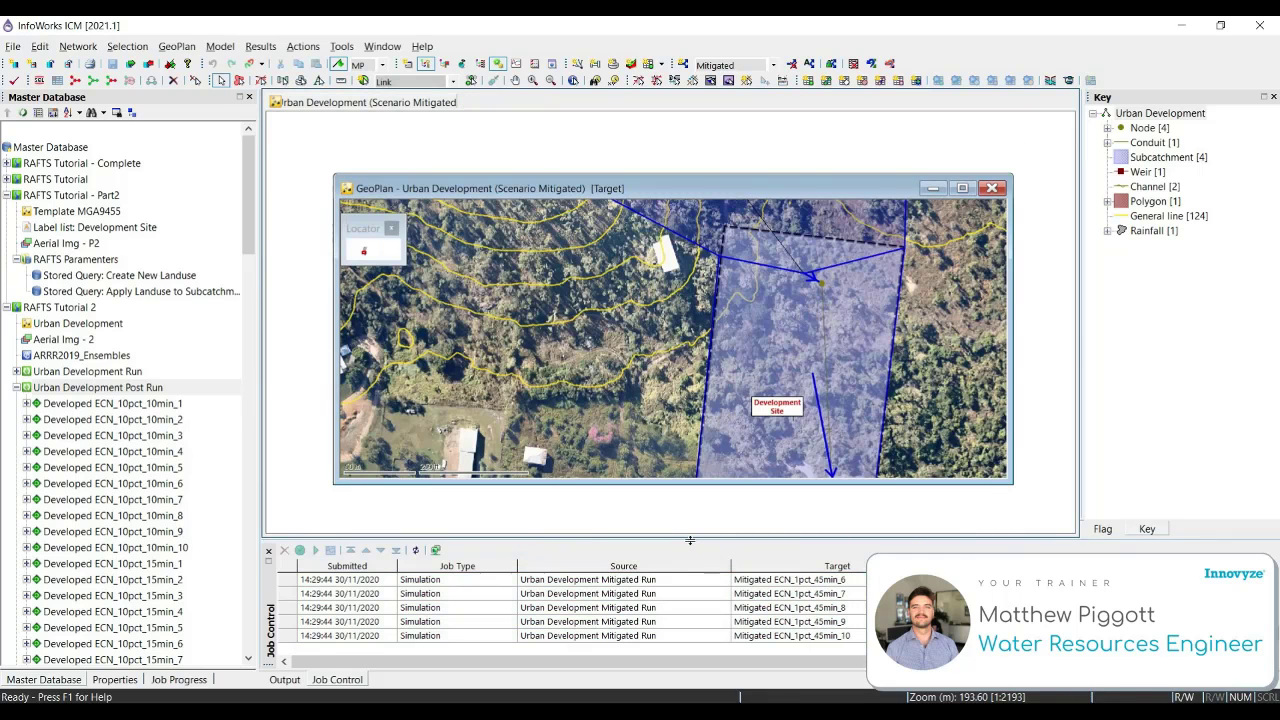
# Step: Collapse Urban Development Post Run and expand Urban Development Mitigated Run to list its Mitigated ECN runs
pyautogui.click(16, 389)
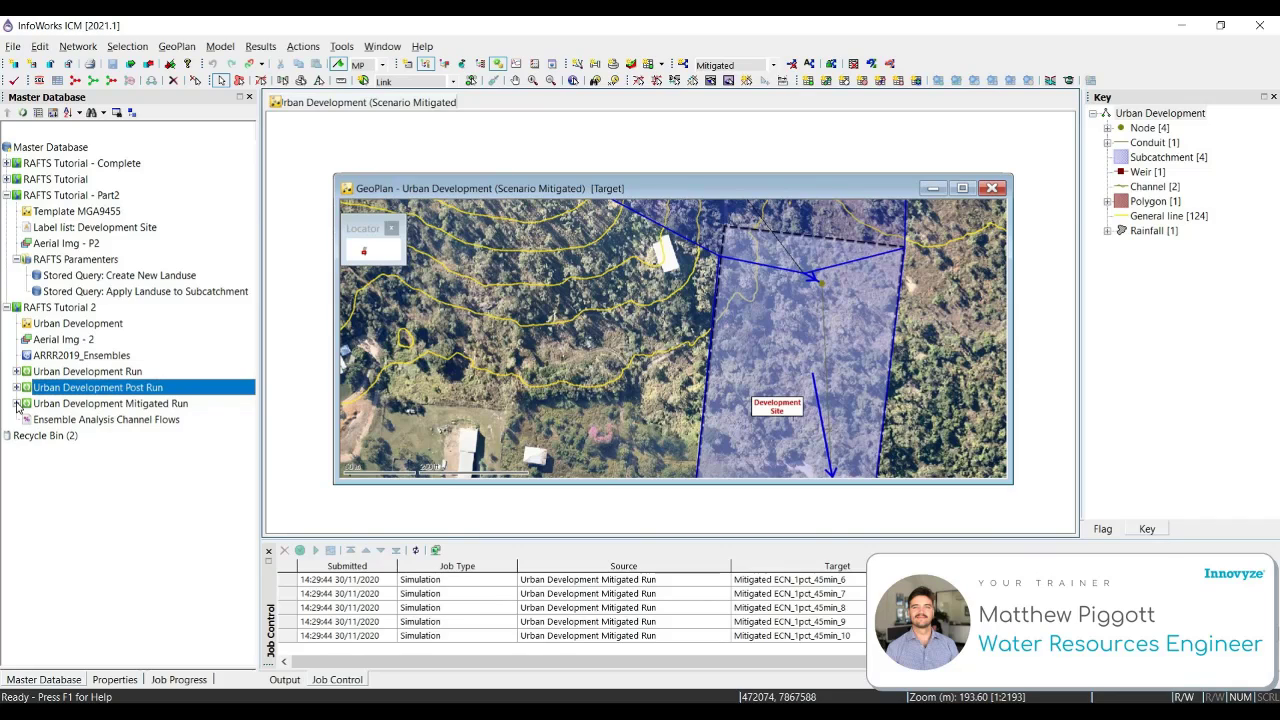
pyautogui.click(16, 403)
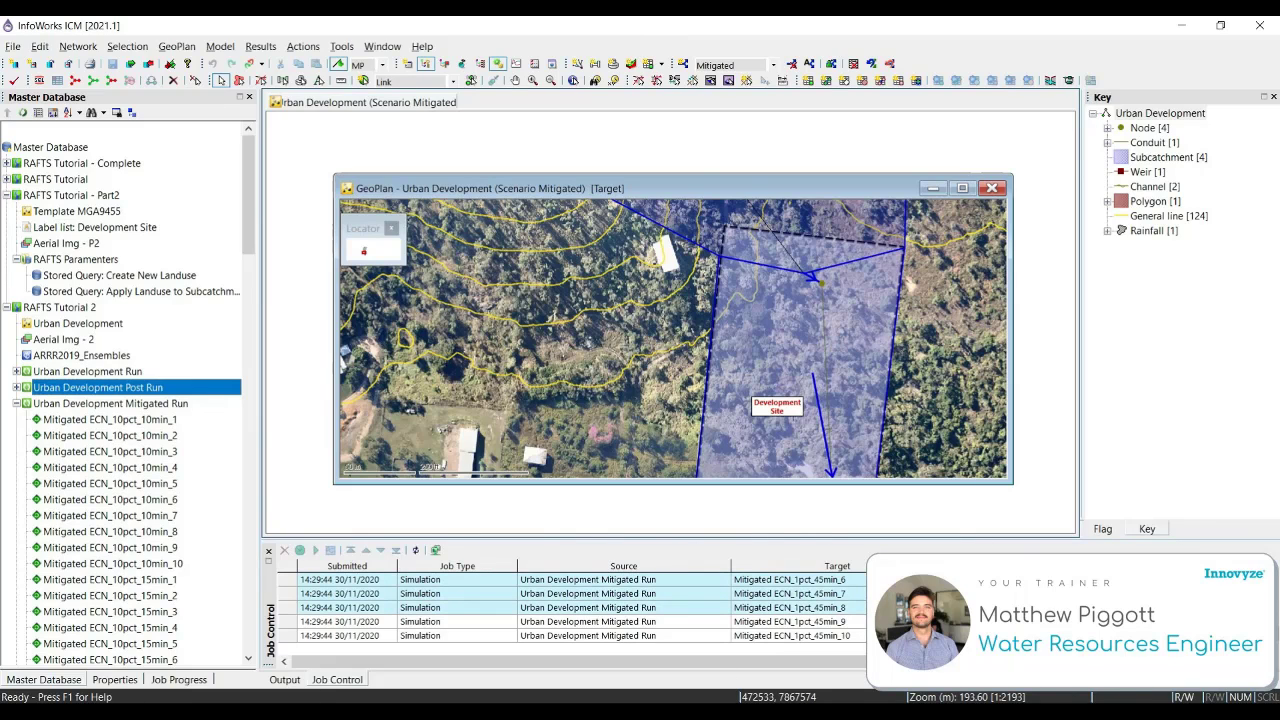
# Step: Scroll through the Mitigated Run results until all jobs finish, then collapse the Mitigated Run node
pyautogui.scroll(-10, 90, 438)
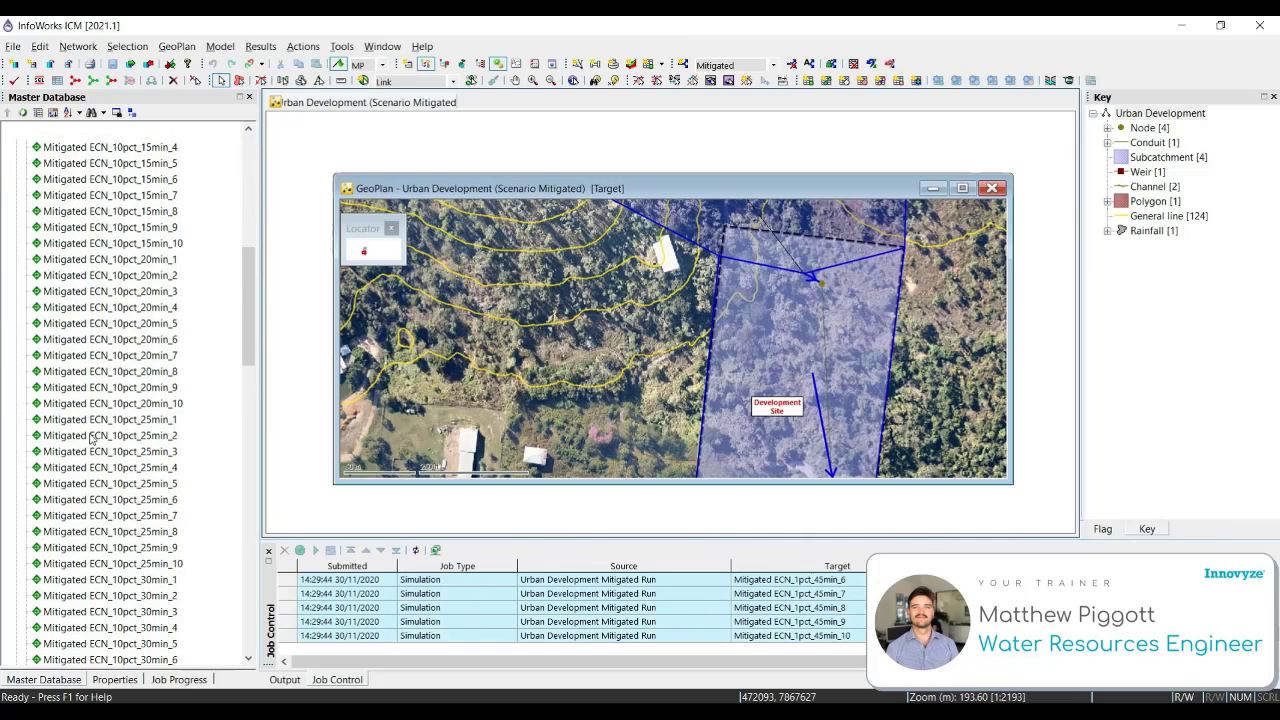
pyautogui.scroll(-15, 90, 438)
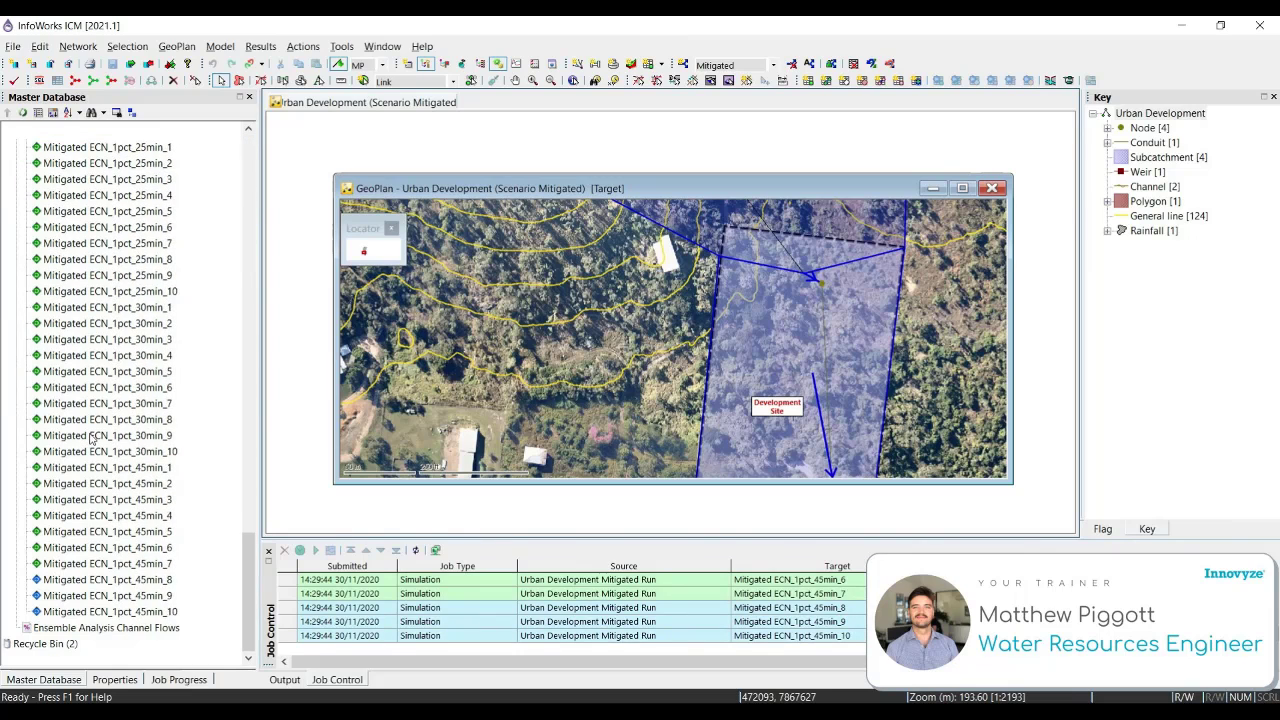
pyautogui.scroll(11, 128, 614)
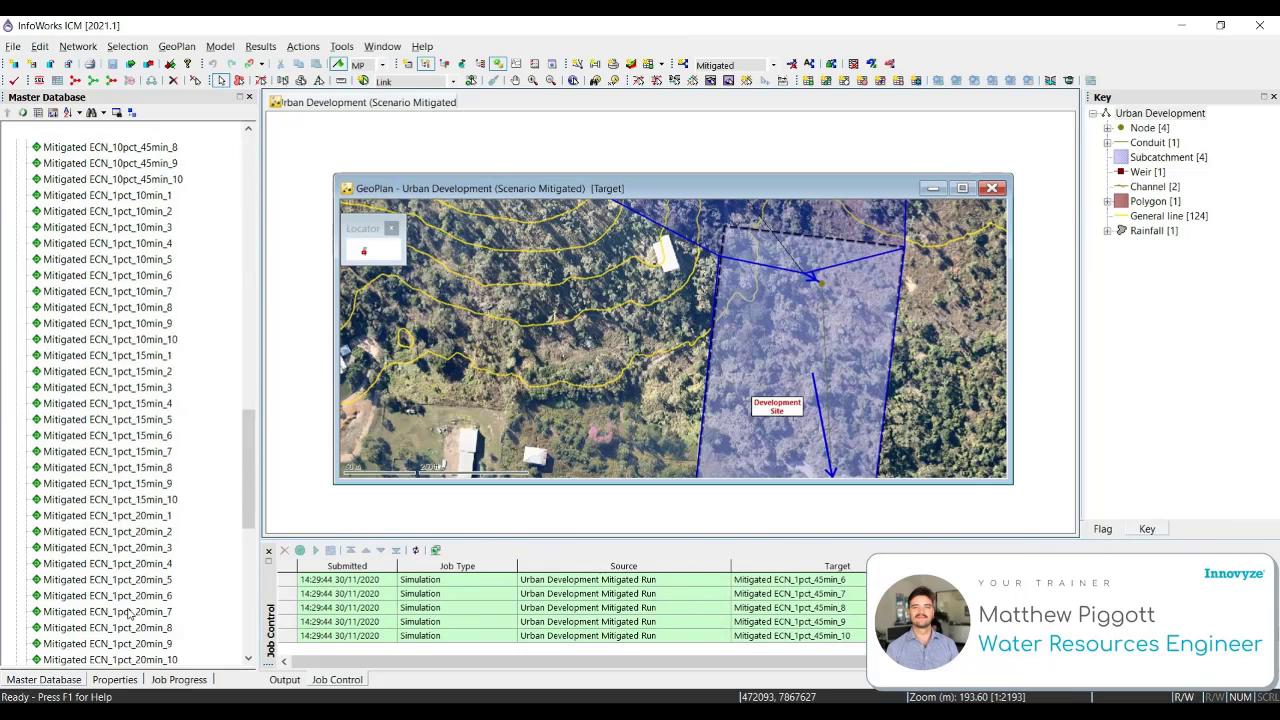
pyautogui.scroll(18, 128, 614)
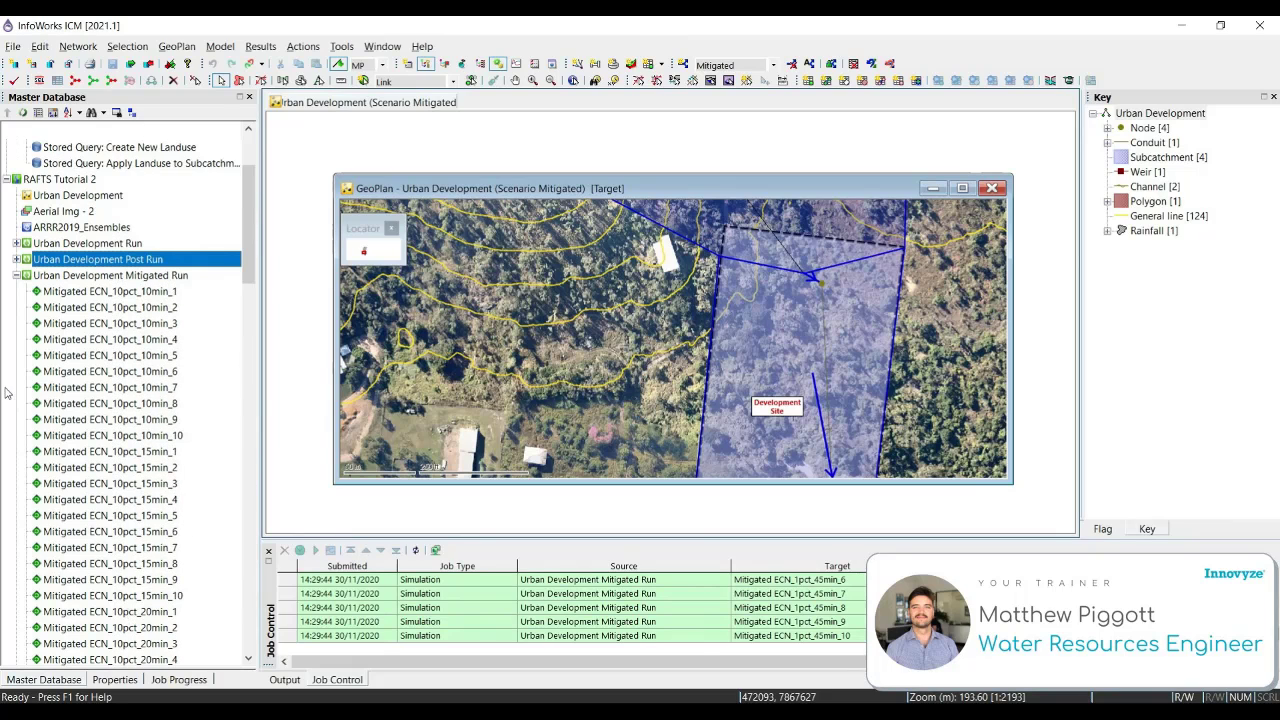
pyautogui.click(15, 276)
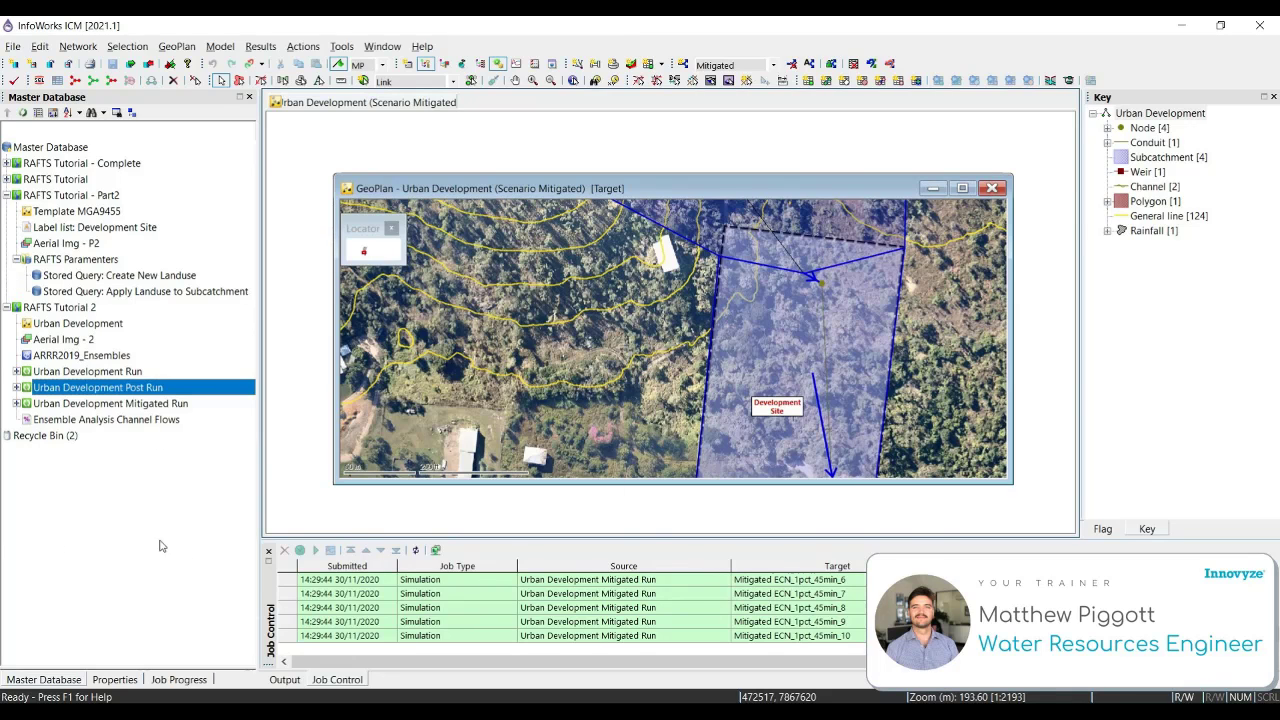
# Step: Maximise the GeoPlan, pan to the Development Site, and select and zoom in on its outlet link
pyautogui.doubleClick(709, 189)
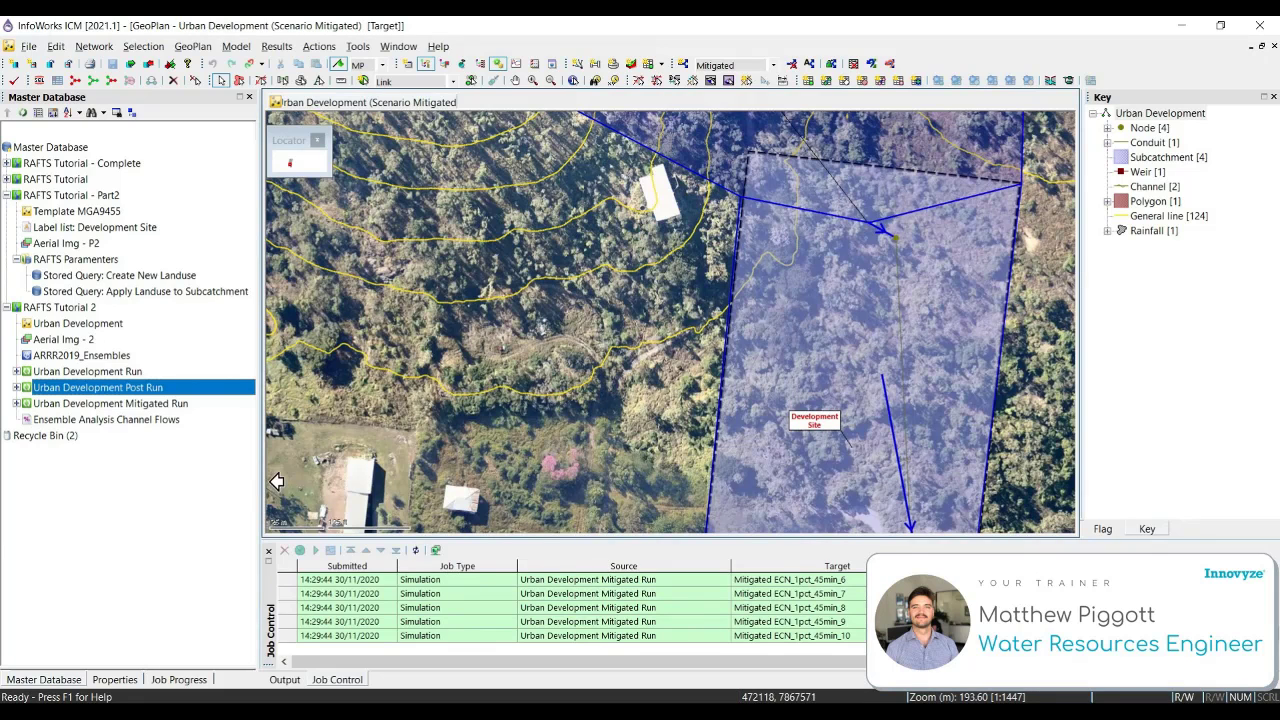
pyautogui.moveTo(962, 358); pyautogui.dragTo(807, 272)
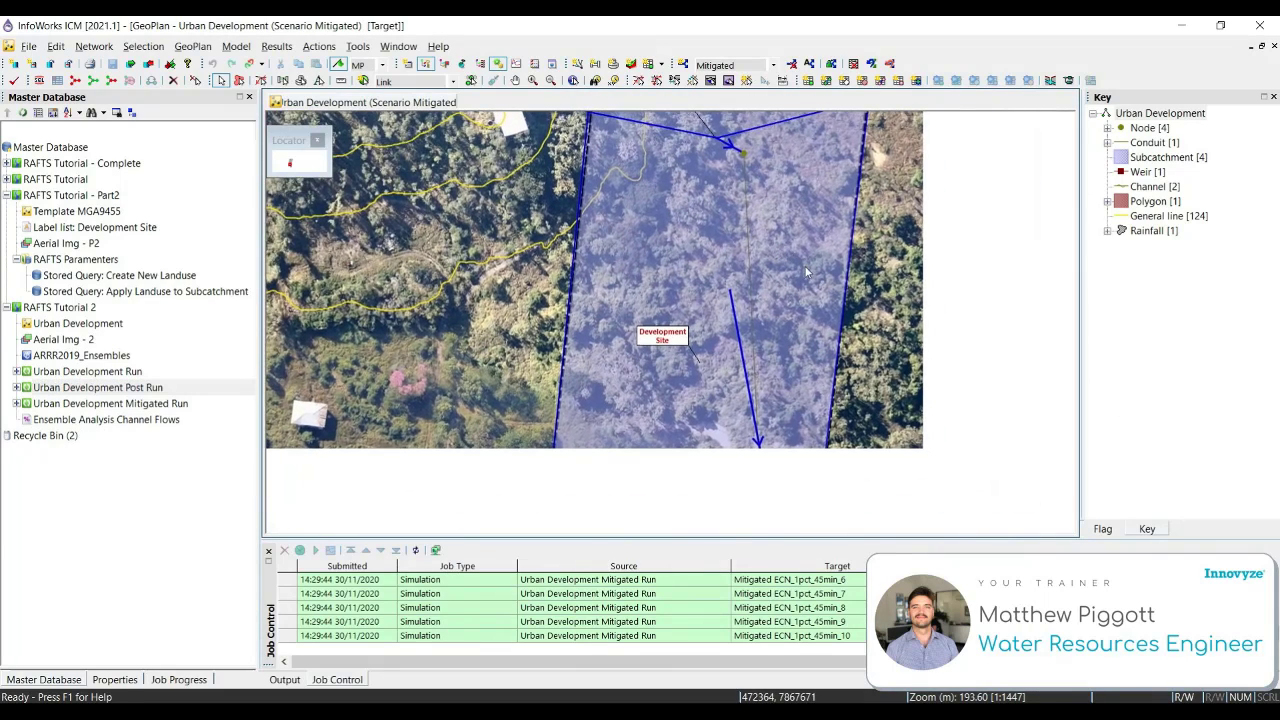
pyautogui.scroll(-2, 741, 423)
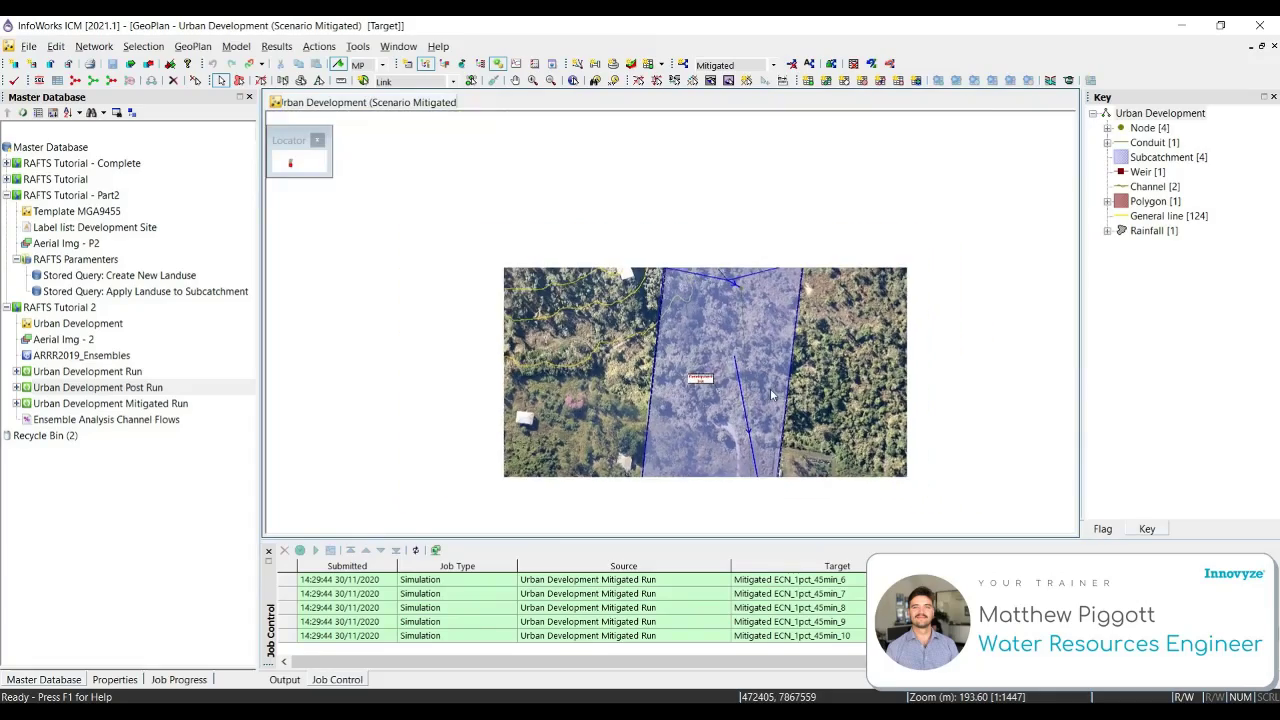
pyautogui.scroll(2, 771, 396)
pyautogui.moveTo(771, 396); pyautogui.dragTo(719, 301)
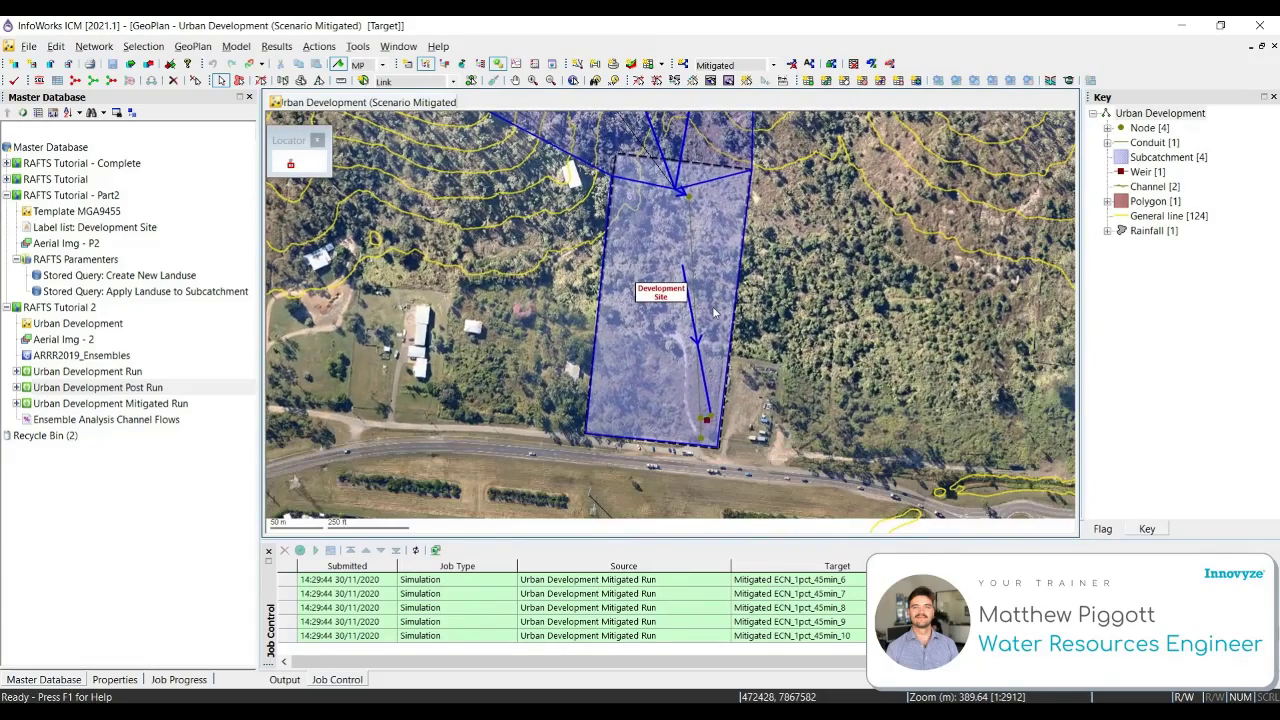
pyautogui.click(703, 436)
pyautogui.scroll(4, 704, 440)
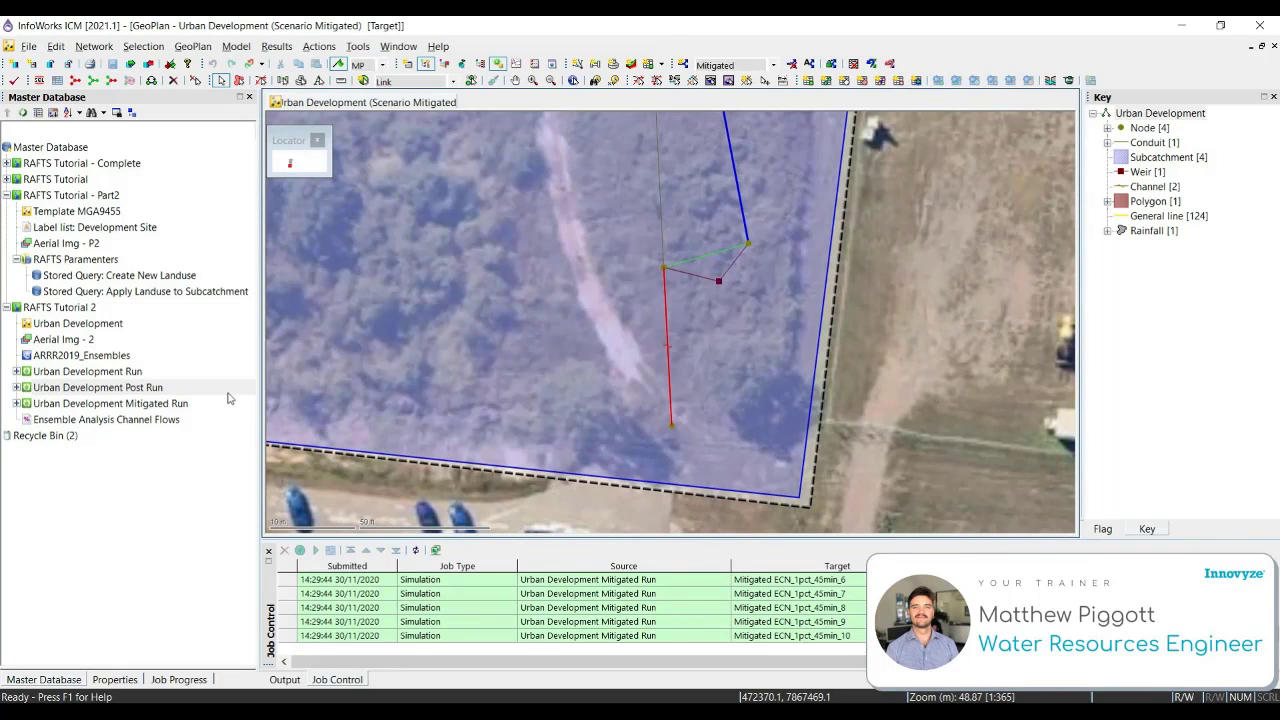
# Step: Add a new Statistics template to RAFTS Tutorial 2 named 'Ensemble Analysis Channel Flows - Basin'
pyautogui.rightClick(52, 309)
pyautogui.moveTo(115, 387)
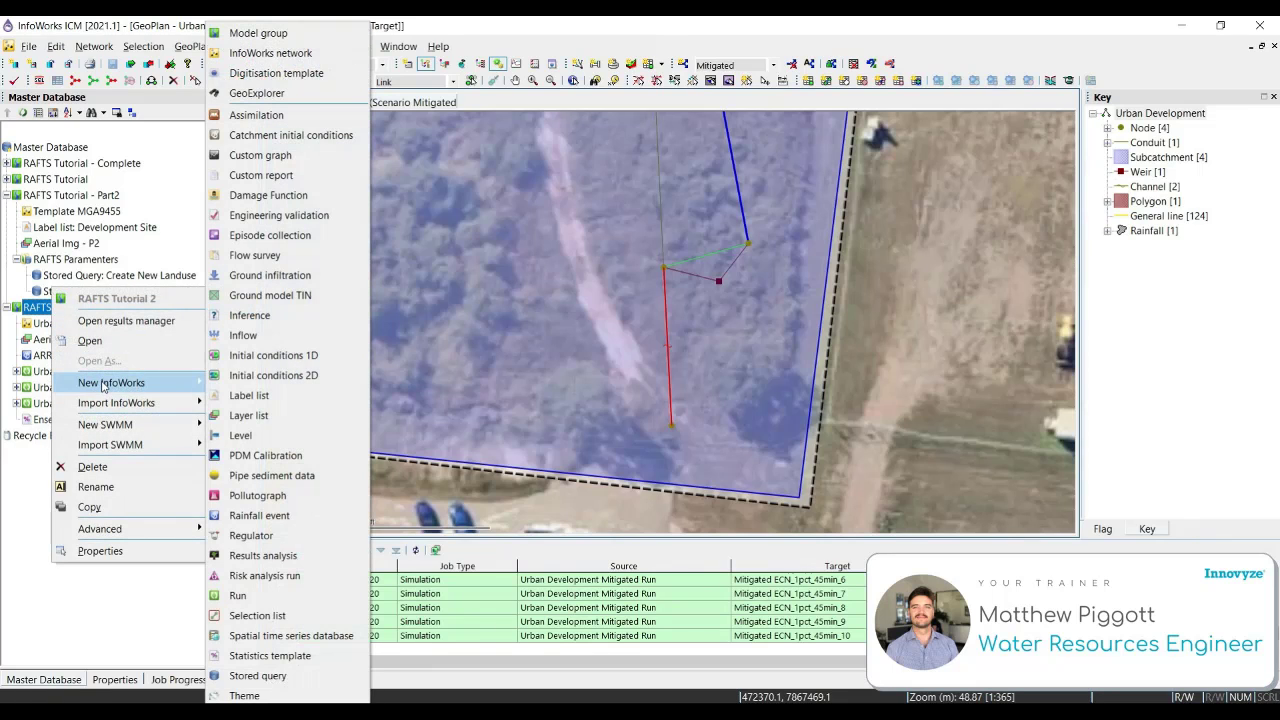
pyautogui.click(296, 672)
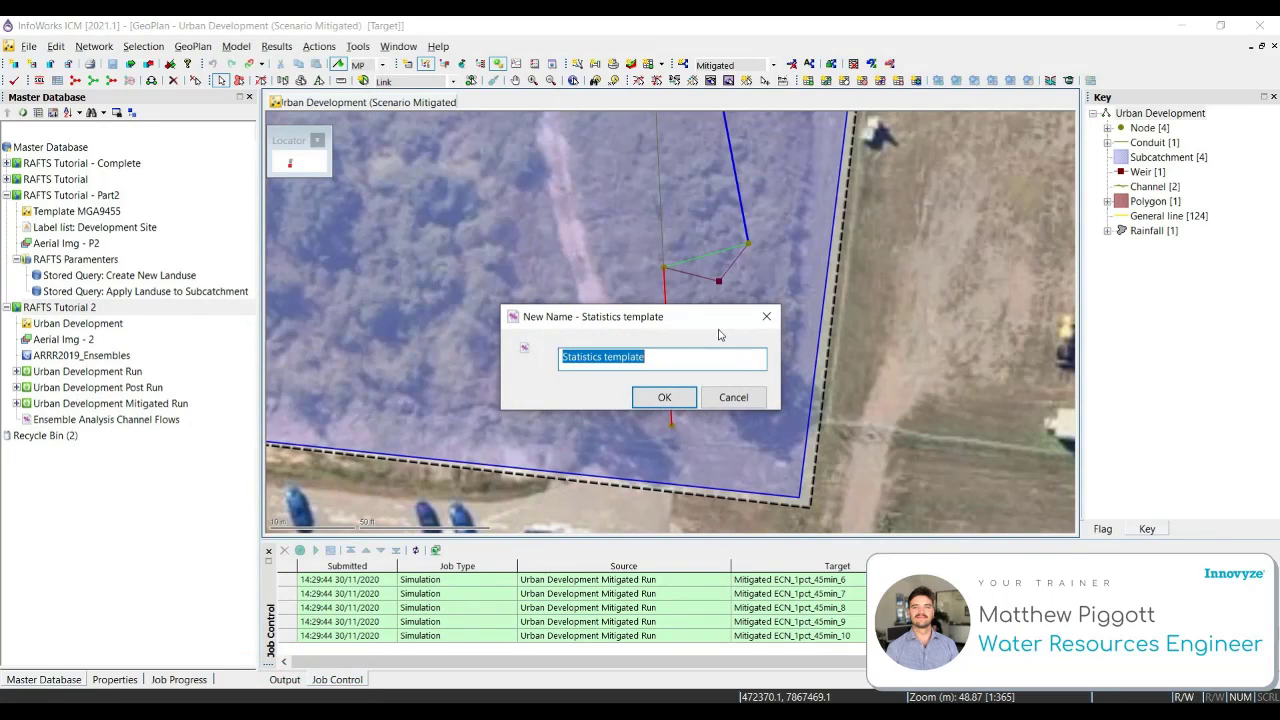
pyautogui.write('Ensemble Analysis')
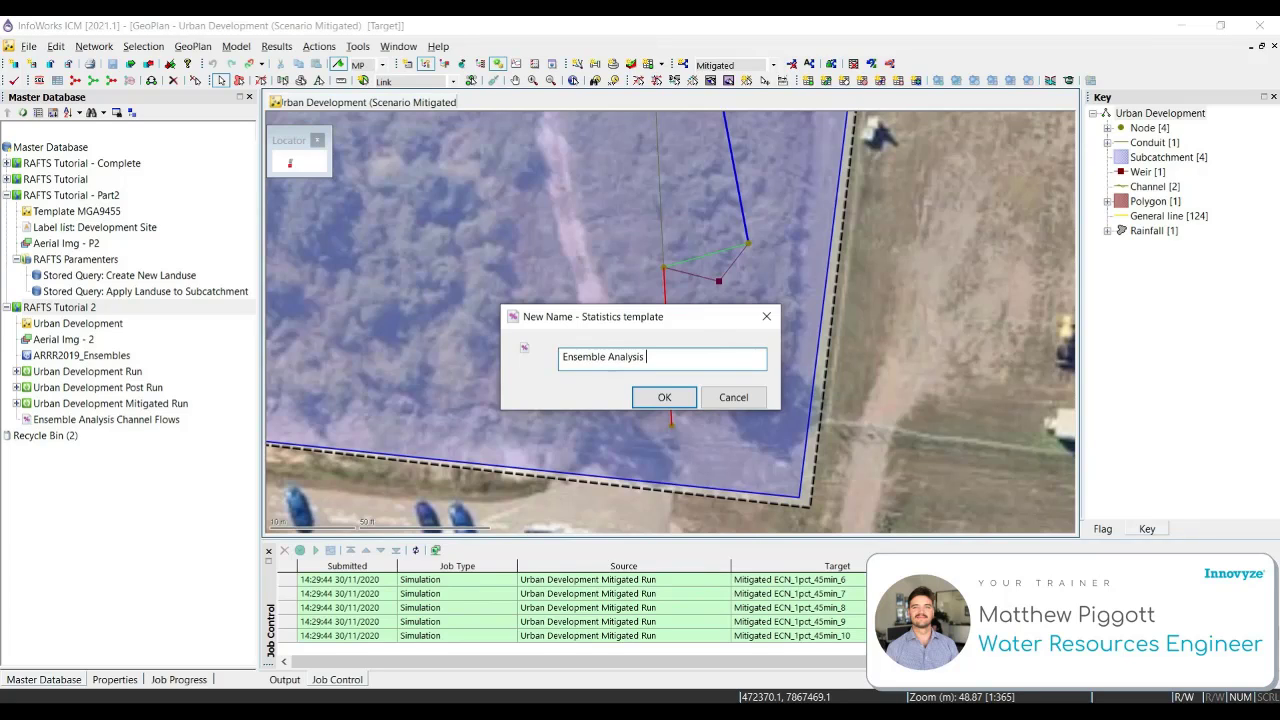
pyautogui.write(' Channel Flows - Basin')
pyautogui.click(664, 398)
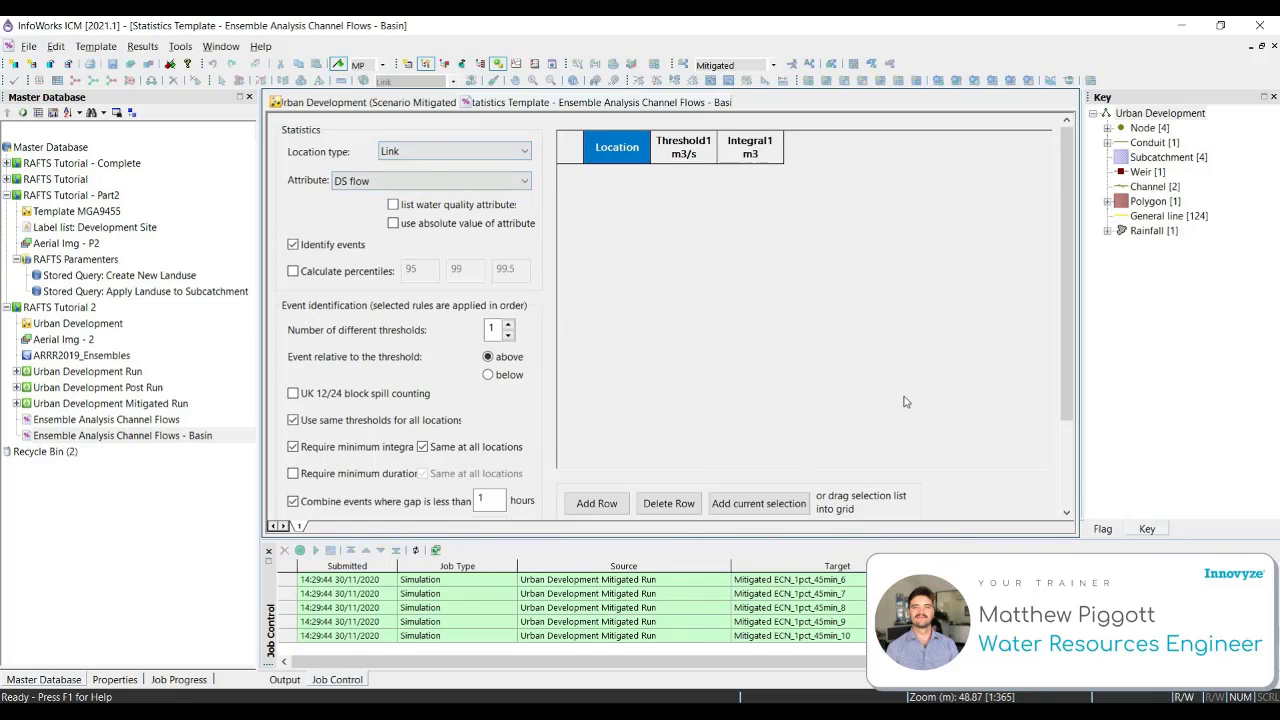
# Step: Add selected link Break.1 as the template's location, save the template and close its tab
pyautogui.scroll(-3, 905, 401)
pyautogui.click(740, 420)
pyautogui.scroll(3, 868, 365)
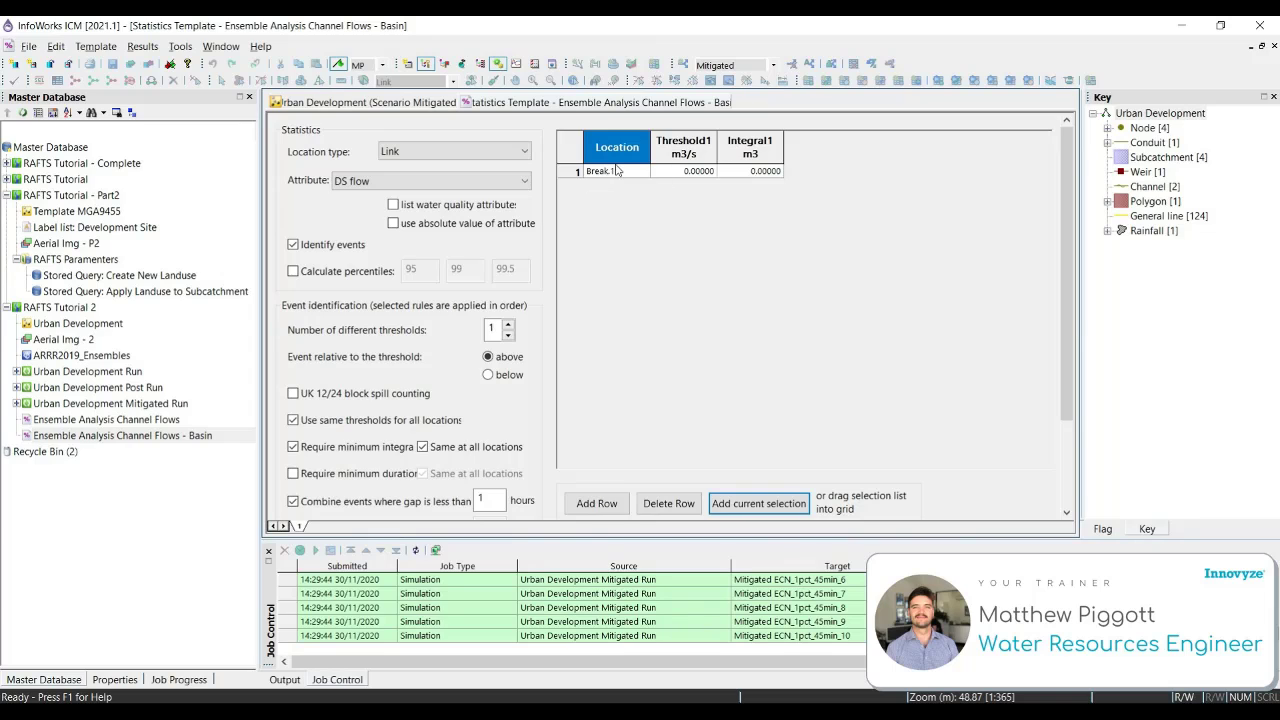
pyautogui.scroll(-3, 650, 176)
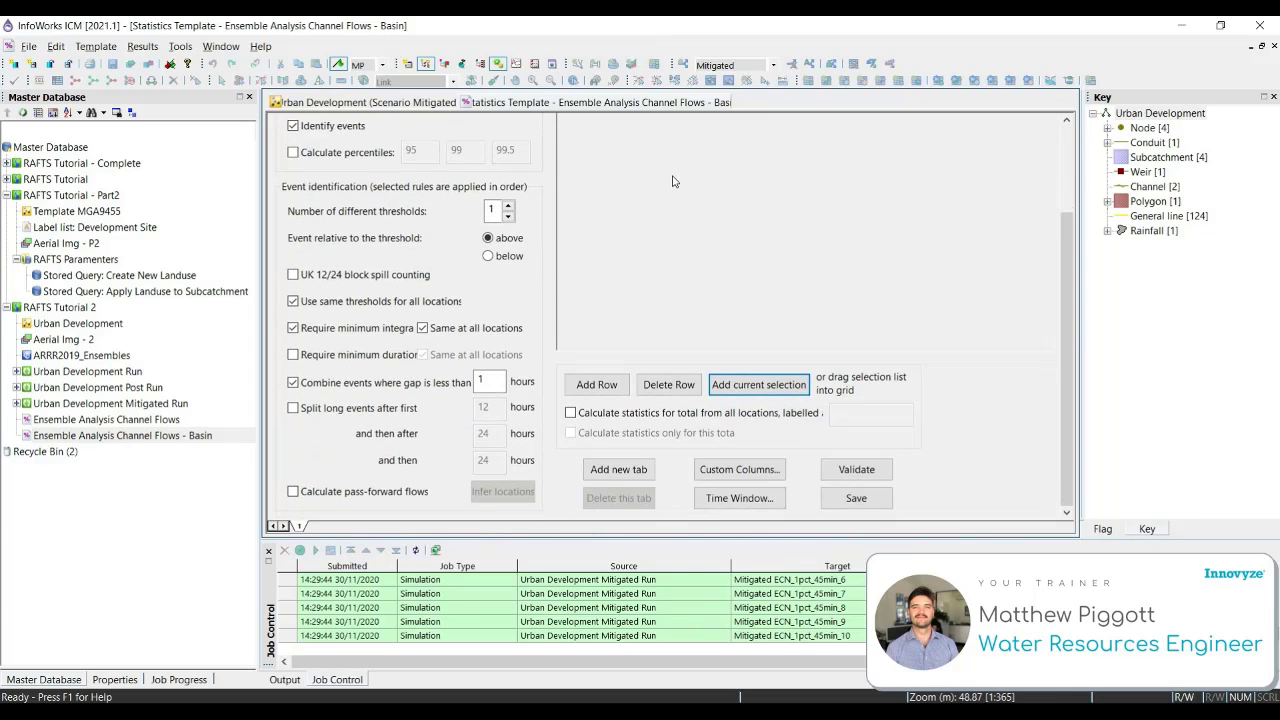
pyautogui.click(864, 503)
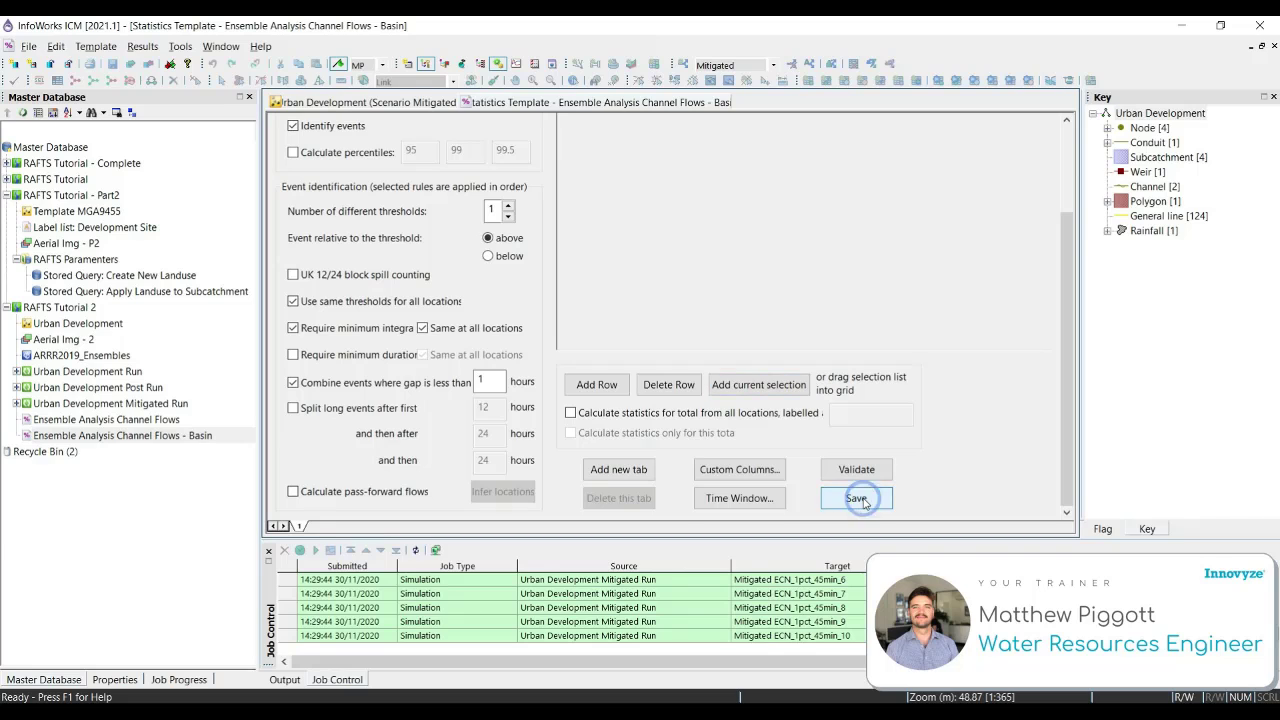
pyautogui.rightClick(655, 105)
pyautogui.click(718, 121)
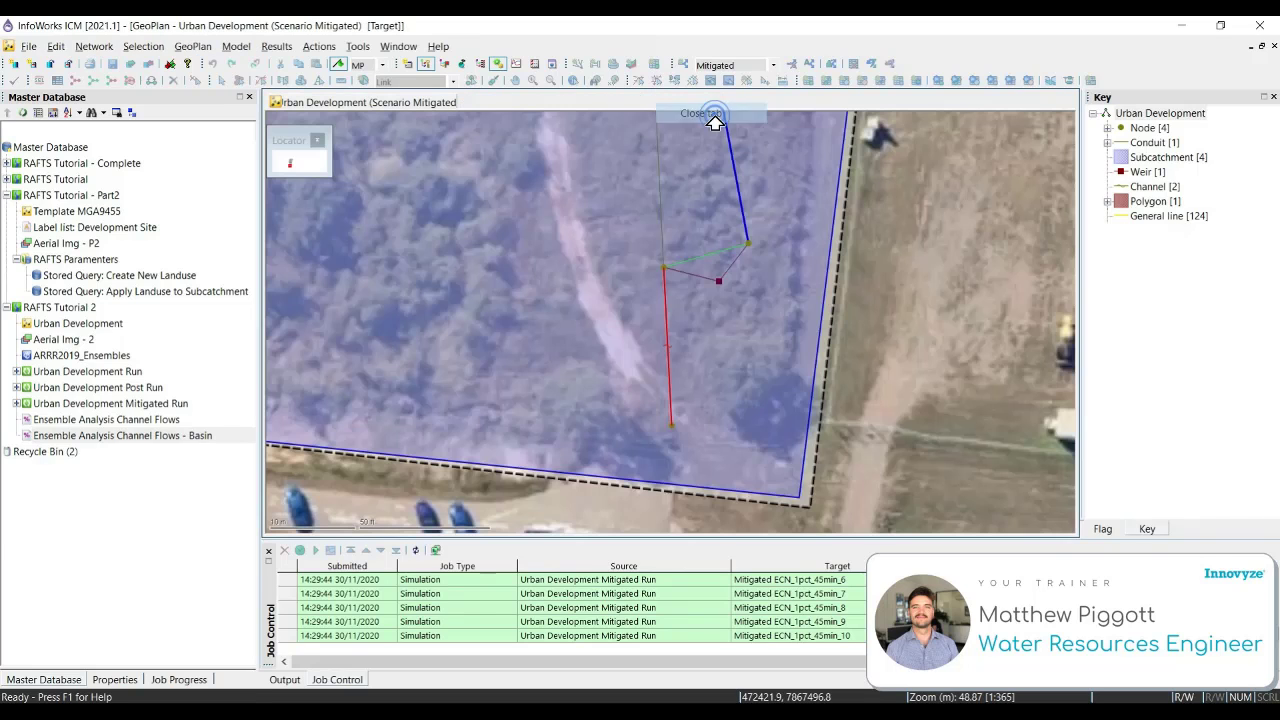
# Step: Produce a statistical report of the Urban Development Mitigated Run with the Ensemble Analysis Channel Flows - Basin template, calculating missing statistics
pyautogui.click(277, 48)
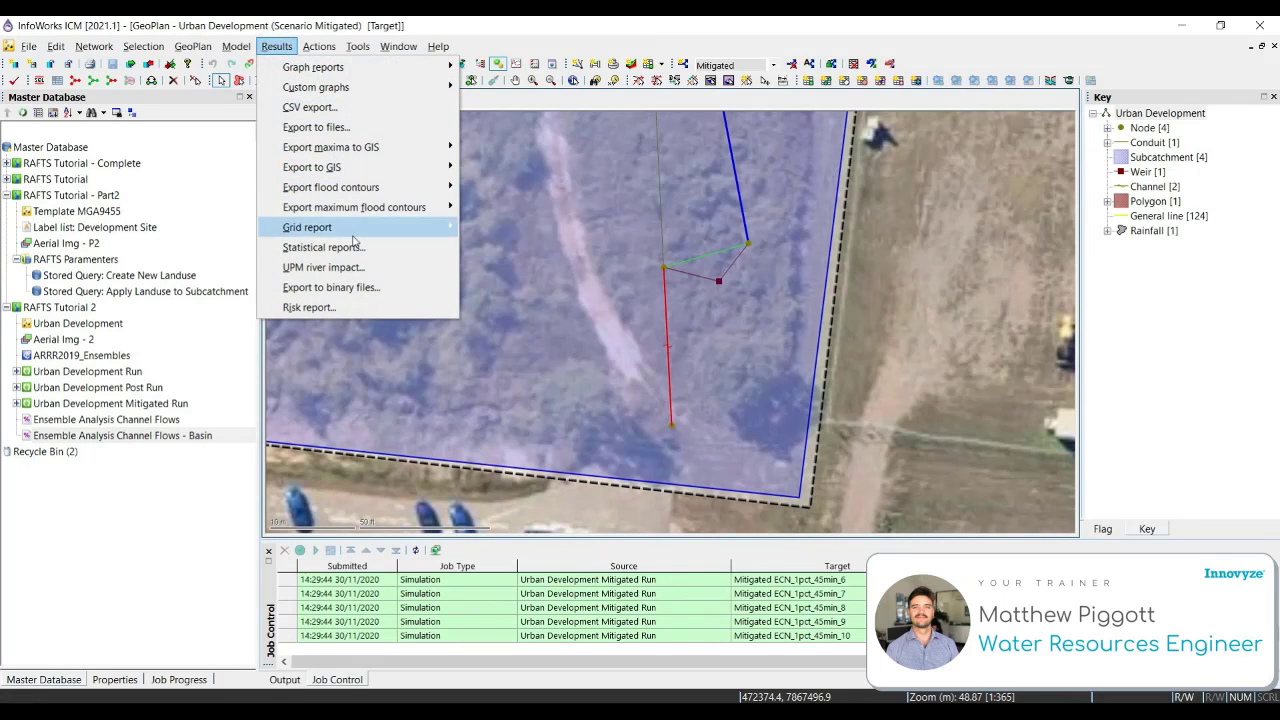
pyautogui.click(330, 247)
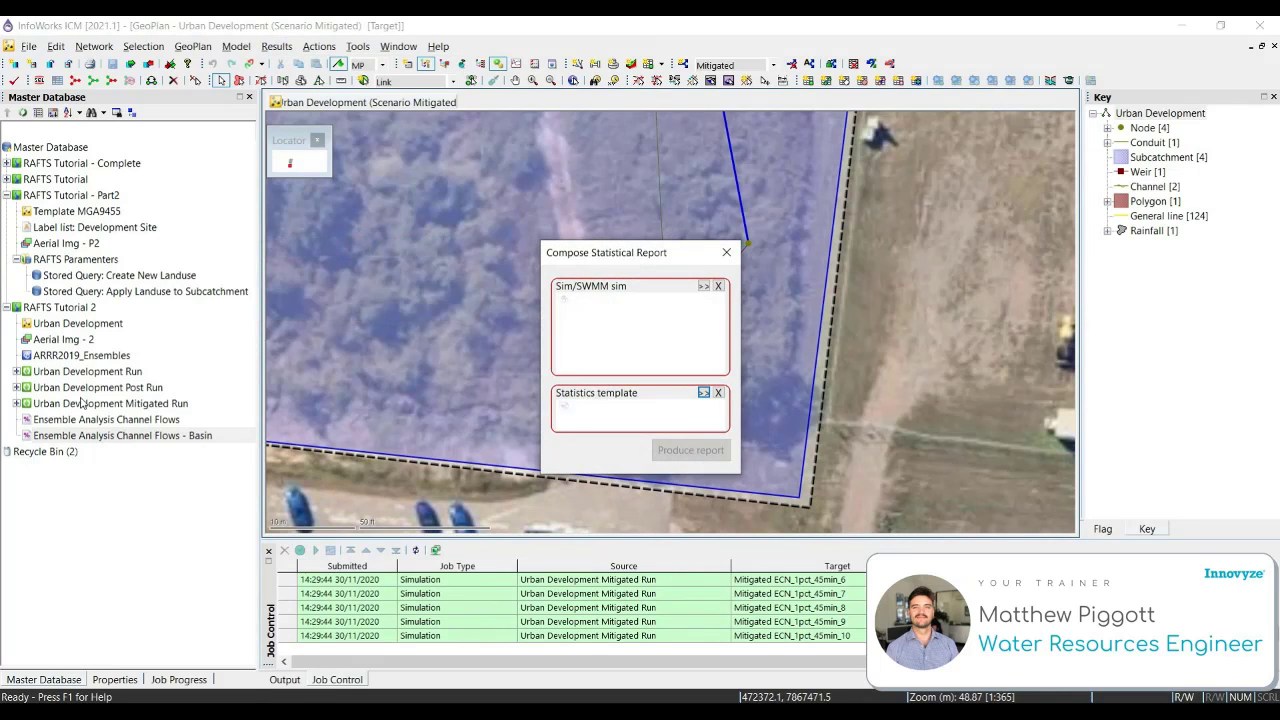
pyautogui.moveTo(97, 404); pyautogui.dragTo(574, 325)
pyautogui.moveTo(168, 437); pyautogui.dragTo(680, 426)
pyautogui.click(714, 450)
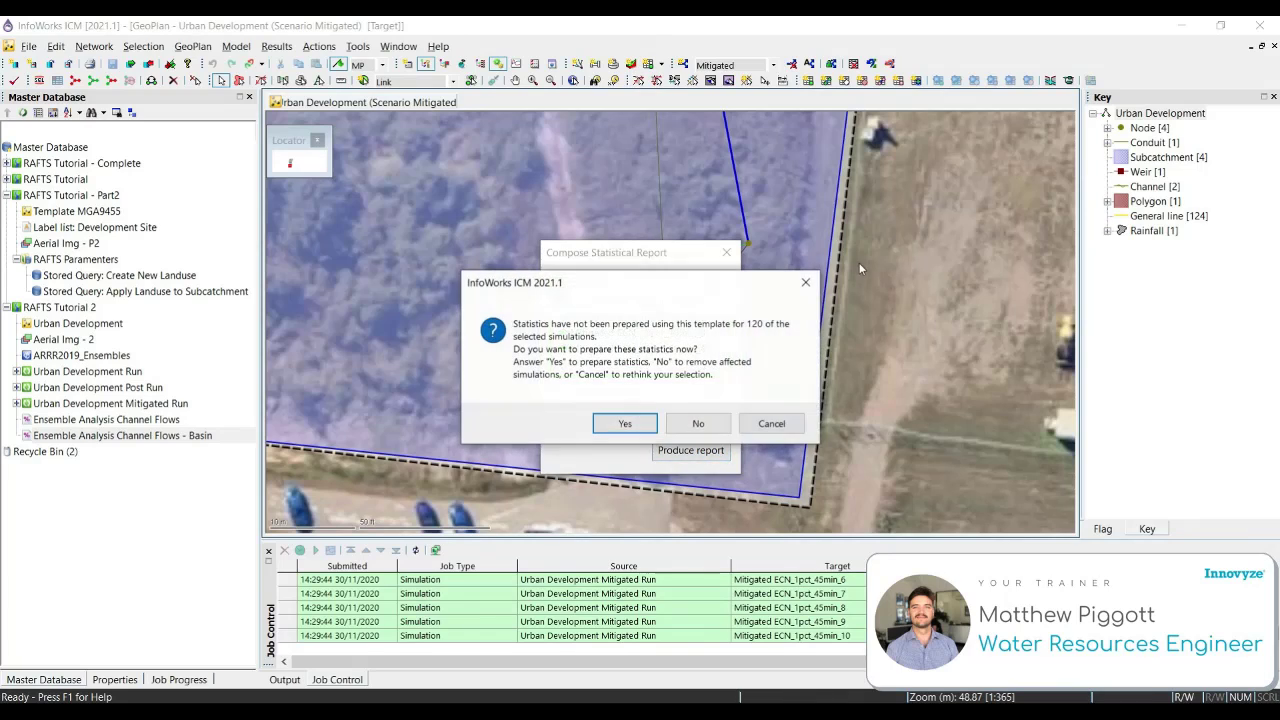
pyautogui.click(624, 423)
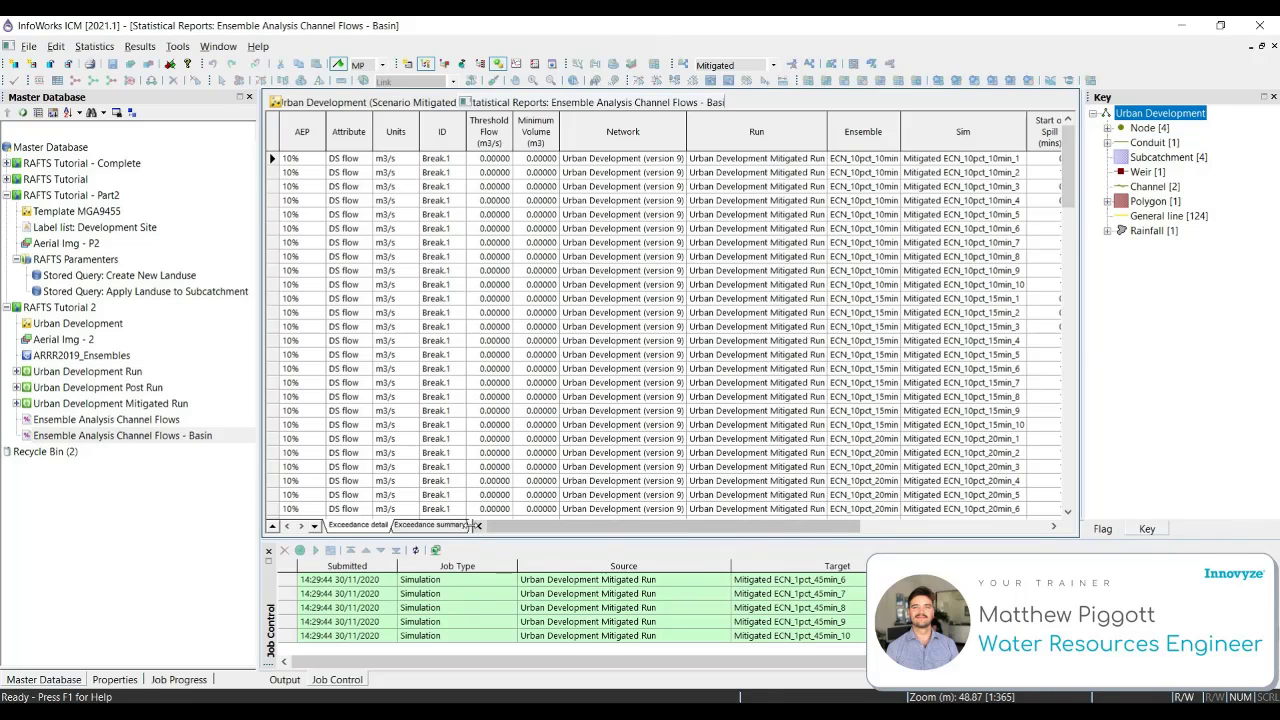
# Step: Show the report's Ensemble summary sheet and select the ECN_1pct_15min row
pyautogui.moveTo(470, 525); pyautogui.dragTo(697, 526)
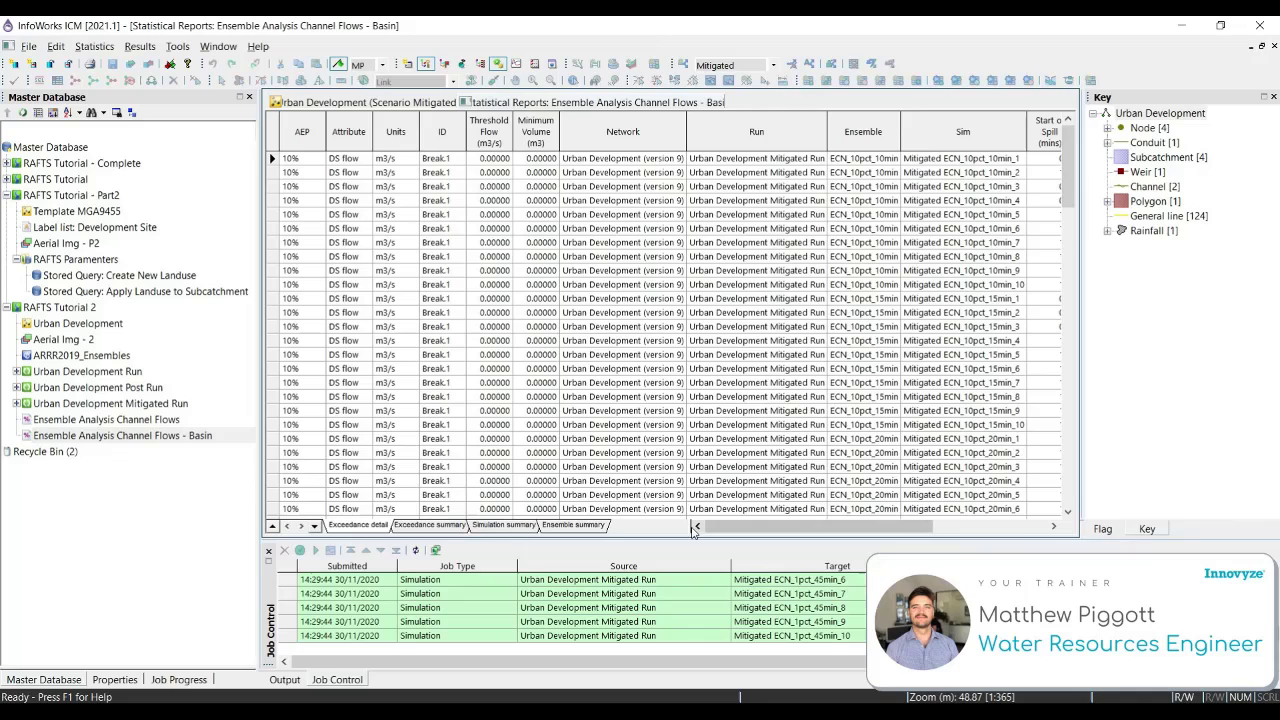
pyautogui.click(596, 527)
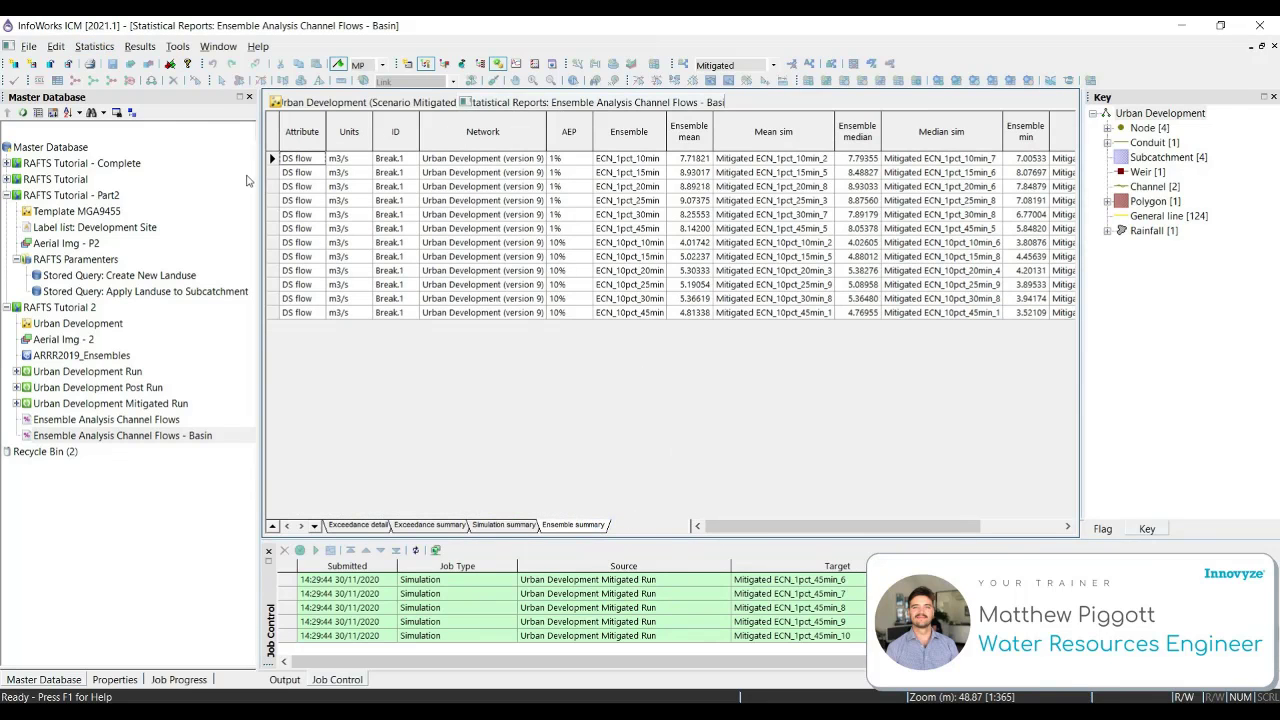
pyautogui.click(277, 173)
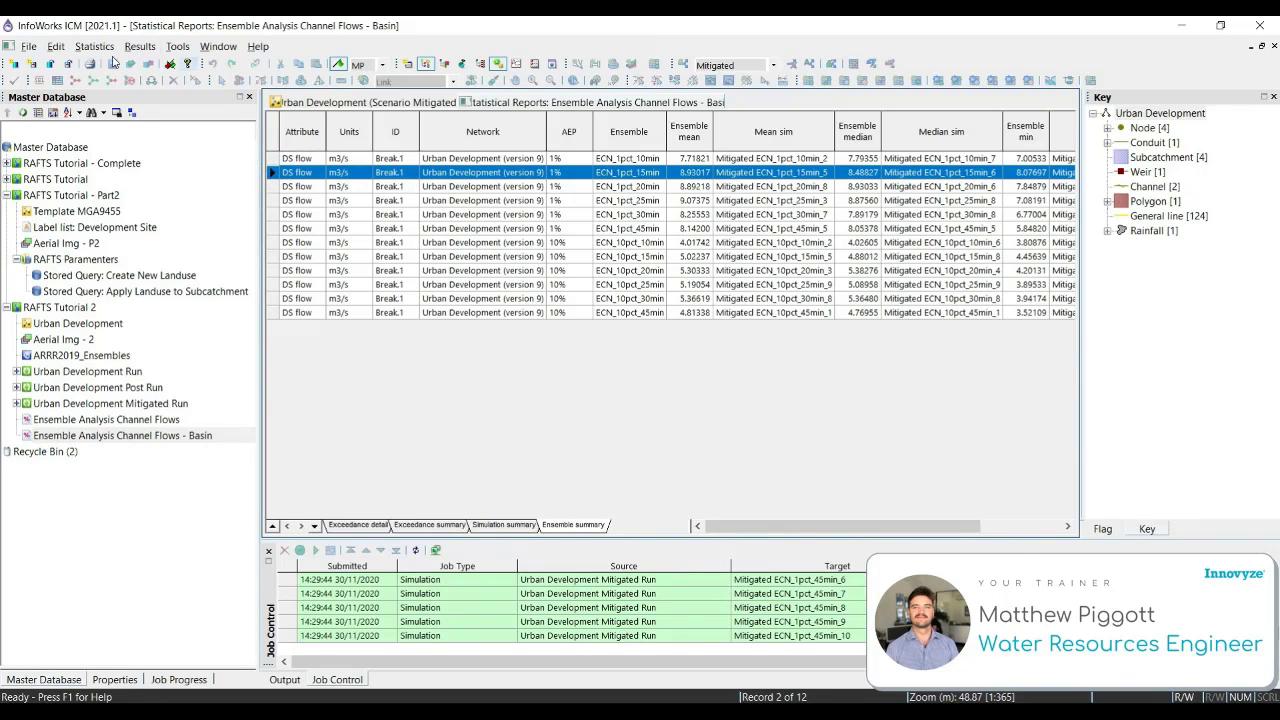
pyautogui.click(94, 48)
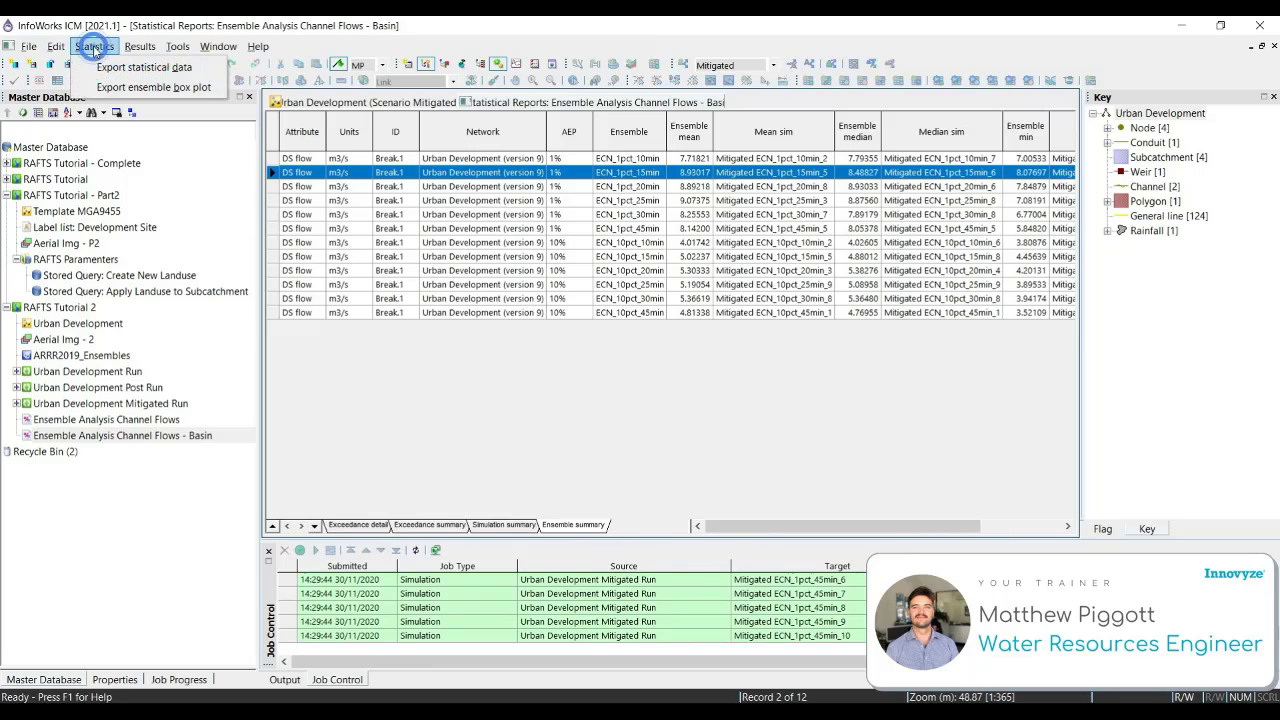
# Step: Export the ensemble box plot as the CSV file 'Break_1 DS flow Mitigated'
pyautogui.click(162, 88)
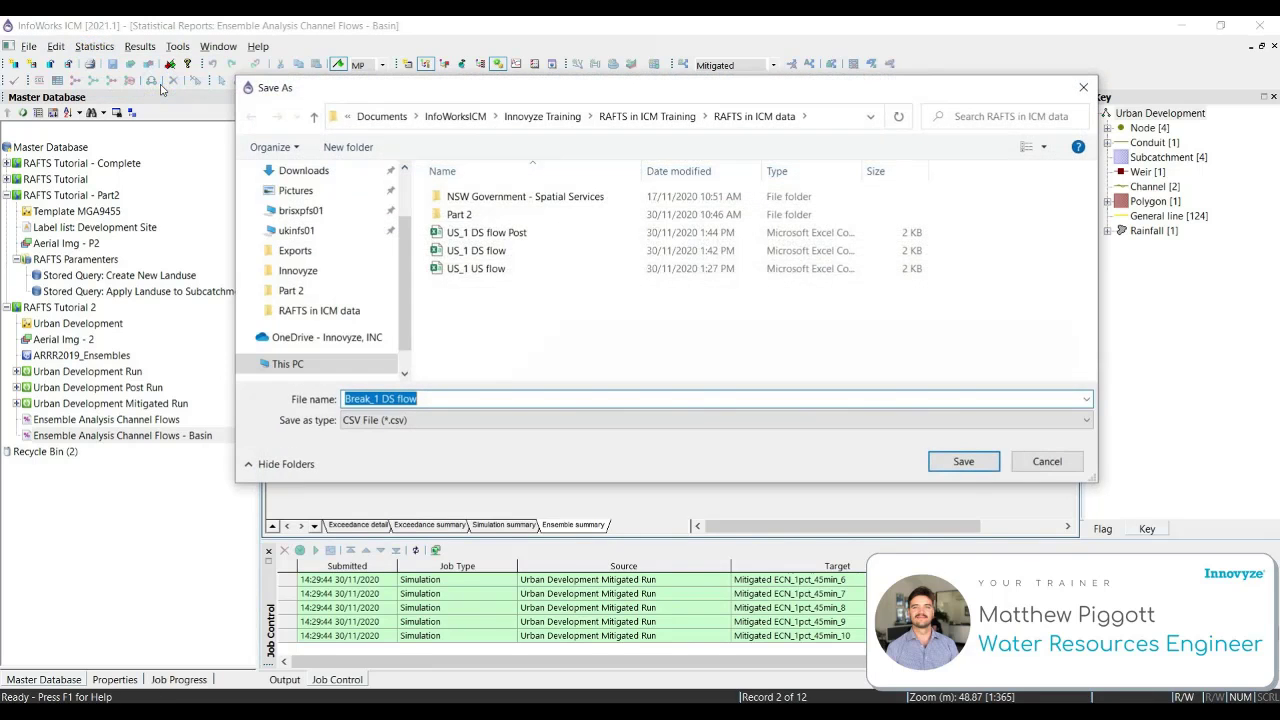
pyautogui.click(431, 398)
pyautogui.write('Mitigated')
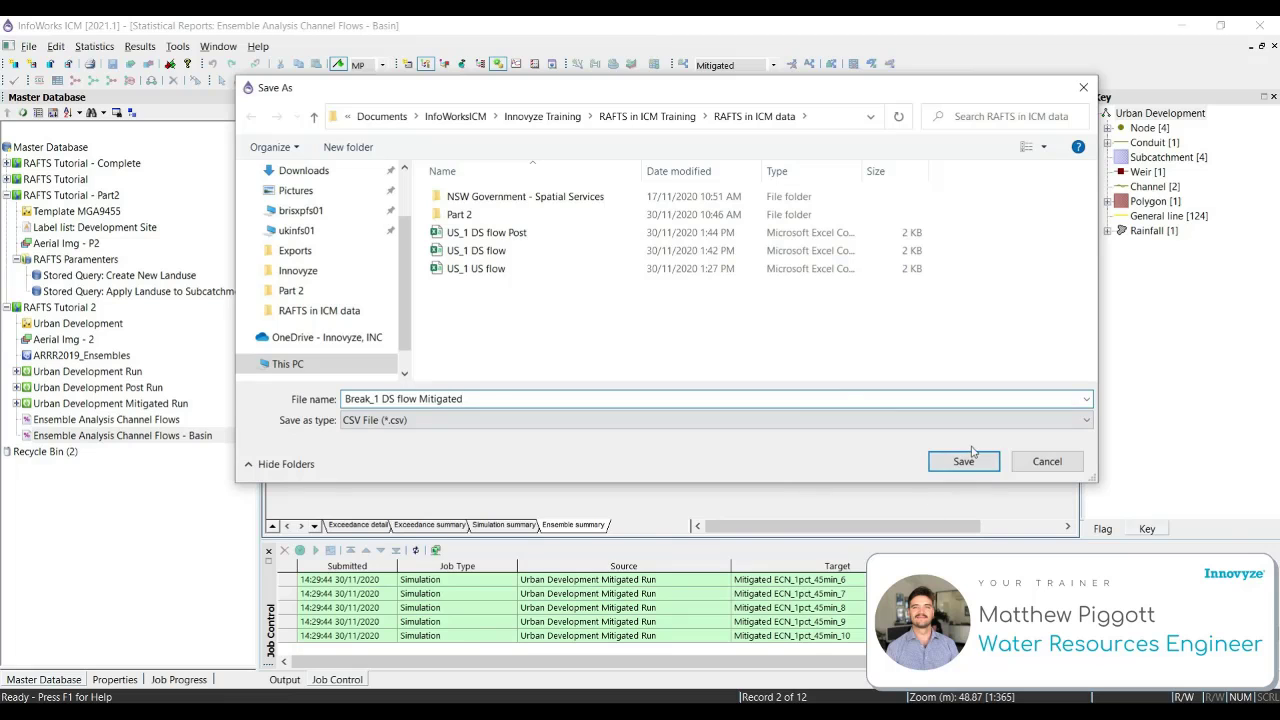
pyautogui.click(964, 461)
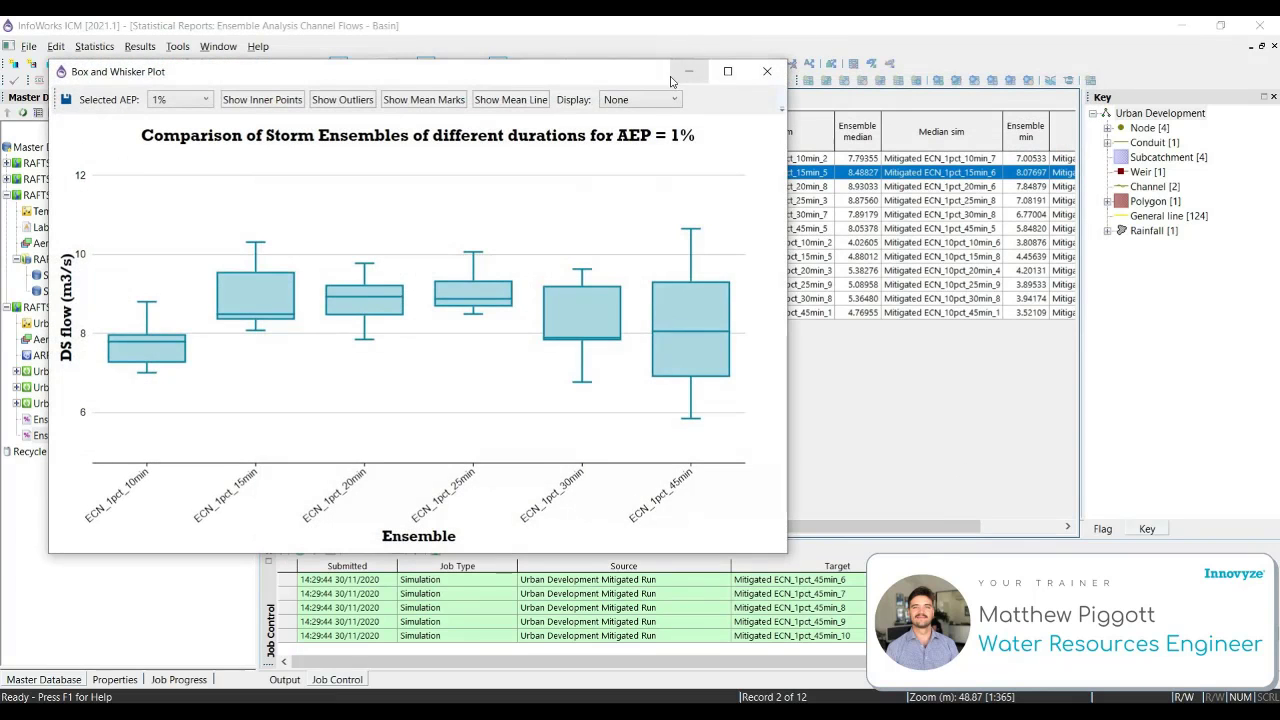
# Step: Display each ensemble's mean above the 1% AEP flow boxes and add mean marks to every box
pyautogui.click(673, 99)
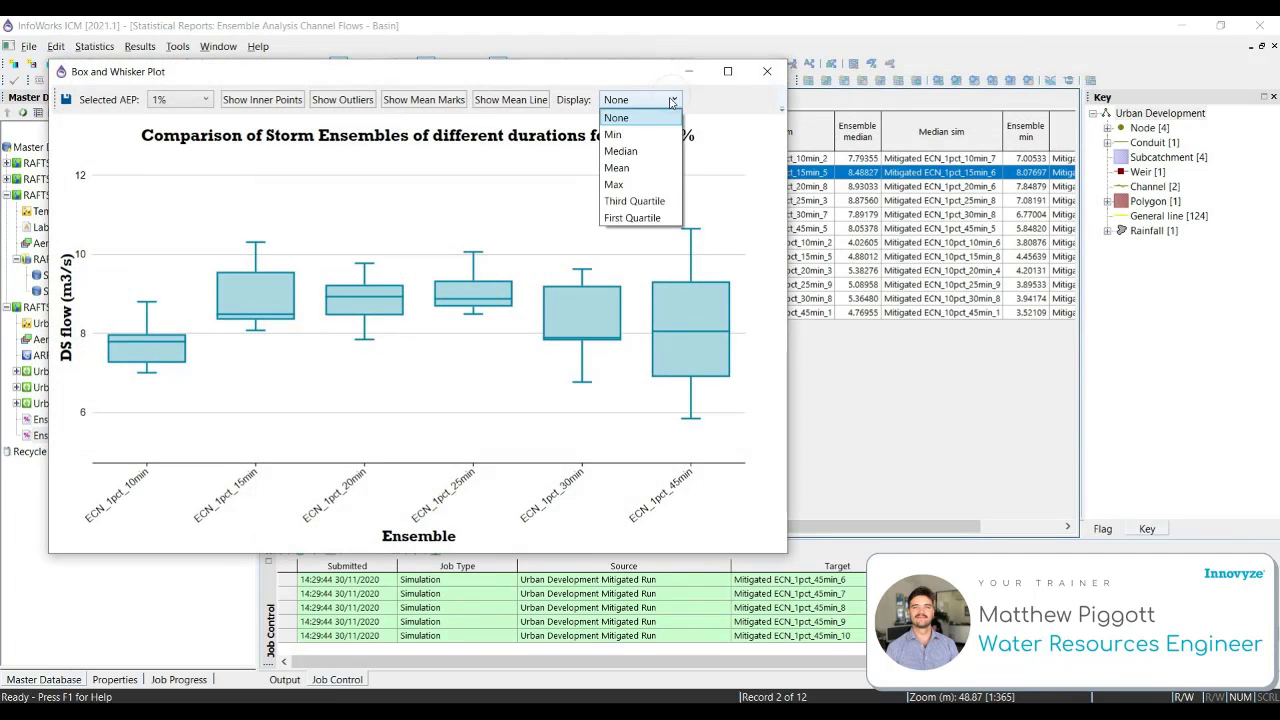
pyautogui.click(458, 98)
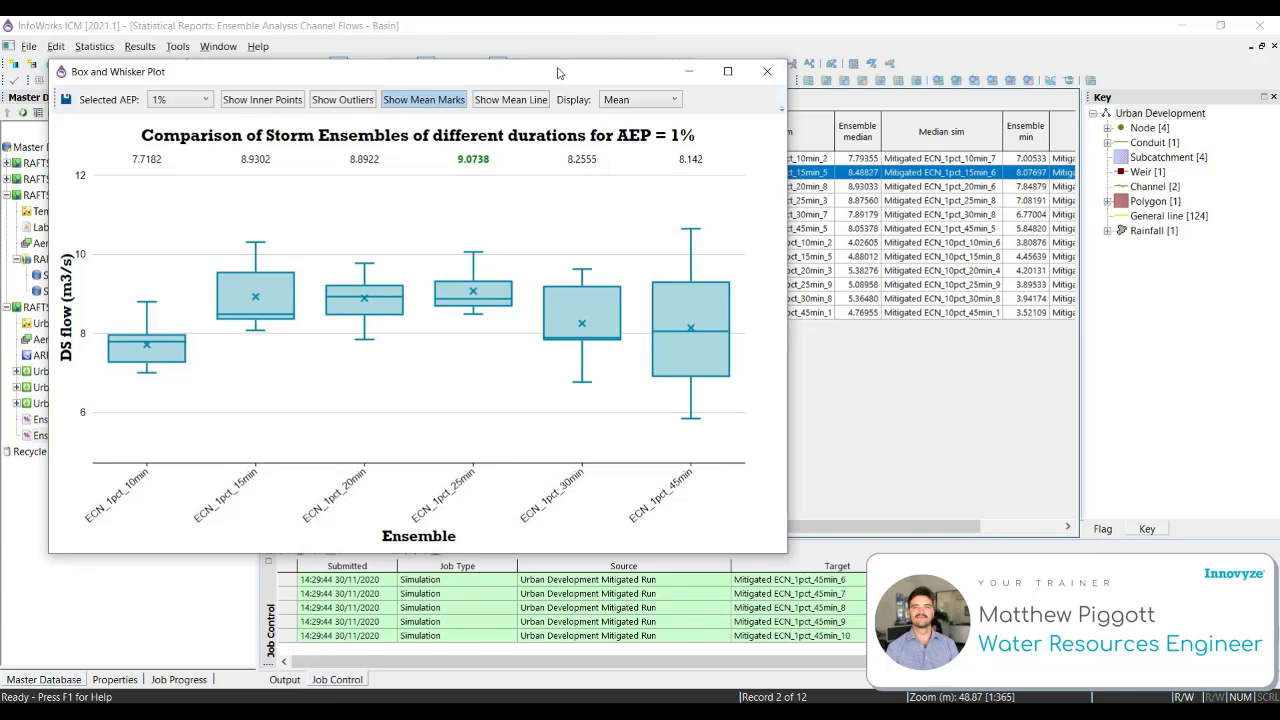
pyautogui.moveTo(558, 73); pyautogui.dragTo(736, 43)
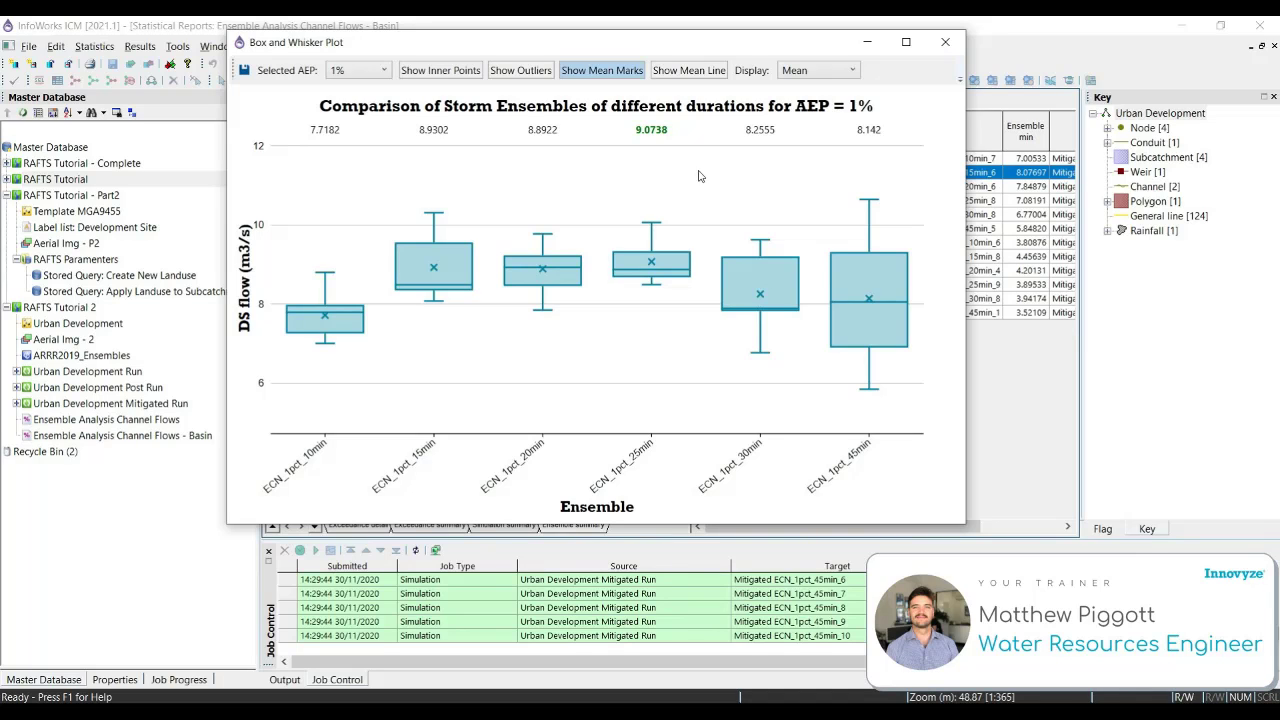
# Step: Return to the Mitigated GeoPlan and select the Basin node at the outlet junction
pyautogui.click(868, 42)
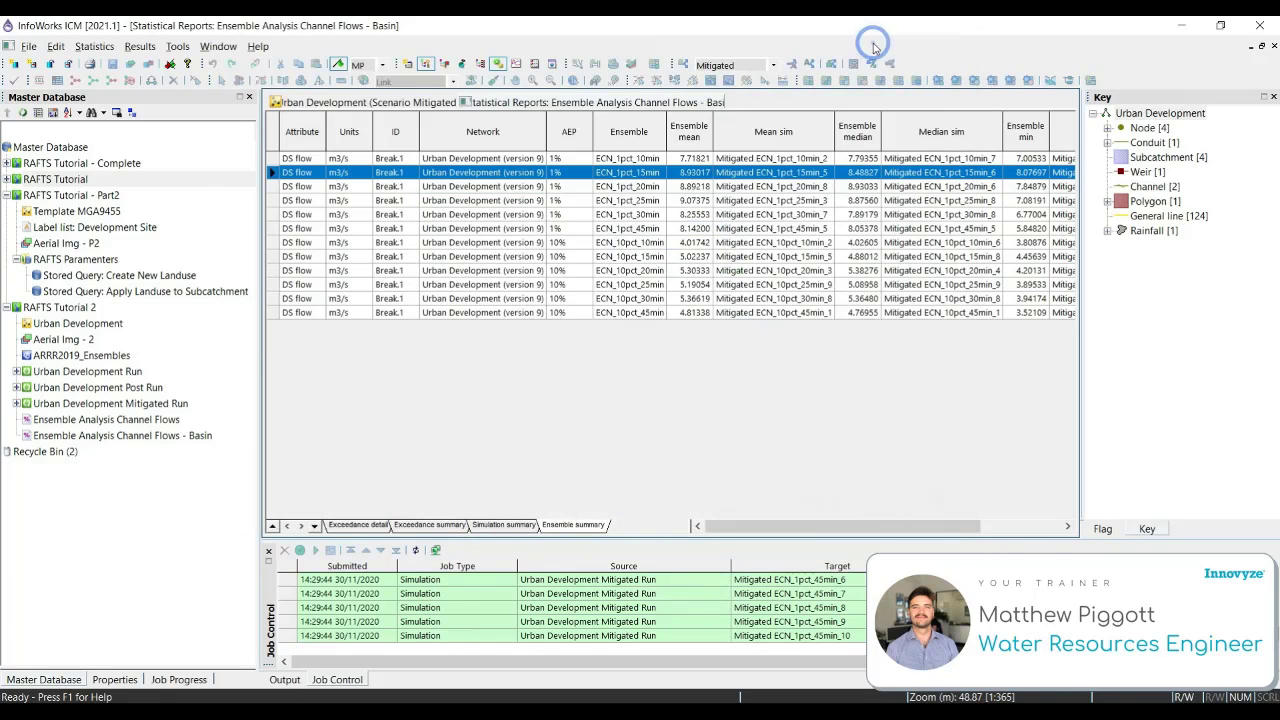
pyautogui.click(382, 105)
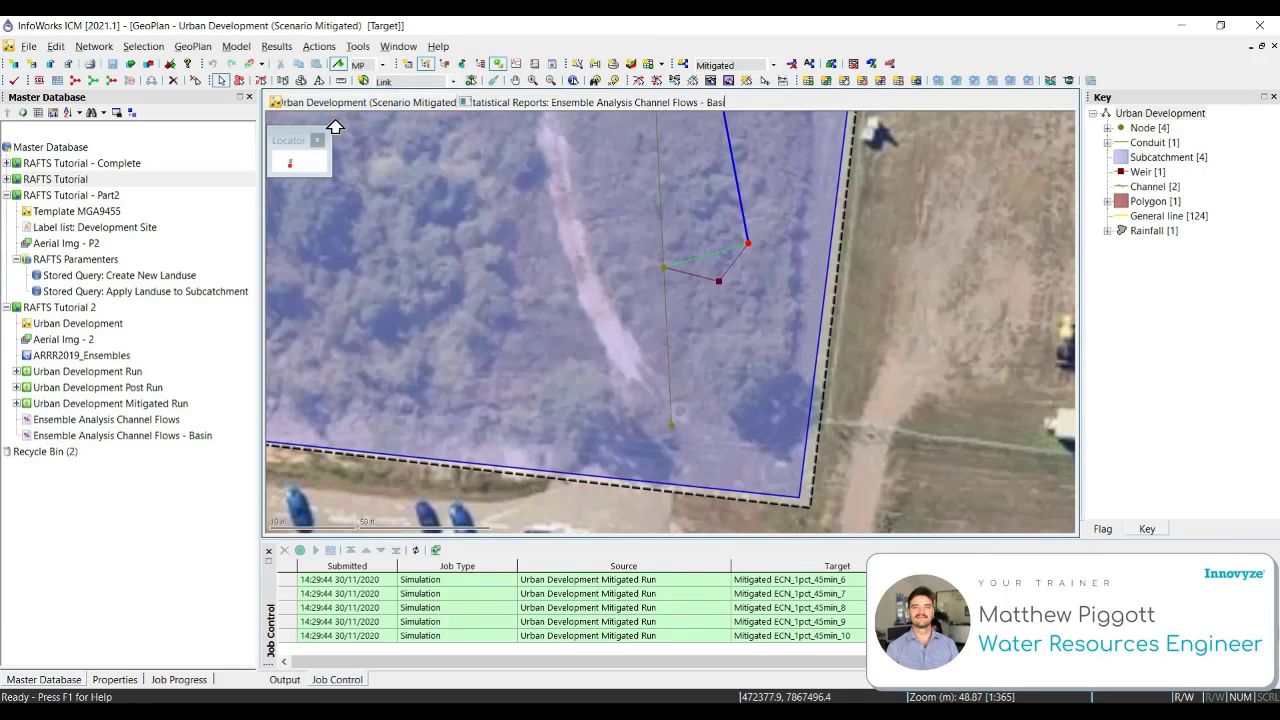
pyautogui.click(760, 249)
pyautogui.click(790, 252)
pyautogui.click(750, 244)
pyautogui.click(770, 270)
# Step: Create a statistics template named 'Ensemble Analysis Basin Level' in the RAFTS Tutorial 2 group
pyautogui.rightClick(70, 307)
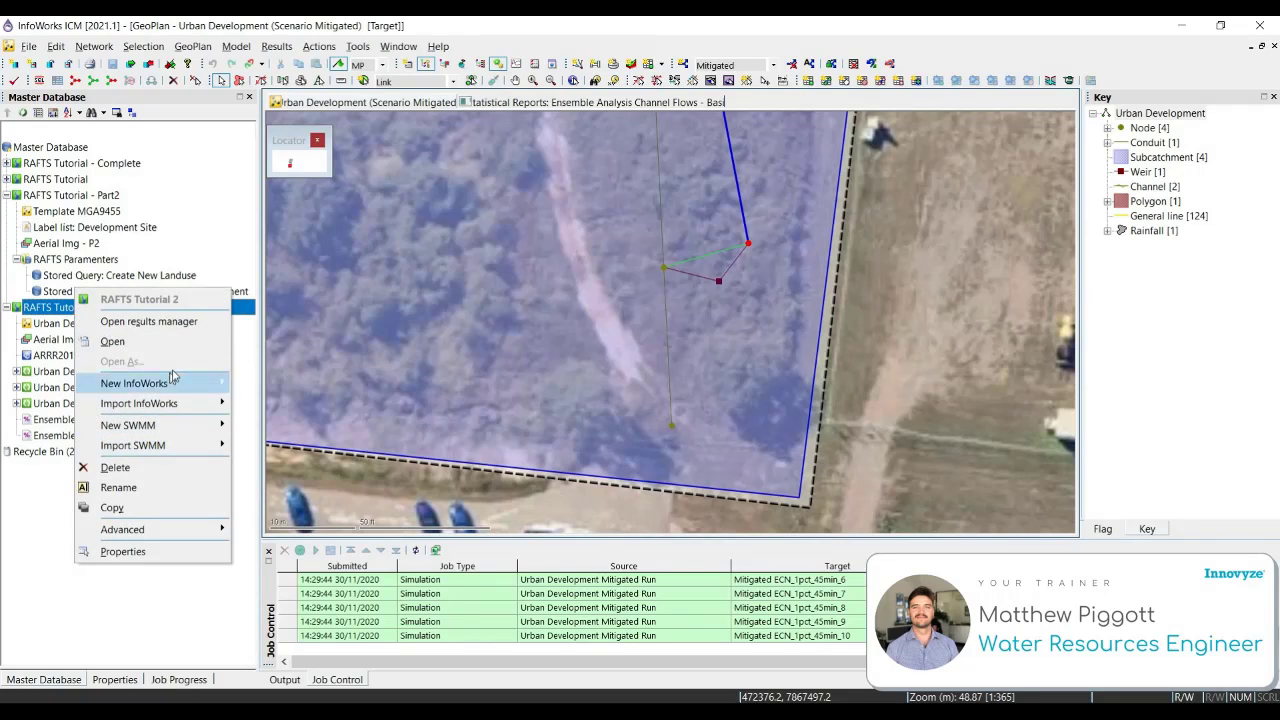
pyautogui.moveTo(211, 386)
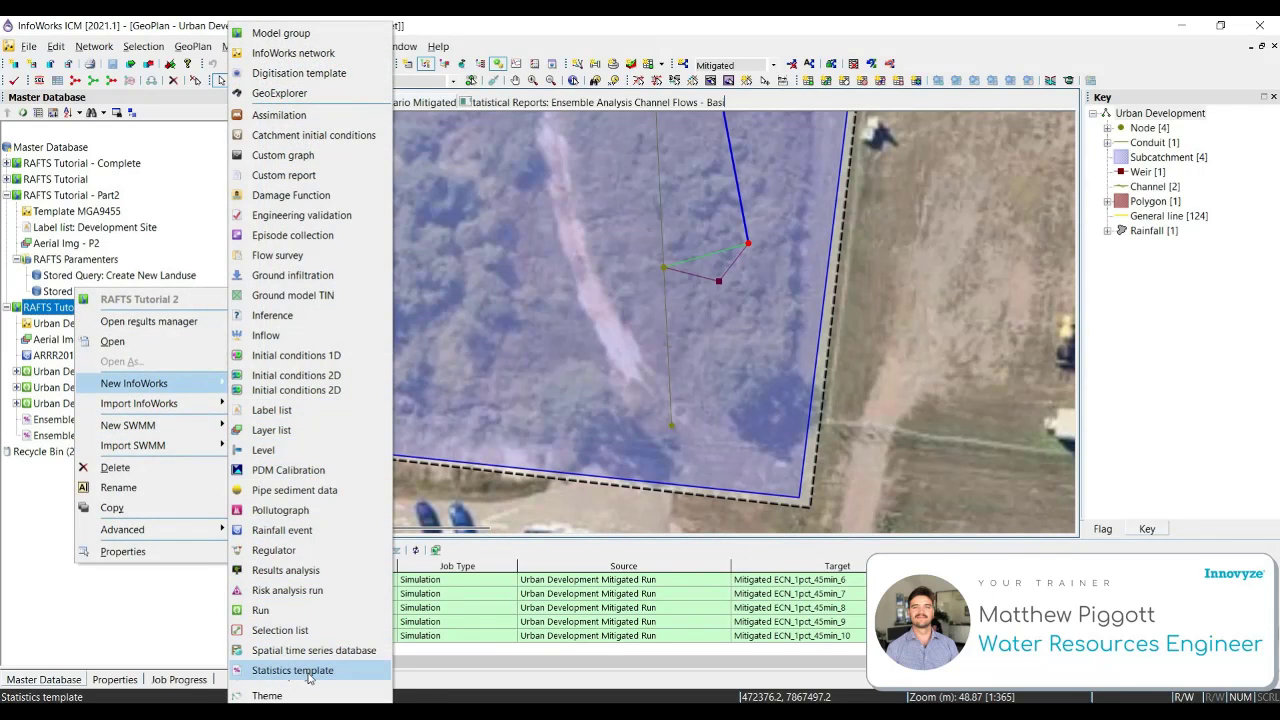
pyautogui.click(308, 674)
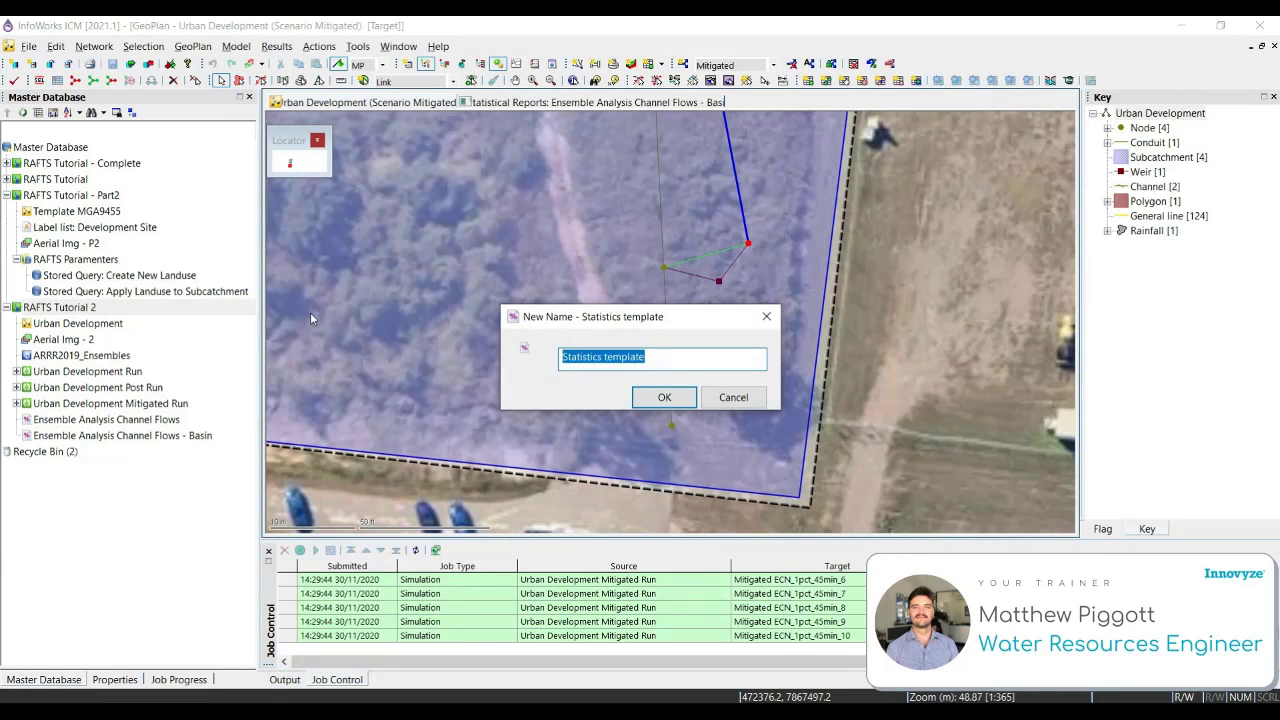
pyautogui.write('Ensemble Analysis Basin Level')
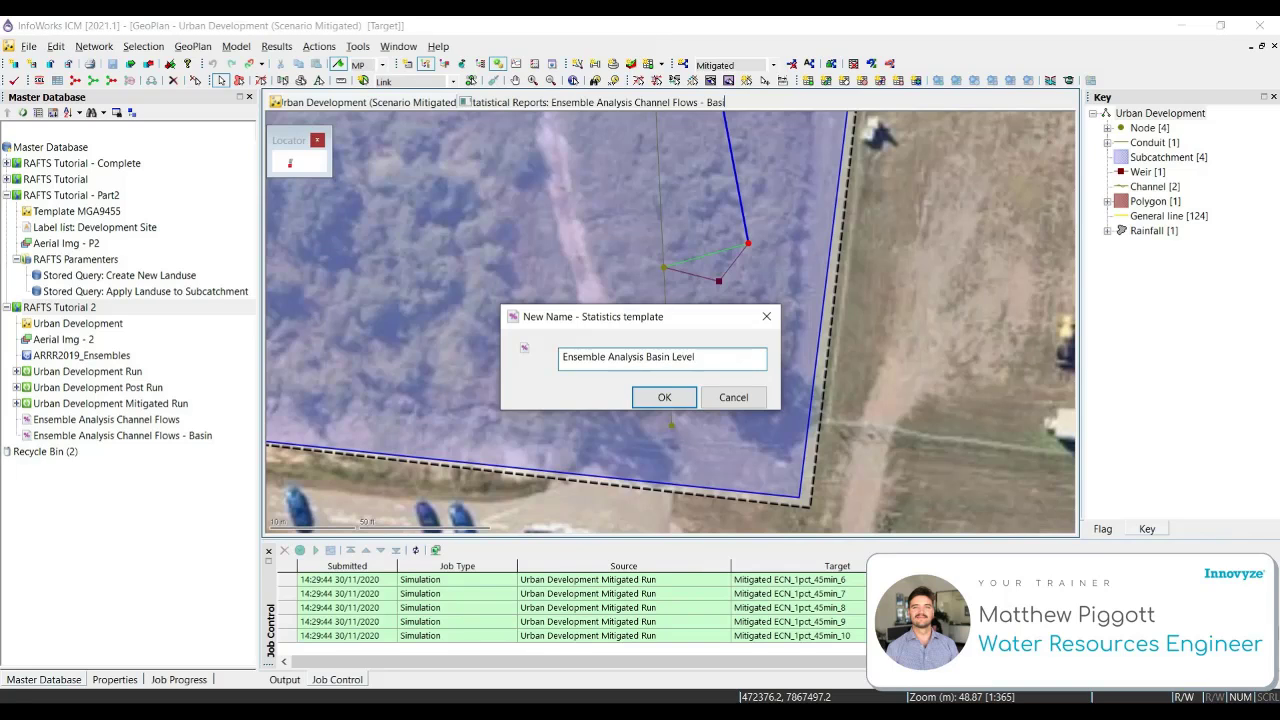
pyautogui.click(664, 397)
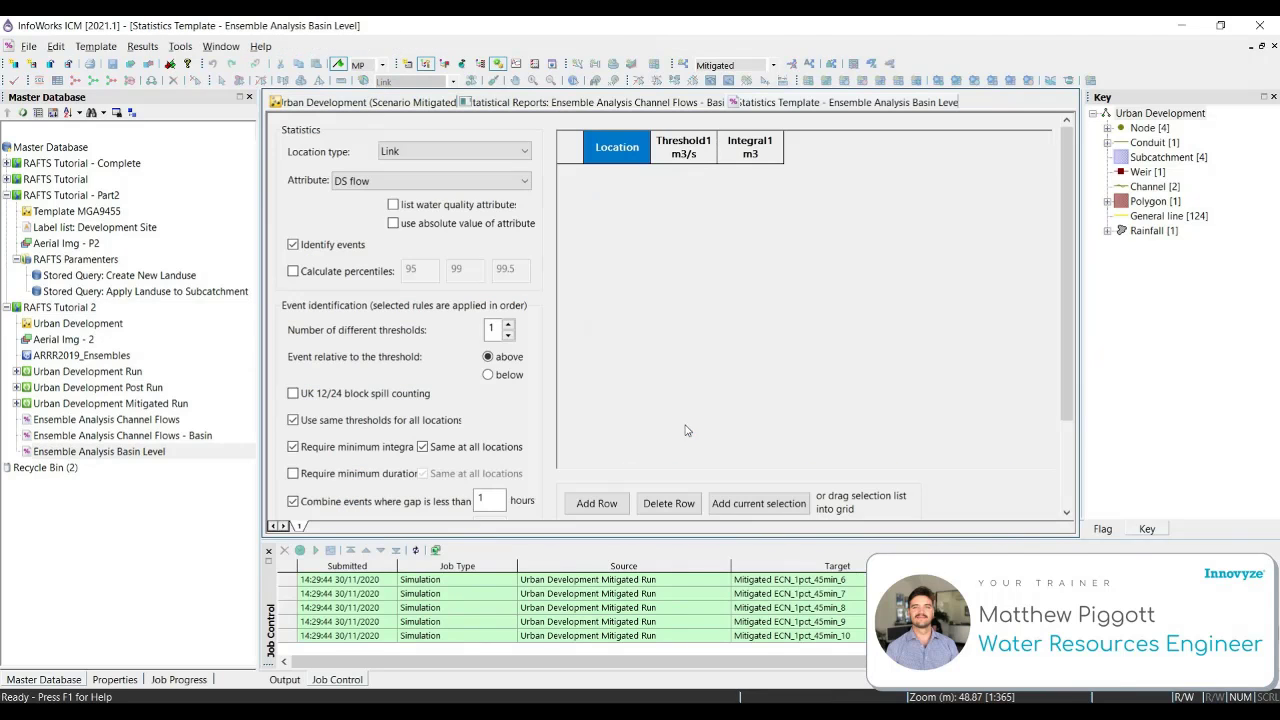
# Step: Set the template to track Node Level at the Basin node, save it, and close it
pyautogui.click(524, 151)
pyautogui.click(398, 302)
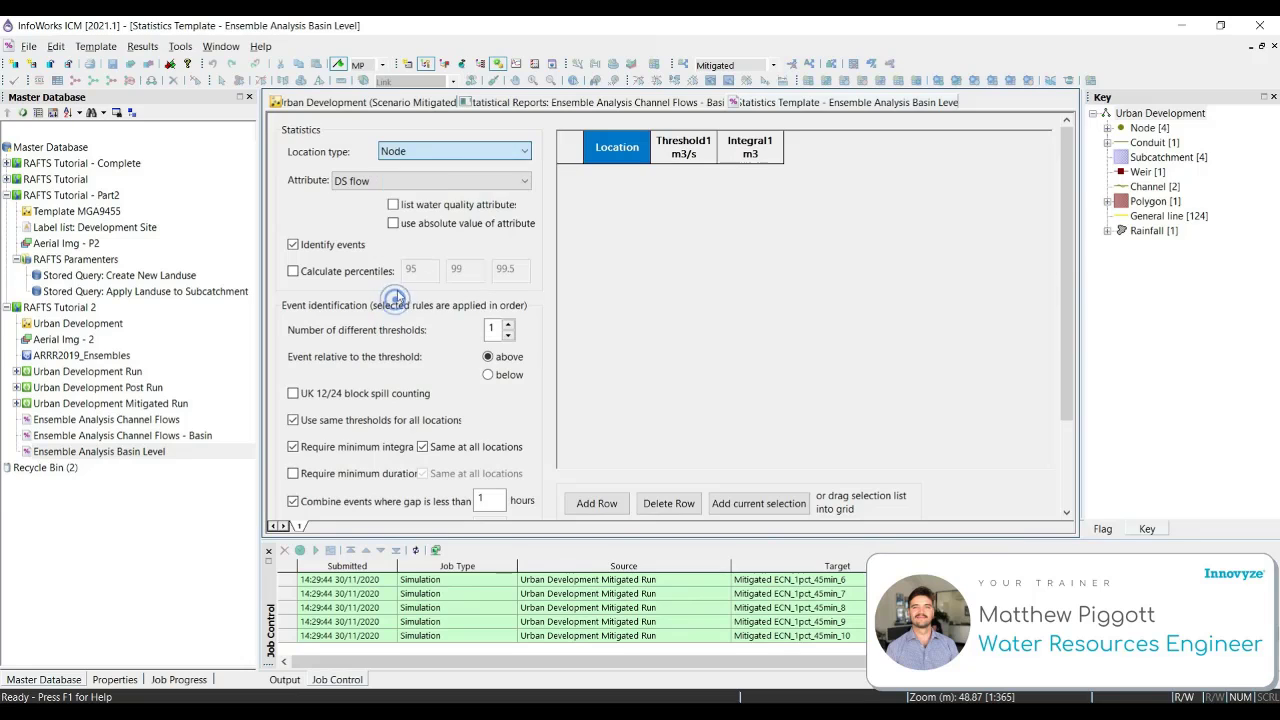
pyautogui.click(508, 182)
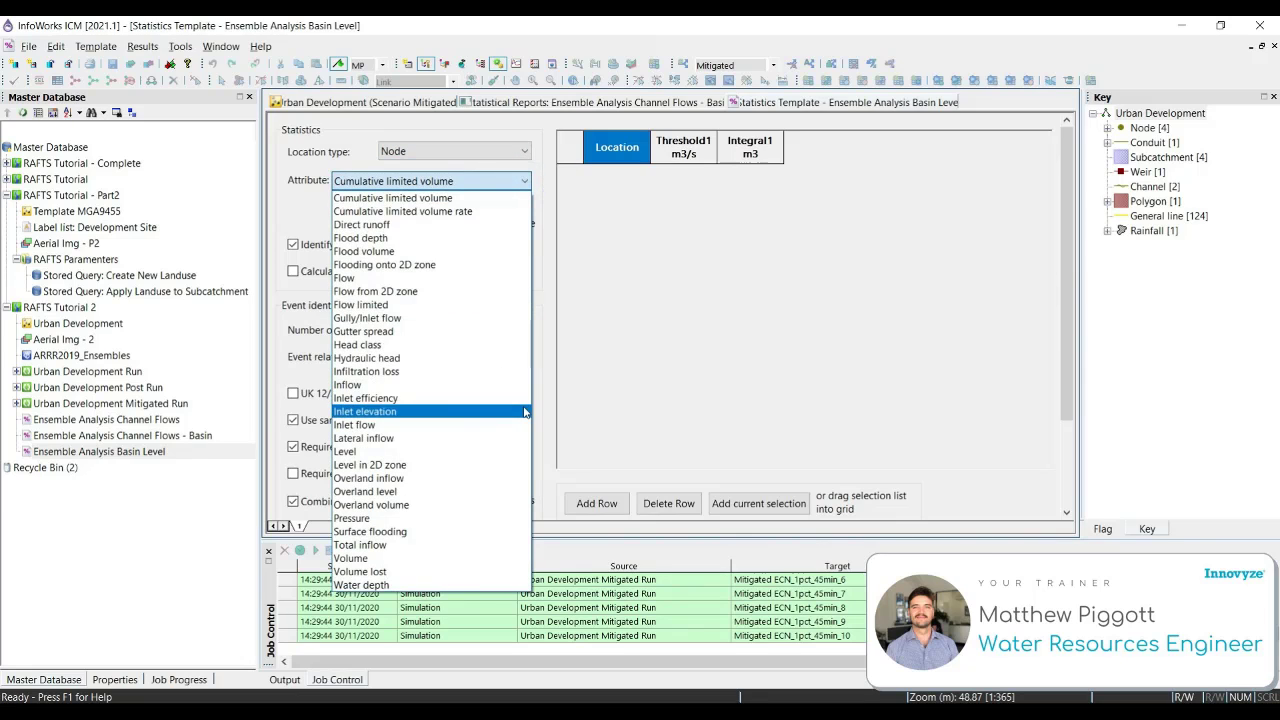
pyautogui.click(372, 451)
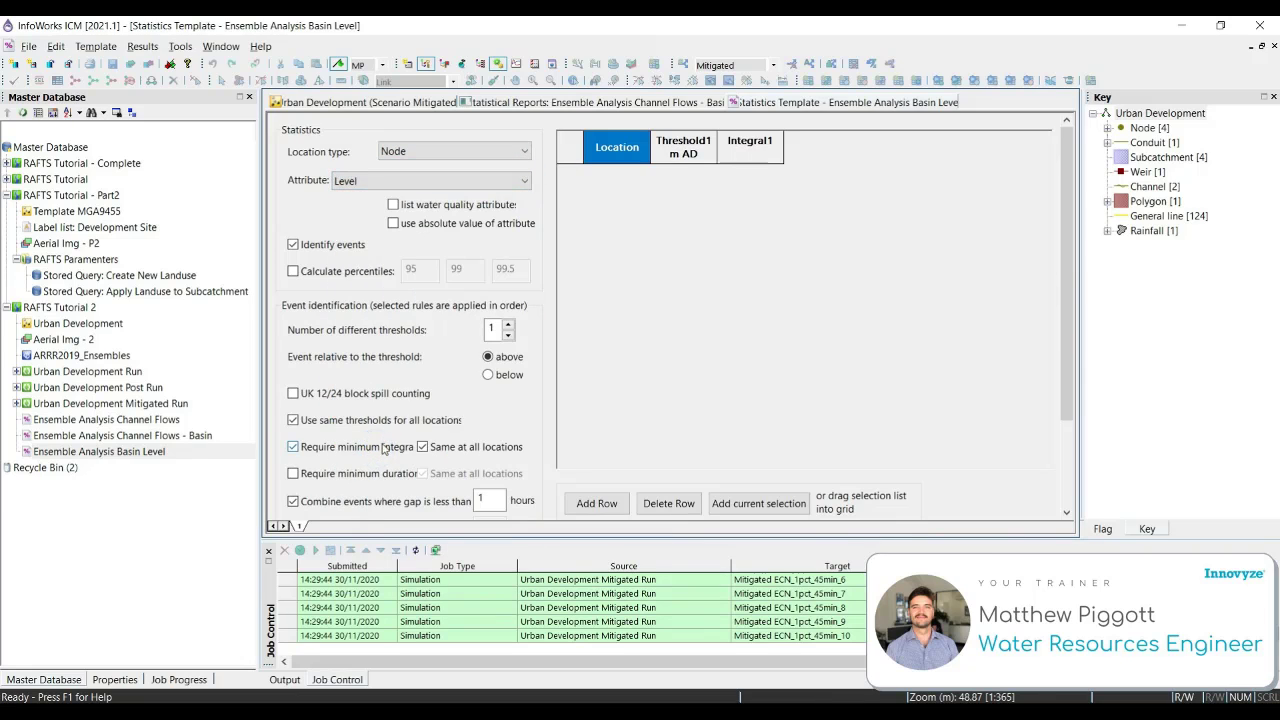
pyautogui.scroll(-3, 880, 345)
pyautogui.click(758, 391)
pyautogui.scroll(3, 931, 354)
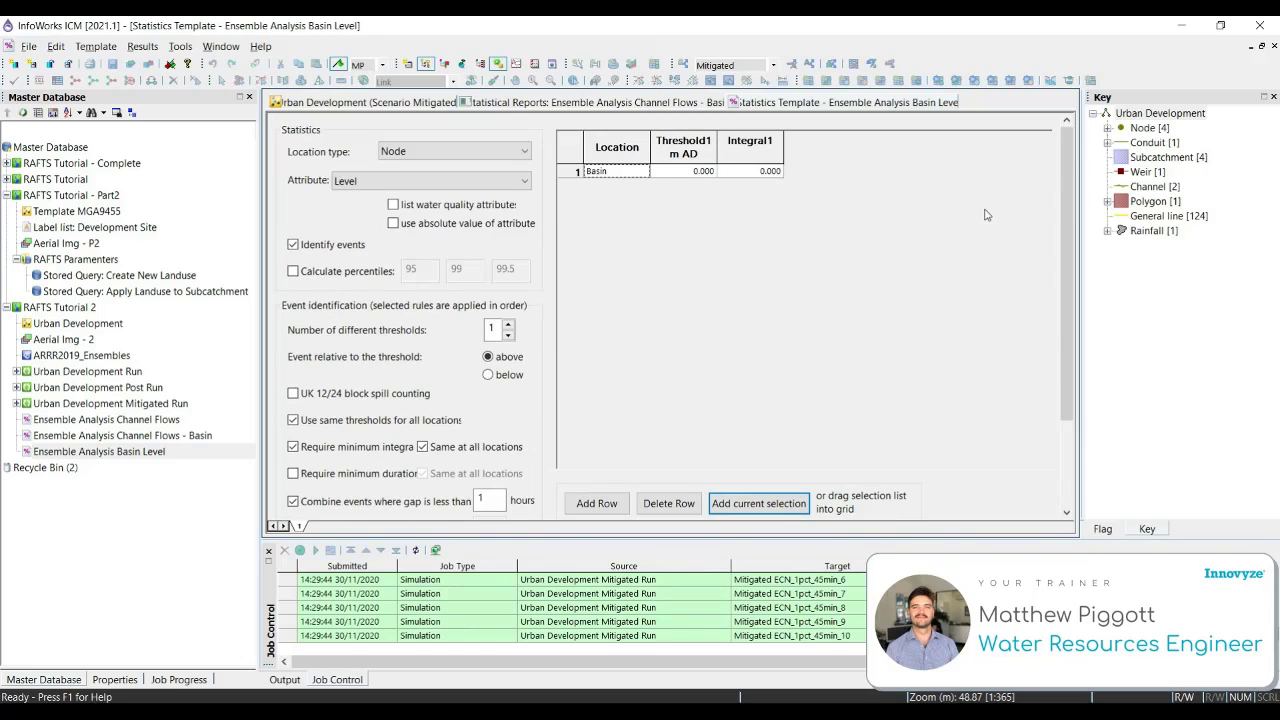
pyautogui.scroll(-3, 989, 215)
pyautogui.click(880, 498)
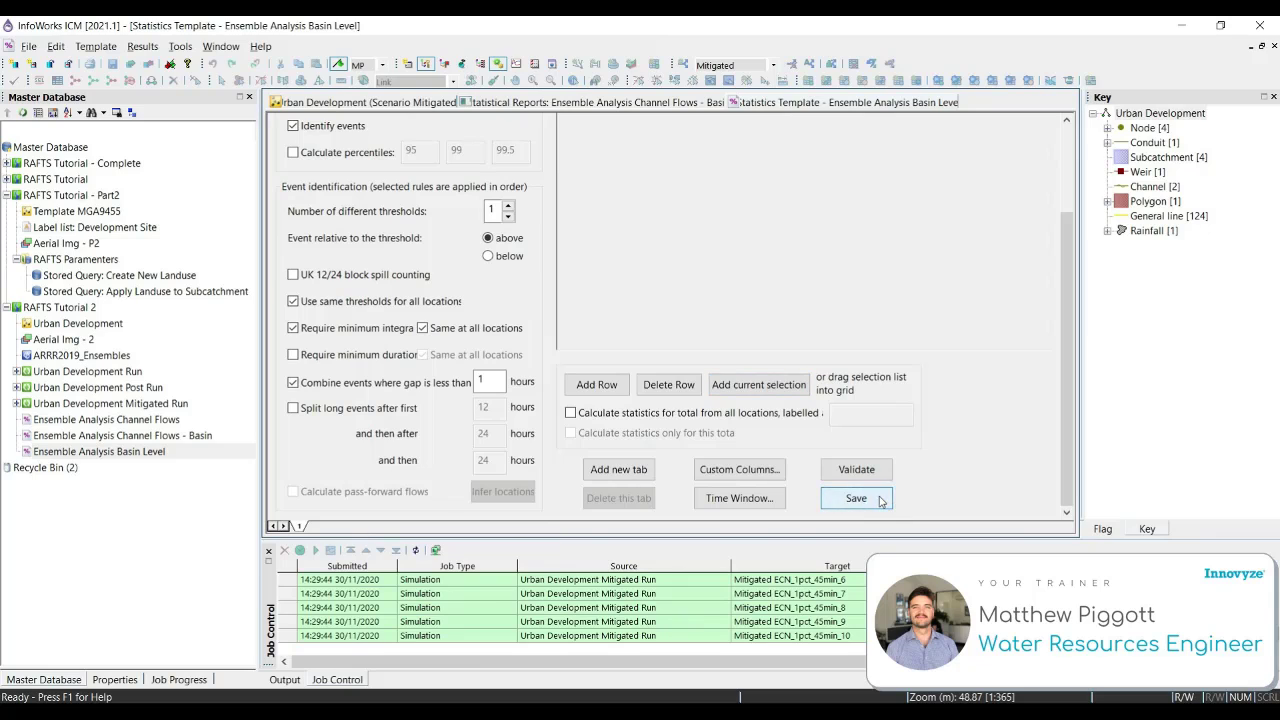
pyautogui.rightClick(842, 103)
pyautogui.click(911, 116)
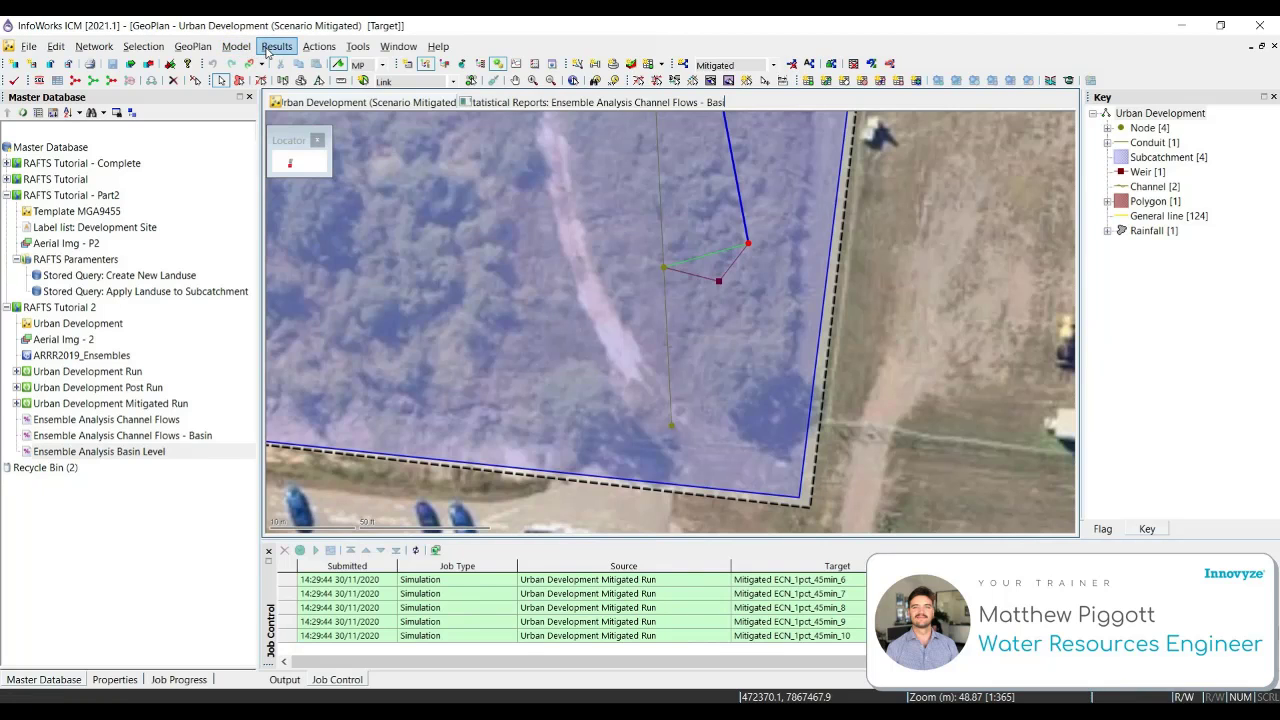
# Step: Produce a statistical report of the Mitigated Run using the Ensemble Analysis Basin Level template
pyautogui.click(267, 47)
pyautogui.click(392, 248)
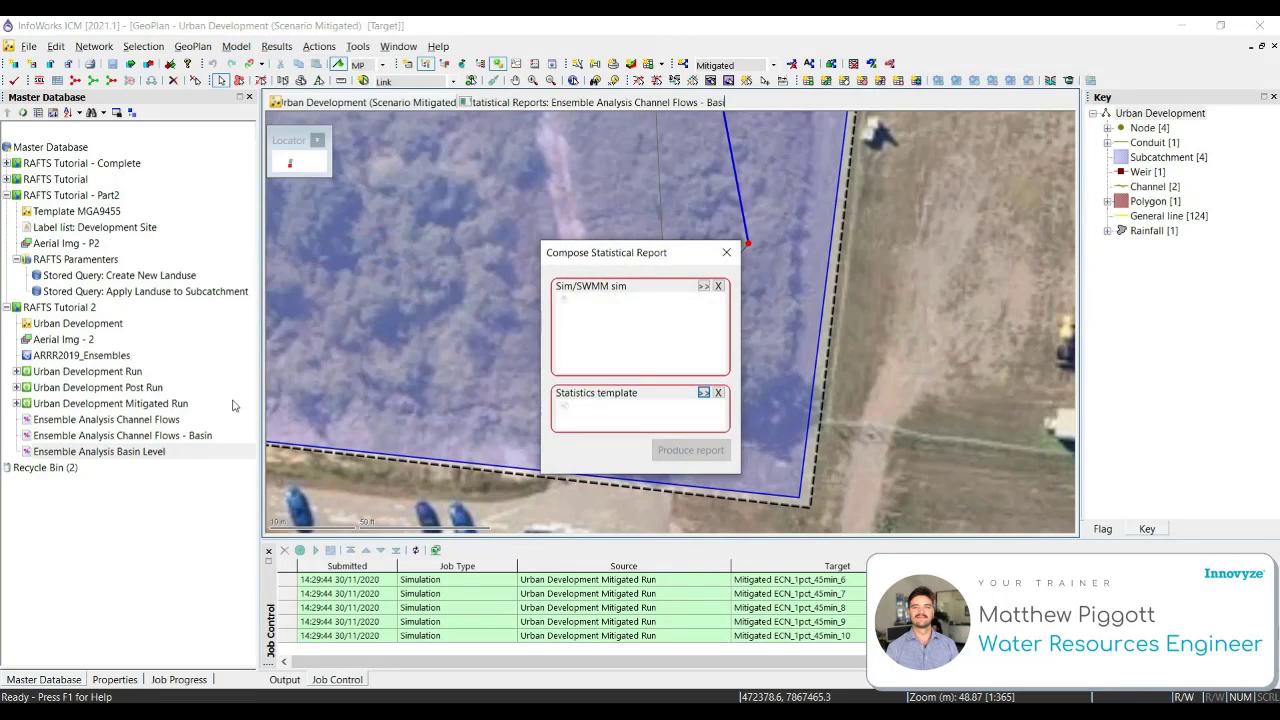
pyautogui.moveTo(92, 403); pyautogui.dragTo(640, 330)
pyautogui.moveTo(108, 451); pyautogui.dragTo(567, 417)
pyautogui.click(690, 450)
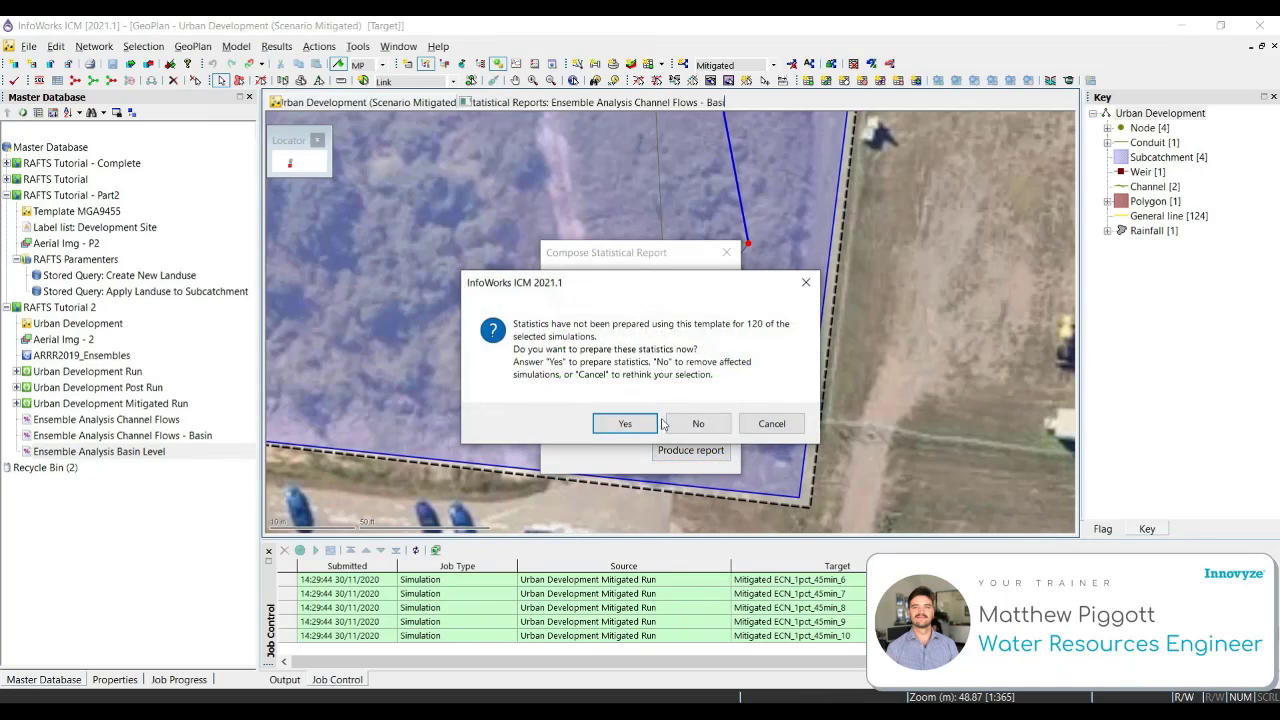
pyautogui.click(650, 422)
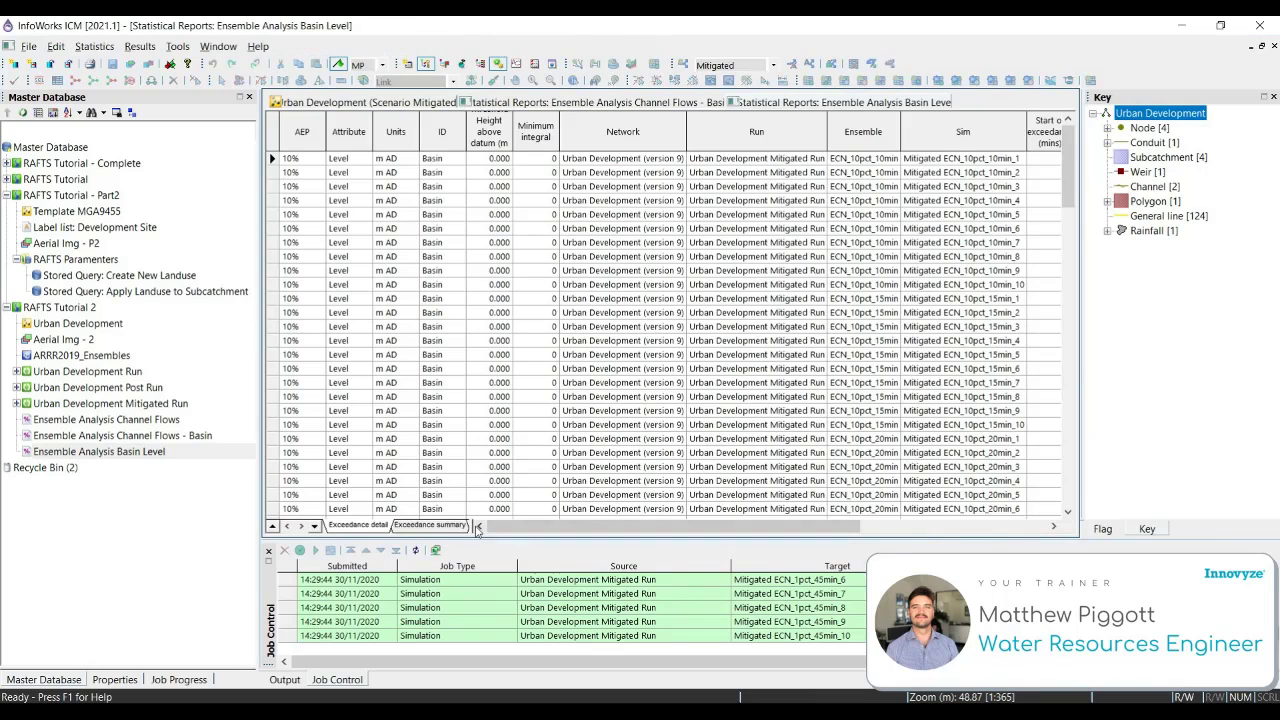
# Step: Show the Ensemble summary sheet and select the ECN_1pct_20min row
pyautogui.moveTo(478, 530); pyautogui.dragTo(713, 528)
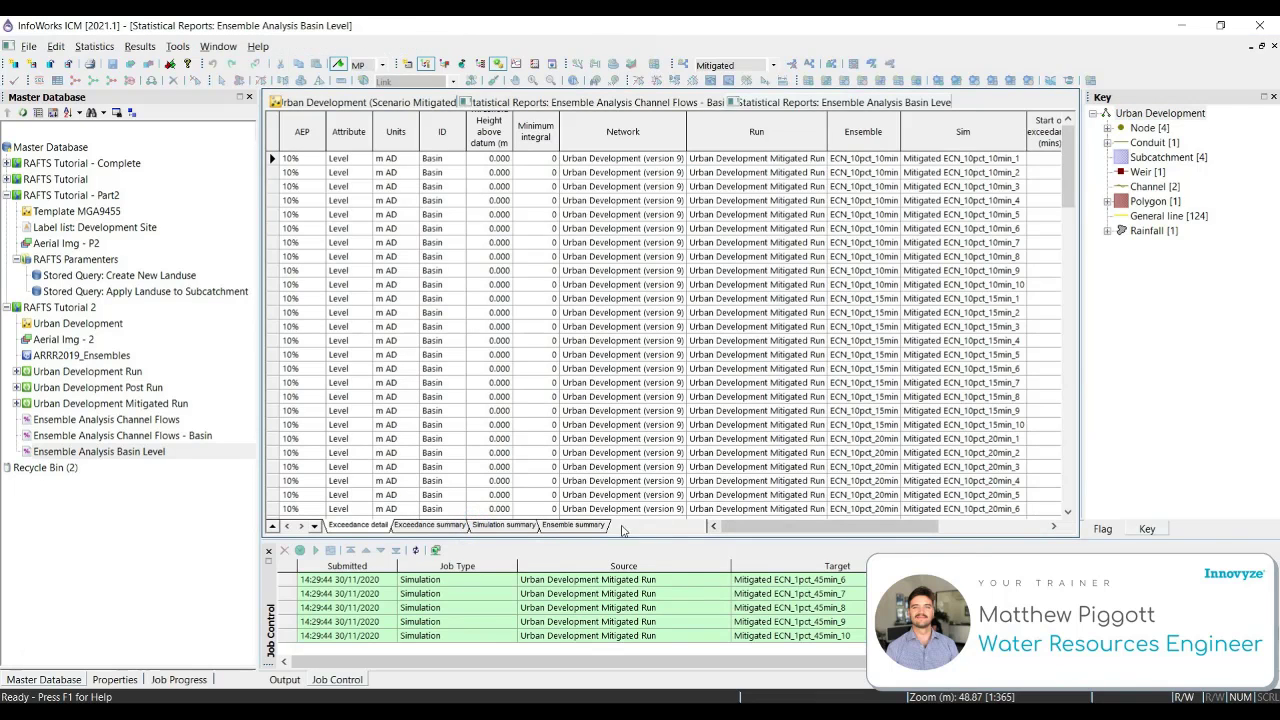
pyautogui.click(574, 525)
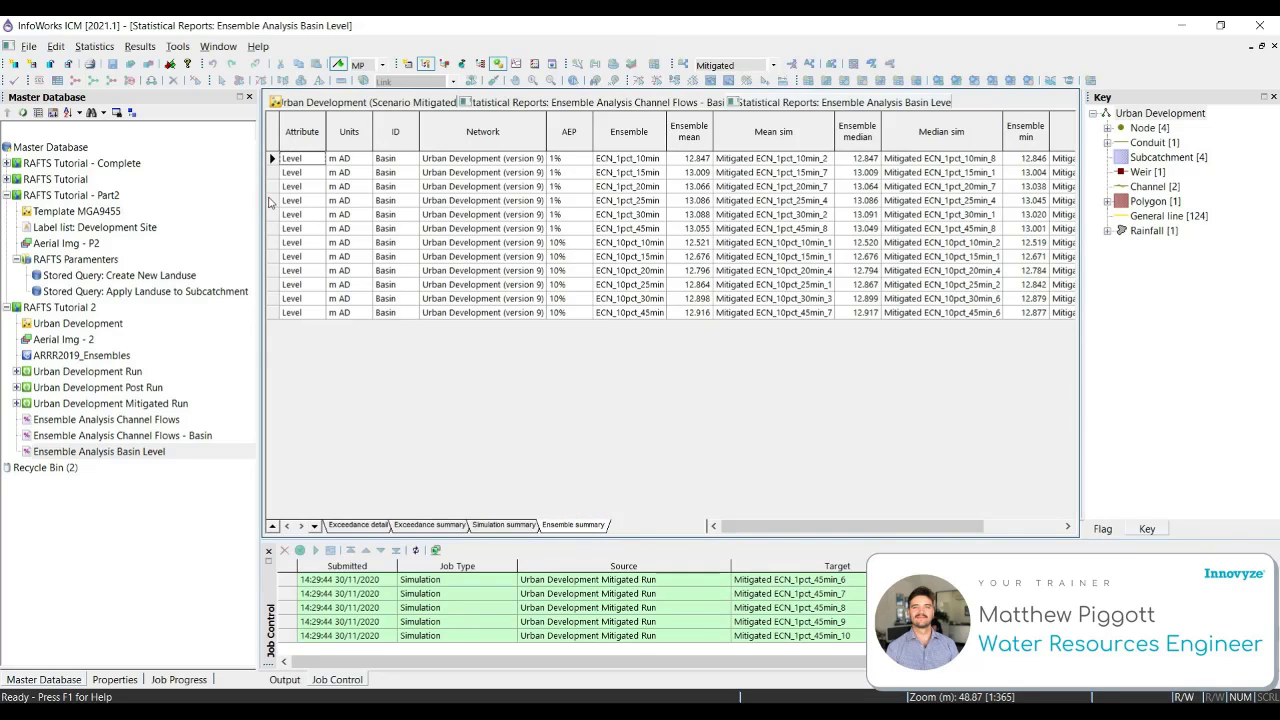
pyautogui.moveTo(271, 200); pyautogui.dragTo(271, 187)
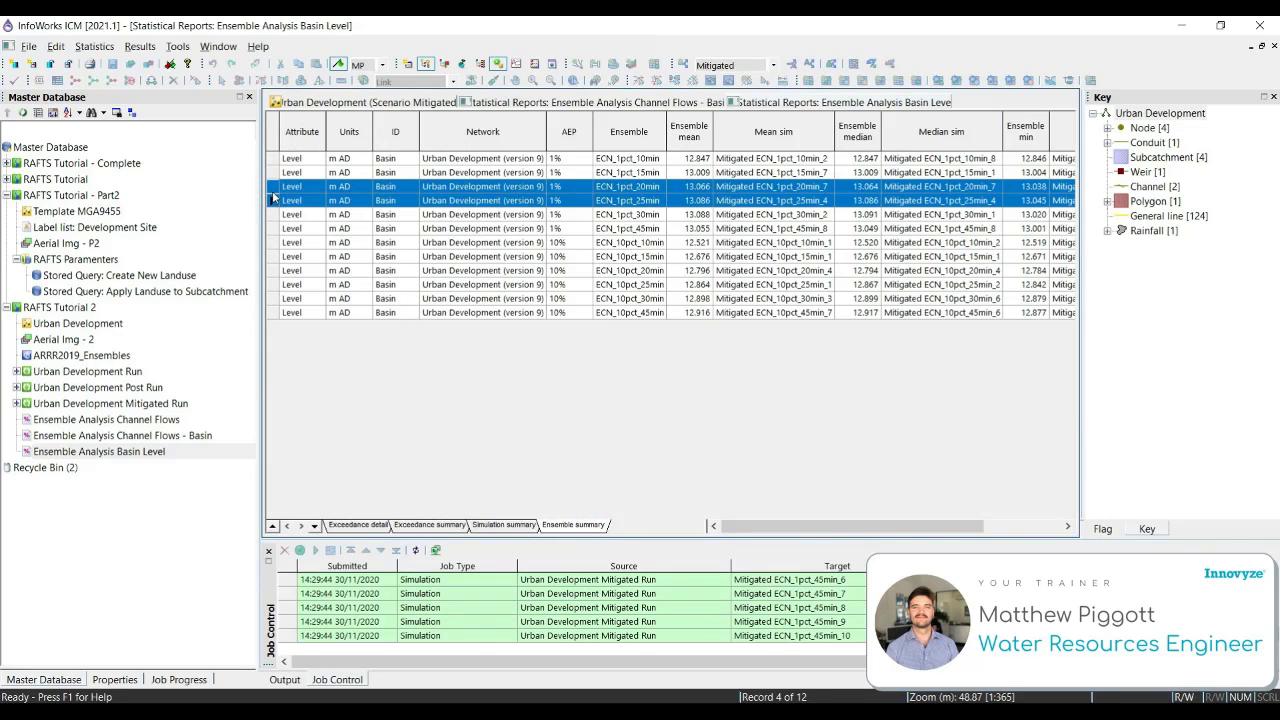
pyautogui.click(273, 186)
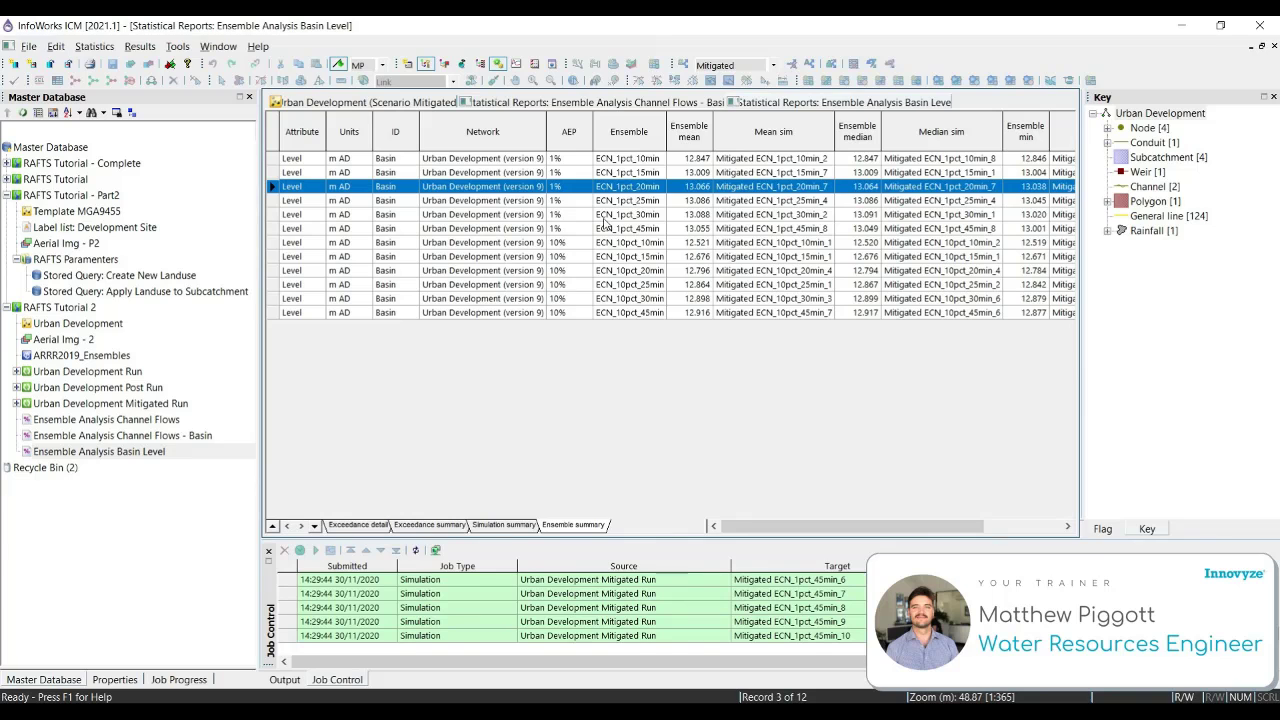
# Step: Export the ensemble box plot to the existing Basin Level CSV file
pyautogui.click(94, 46)
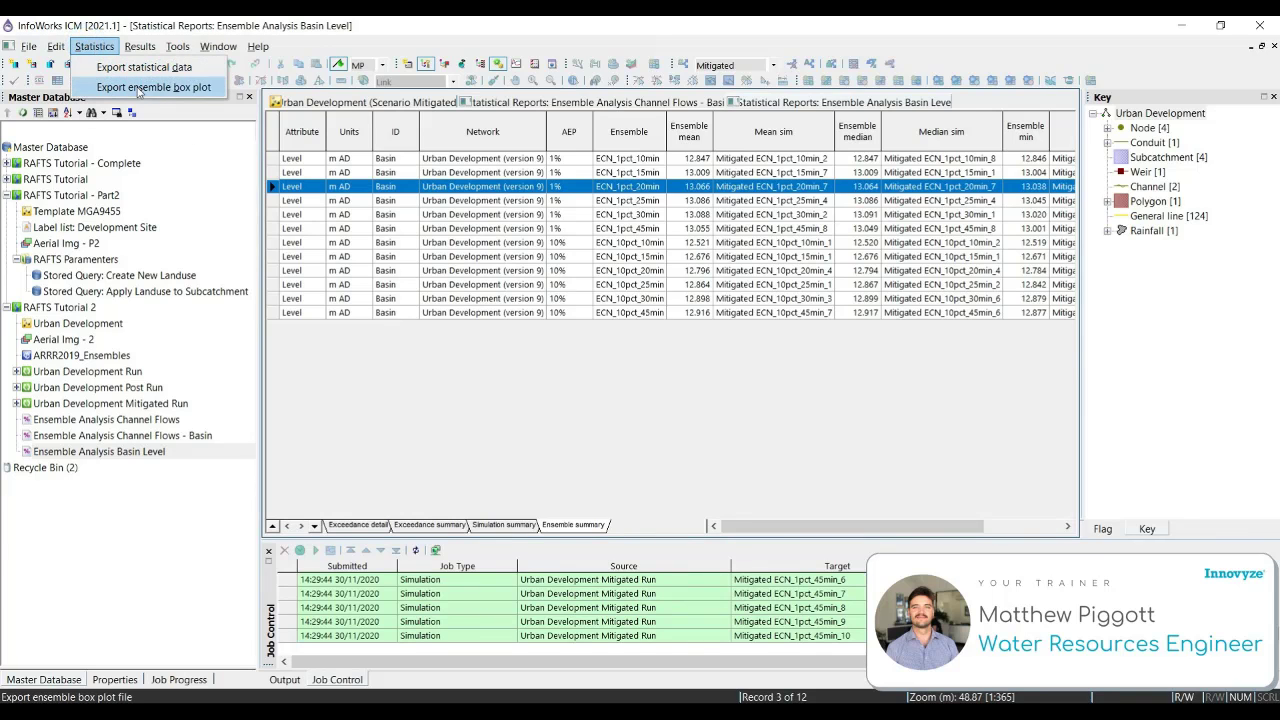
pyautogui.click(185, 88)
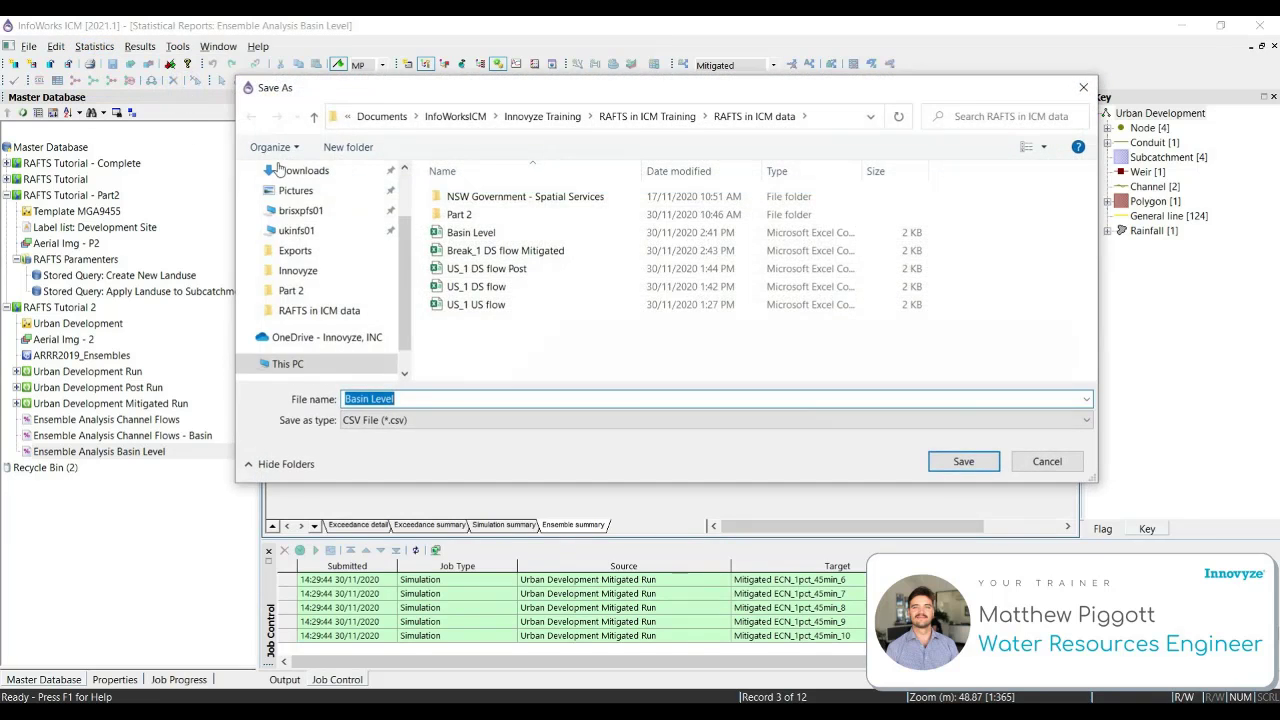
pyautogui.click(470, 232)
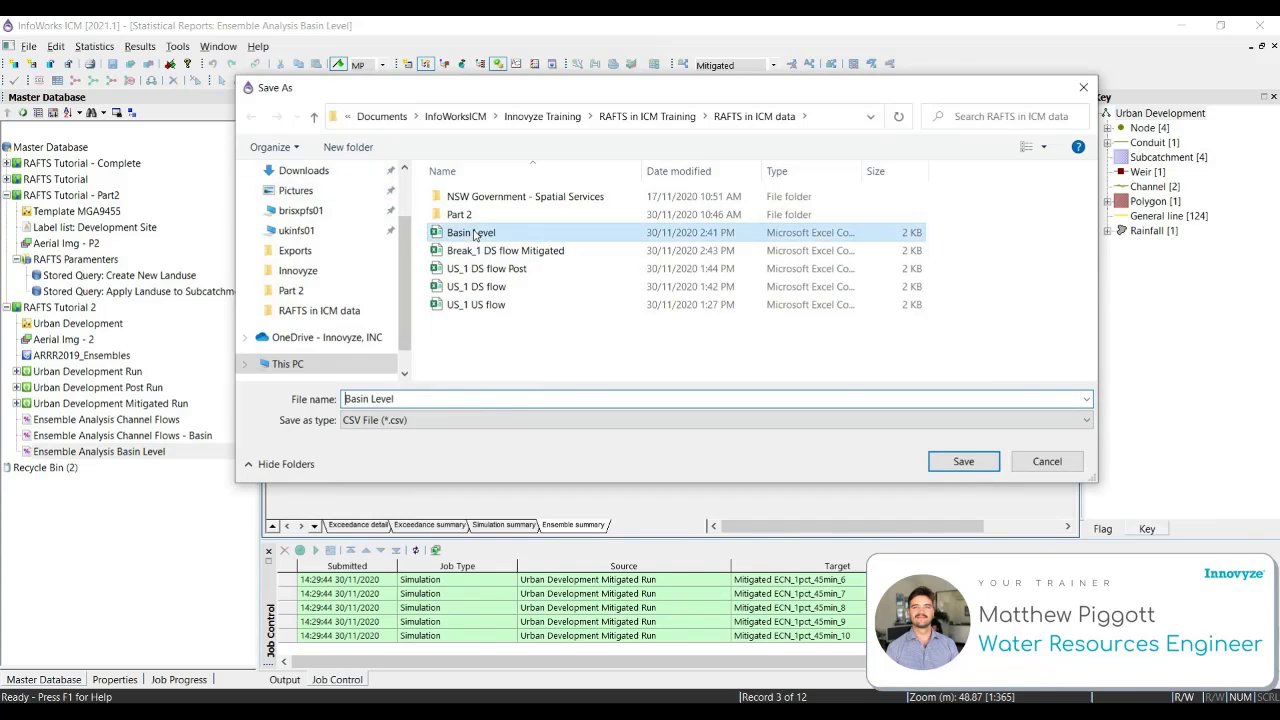
pyautogui.click(963, 461)
# Step: Replace the existing Basin Level file, then show mean values and mean marks on each box
pyautogui.click(673, 378)
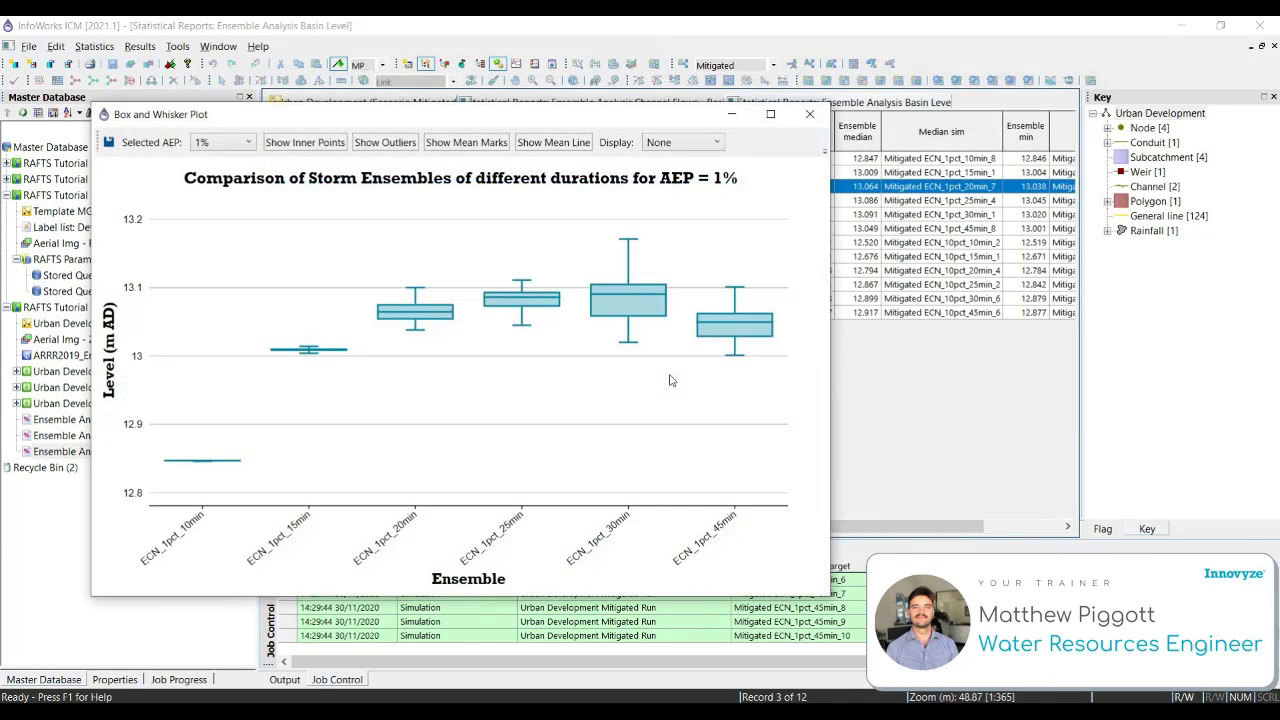
pyautogui.moveTo(692, 114); pyautogui.dragTo(702, 85)
pyautogui.click(731, 116)
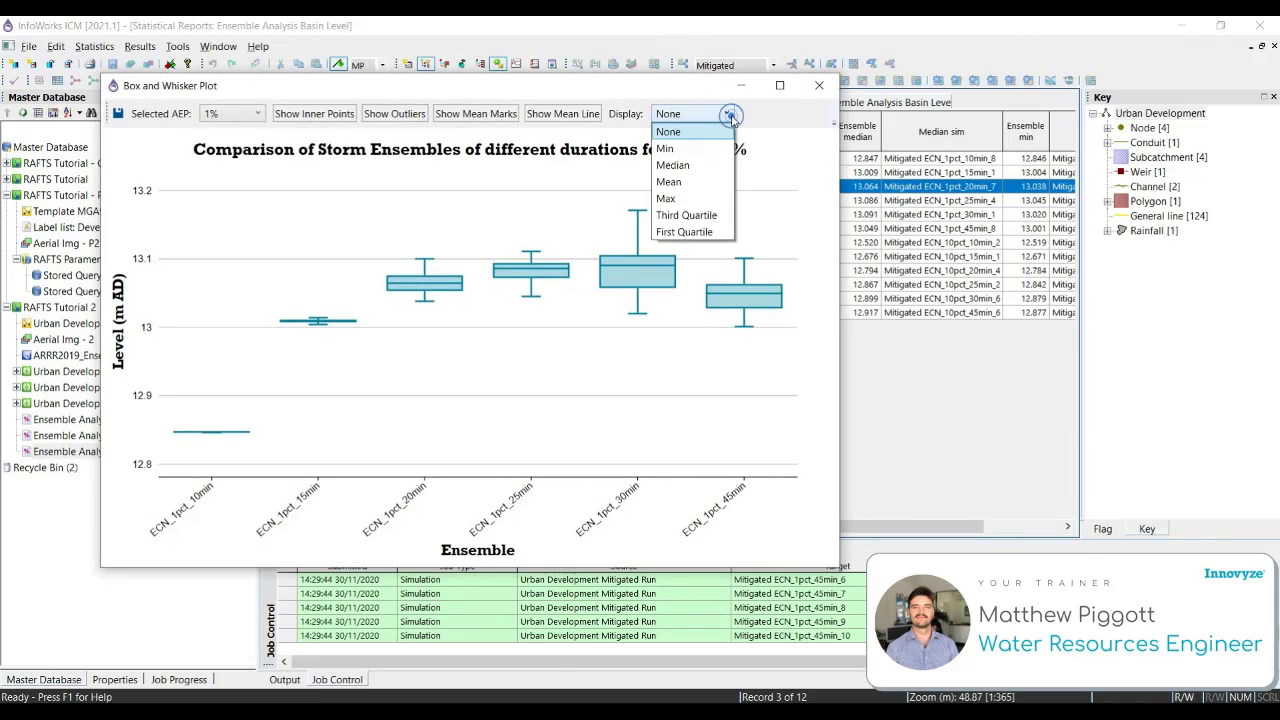
pyautogui.click(675, 182)
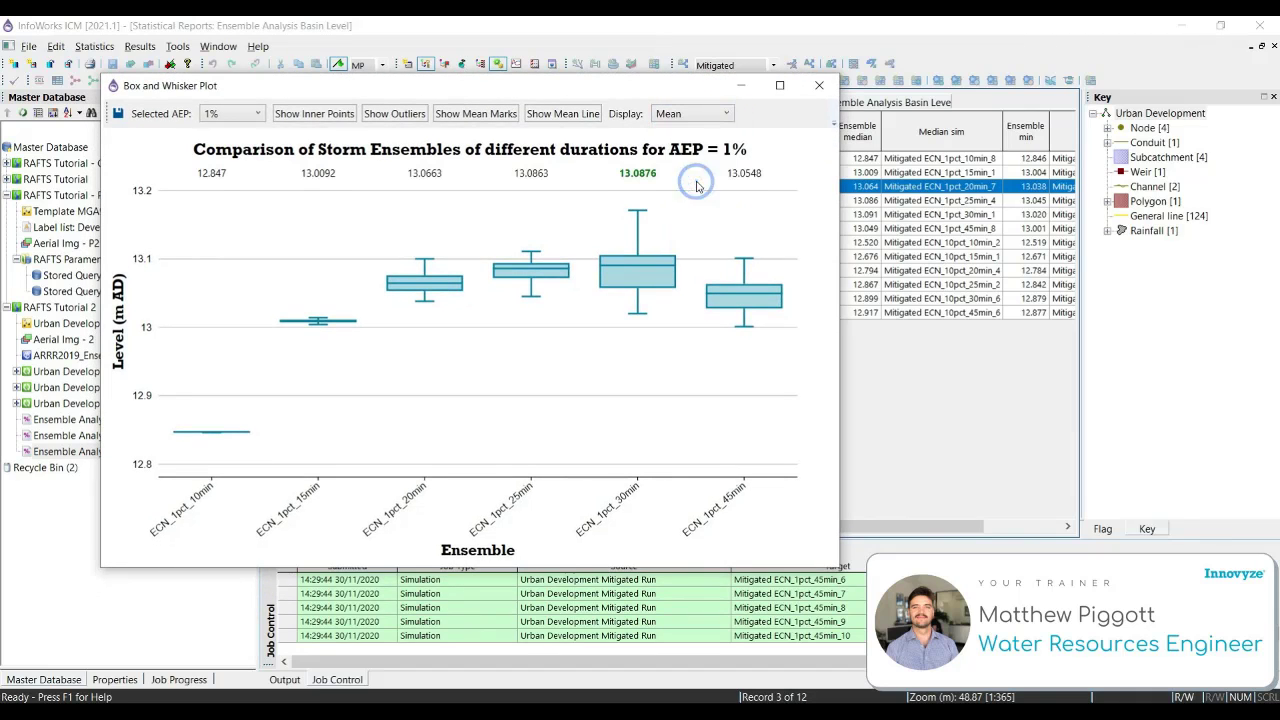
pyautogui.click(500, 116)
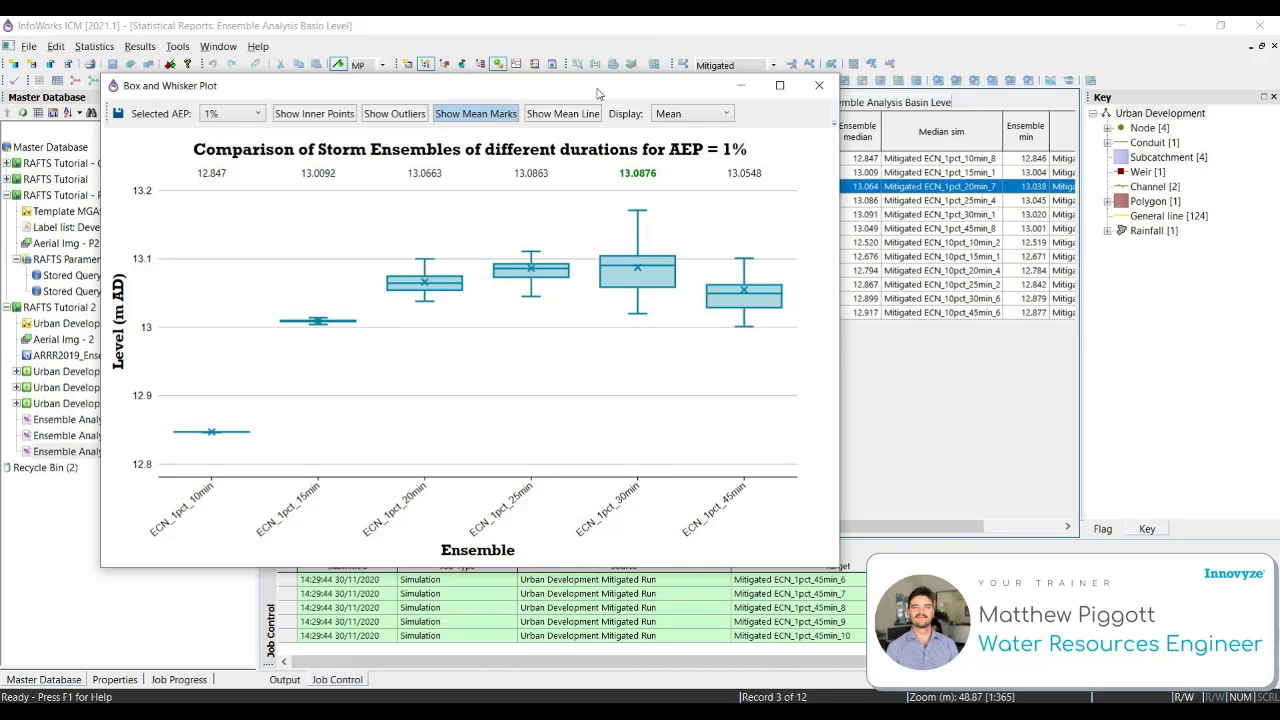
# Step: Switch the values above the boxes to maximum levels, peaking at 13.171 m AD for ECN_1pct_30min
pyautogui.moveTo(631, 289)
pyautogui.moveTo(659, 307)
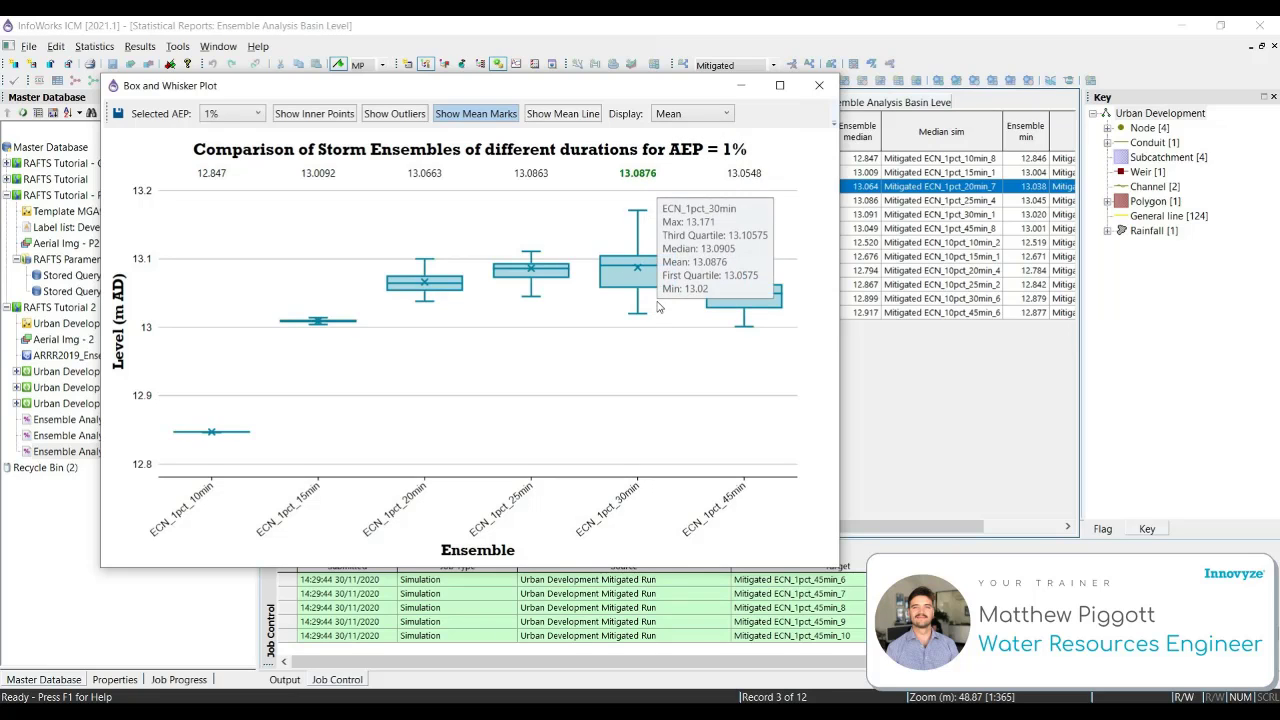
pyautogui.click(724, 113)
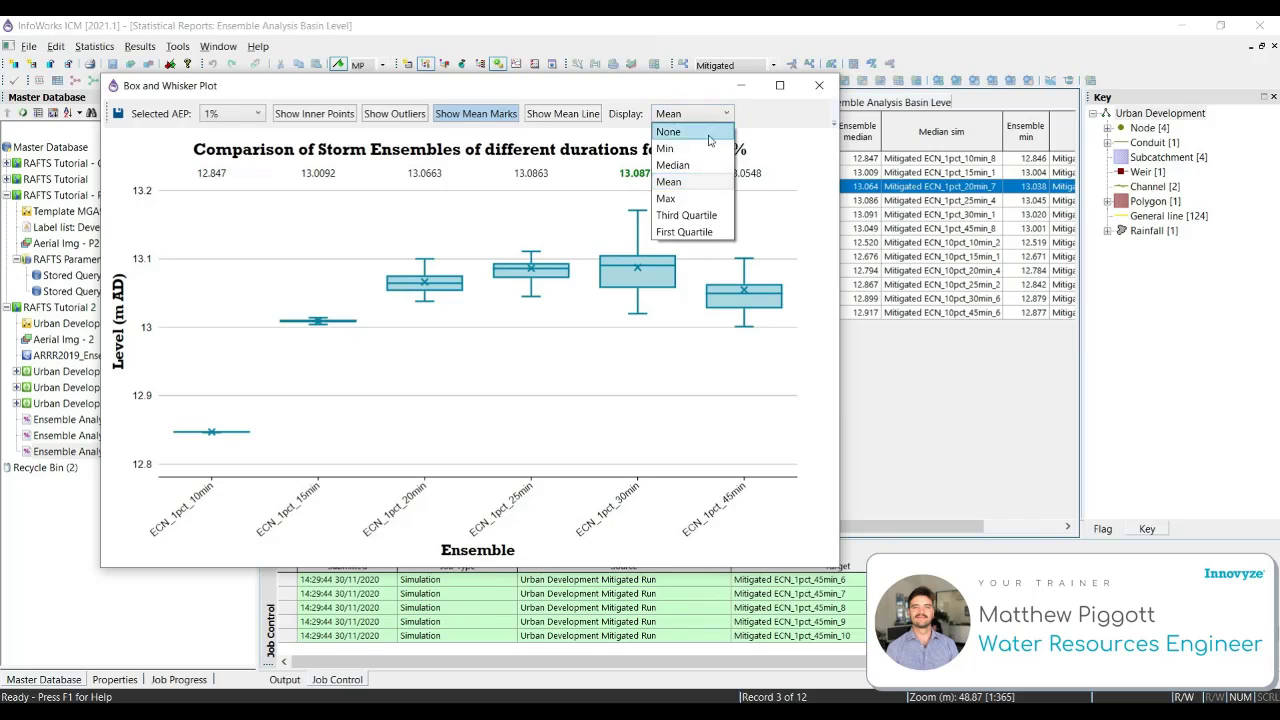
pyautogui.click(689, 199)
pyautogui.moveTo(688, 204)
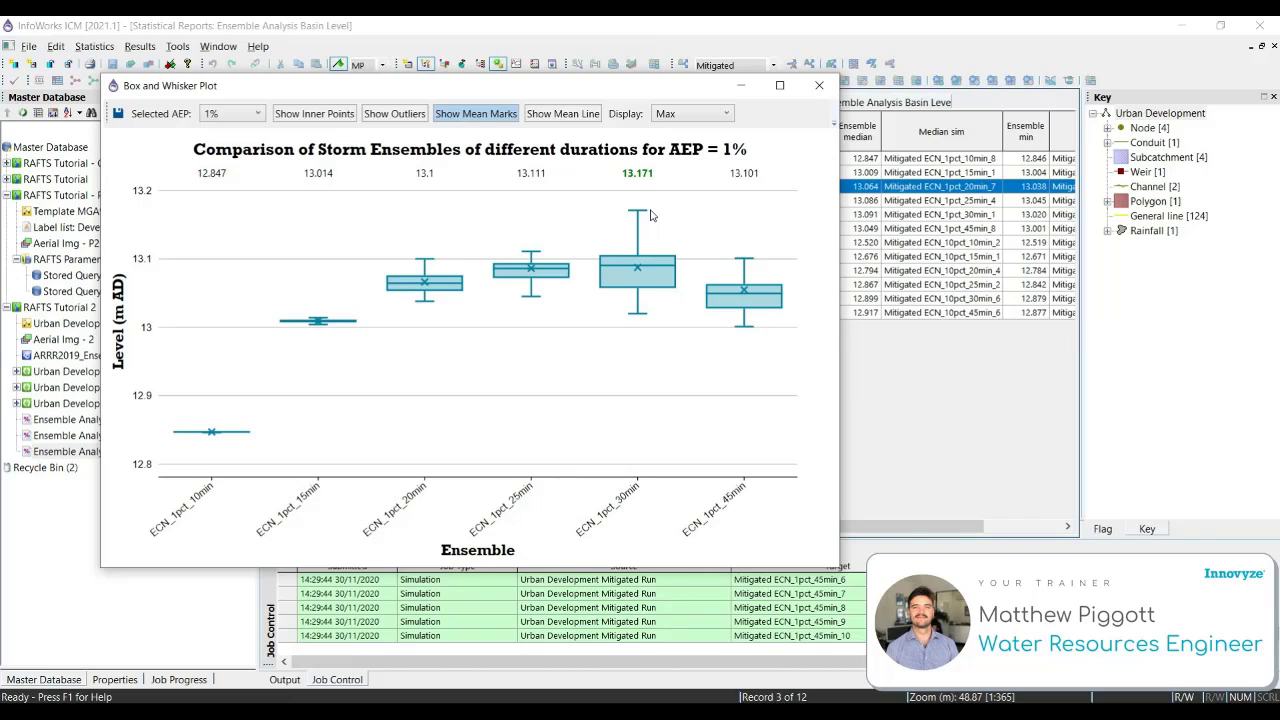
pyautogui.moveTo(642, 212)
pyautogui.moveTo(203, 437)
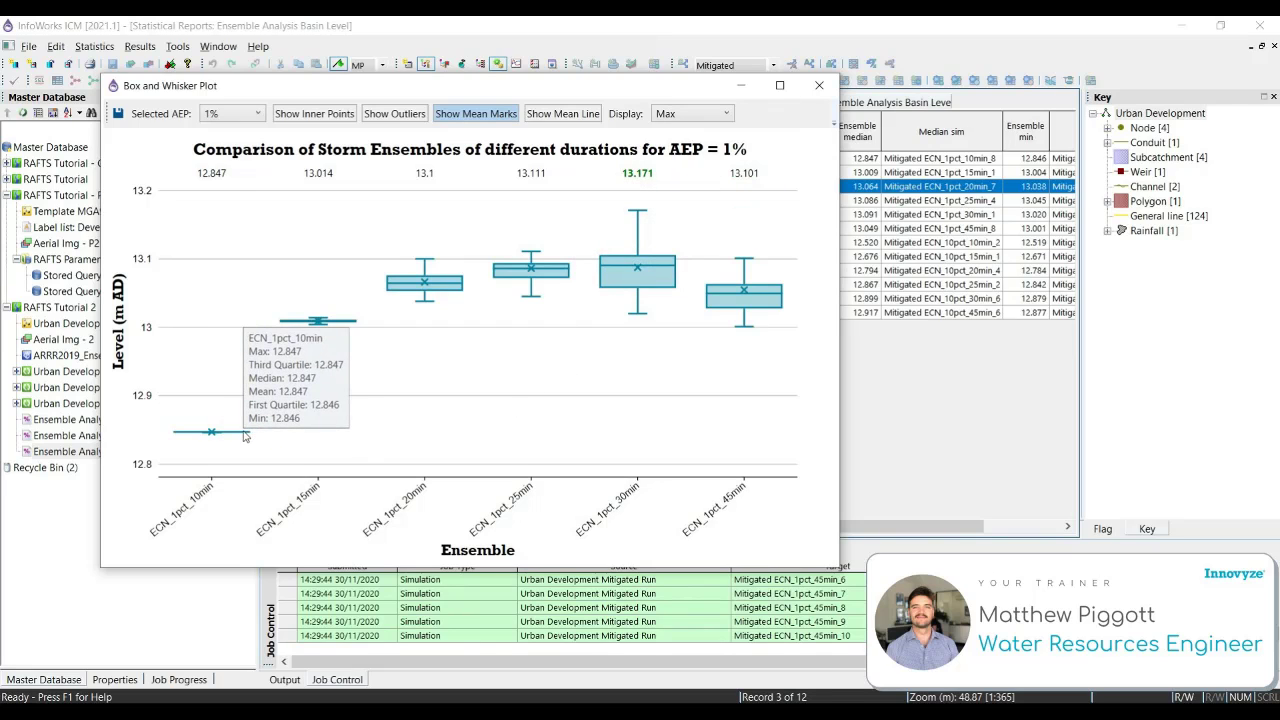